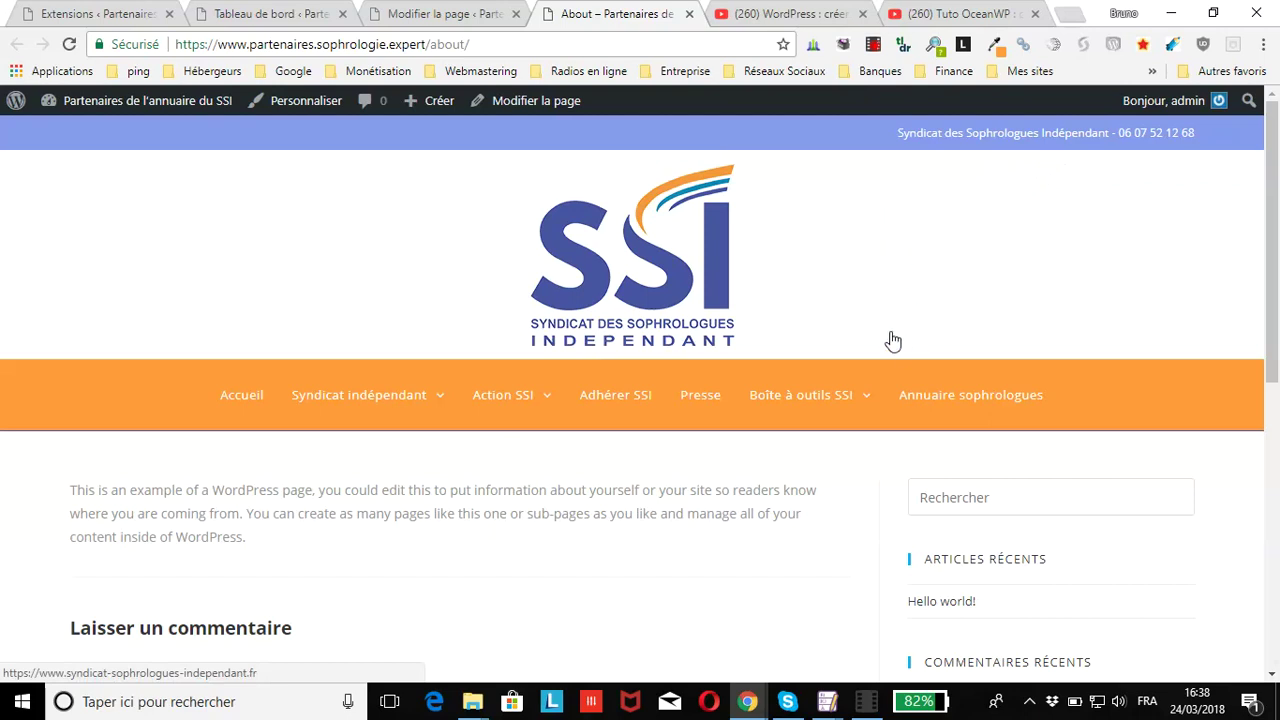
Step: Look over the About page's header, then open the Theme Panel's template library, Ma bibliothèque, in the site's admin
{"action": "scroll", "coordinate": [715, 228], "scroll_direction": "down", "scroll_amount": 2}
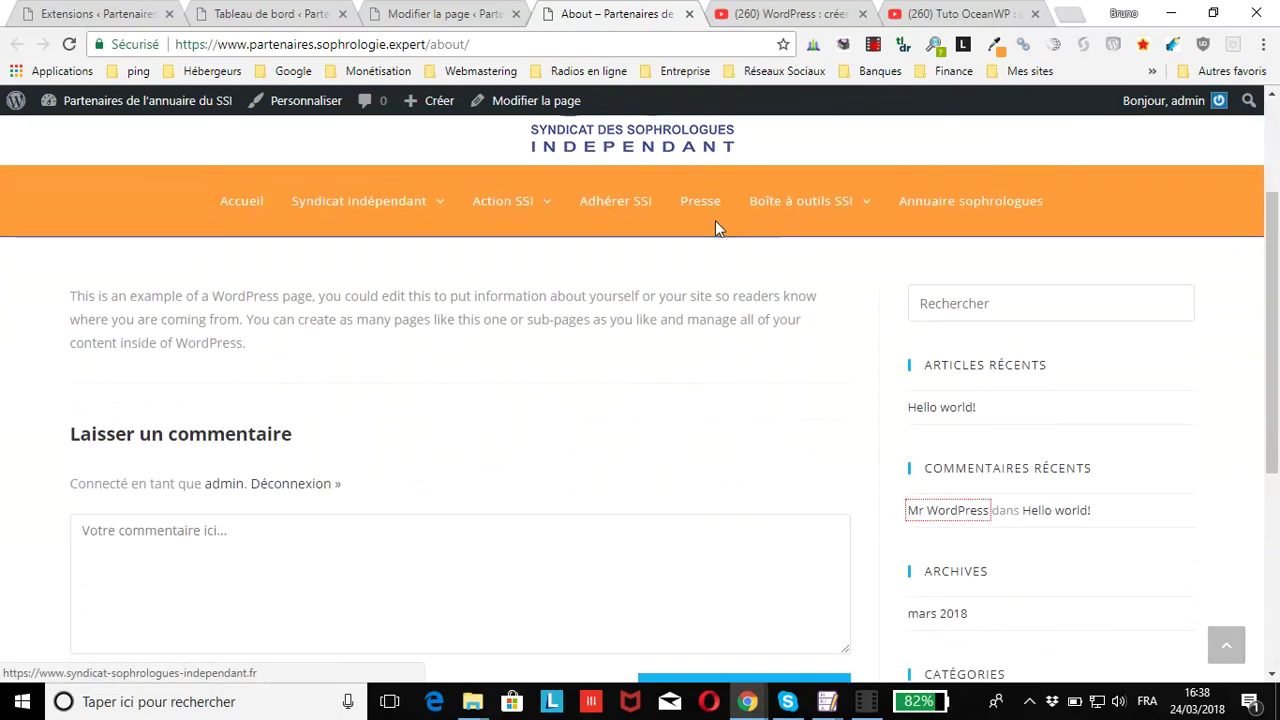
{"action": "scroll", "coordinate": [715, 228], "scroll_direction": "up", "scroll_amount": 2}
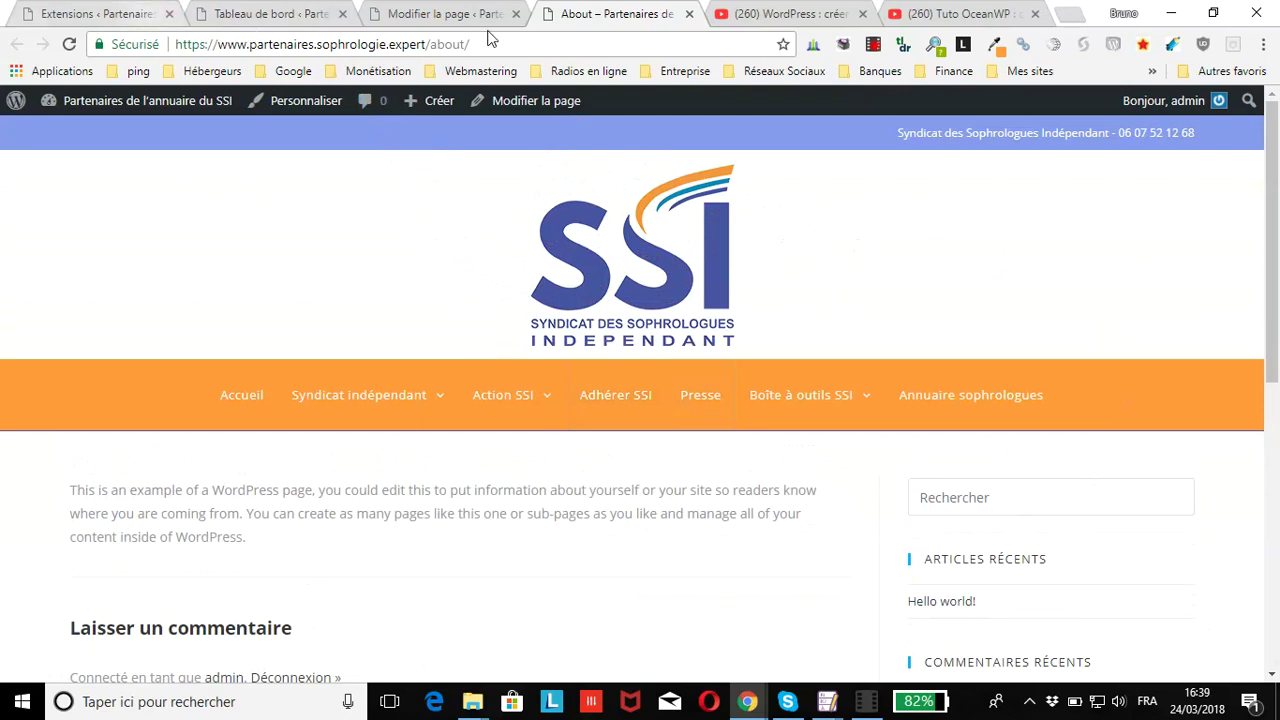
{"action": "left_click", "coordinate": [275, 16]}
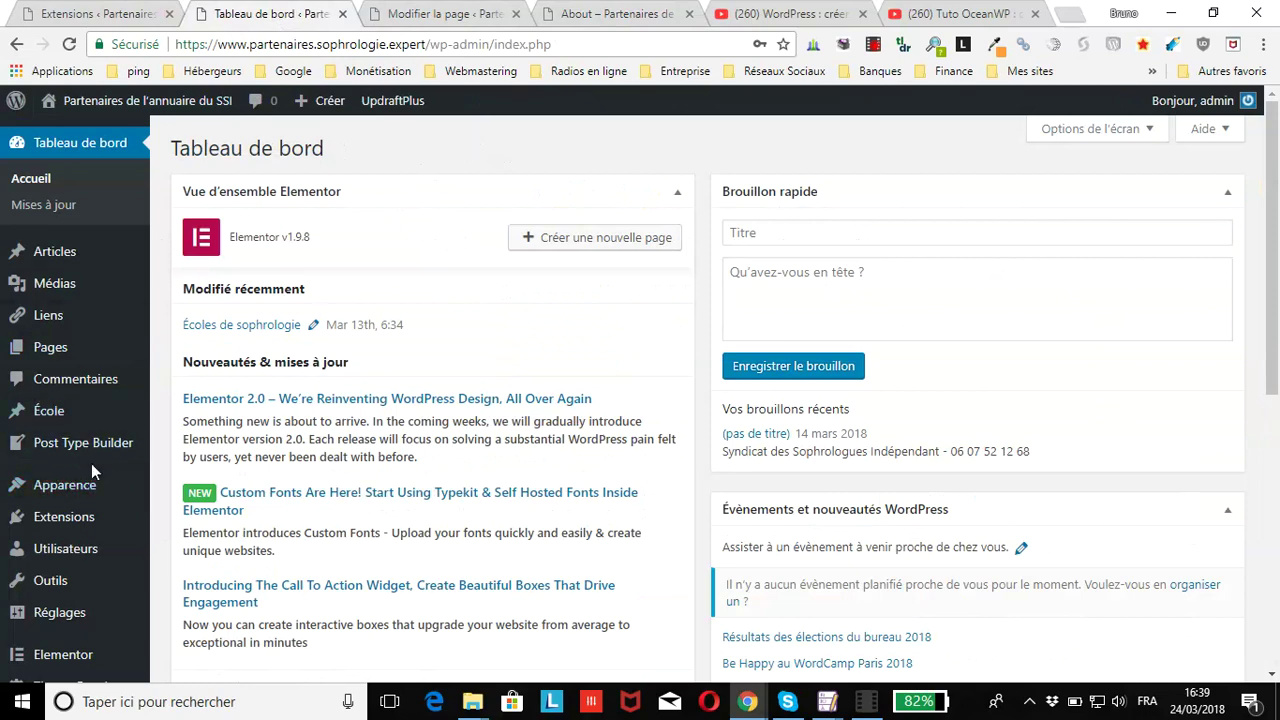
{"action": "mouse_move", "coordinate": [33, 453]}
{"action": "scroll", "coordinate": [33, 455], "scroll_direction": "down", "scroll_amount": 2}
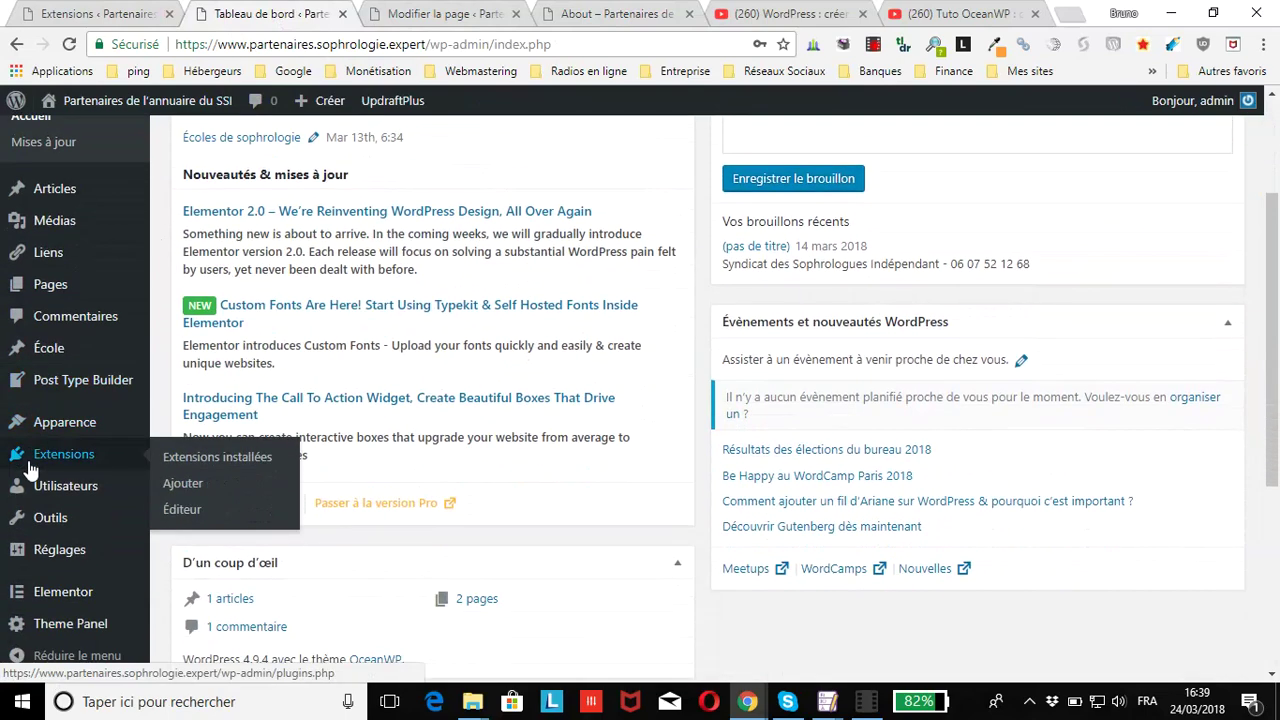
{"action": "mouse_move", "coordinate": [43, 563]}
{"action": "mouse_move", "coordinate": [37, 605]}
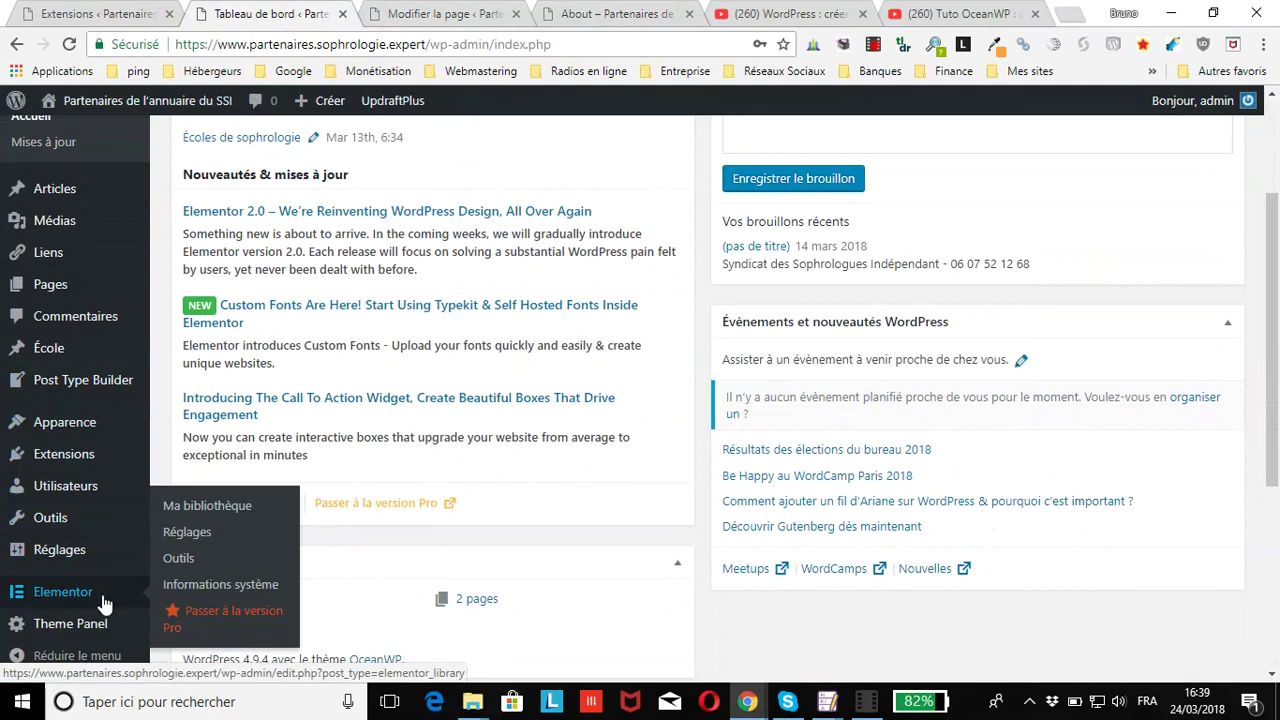
{"action": "mouse_move", "coordinate": [80, 632]}
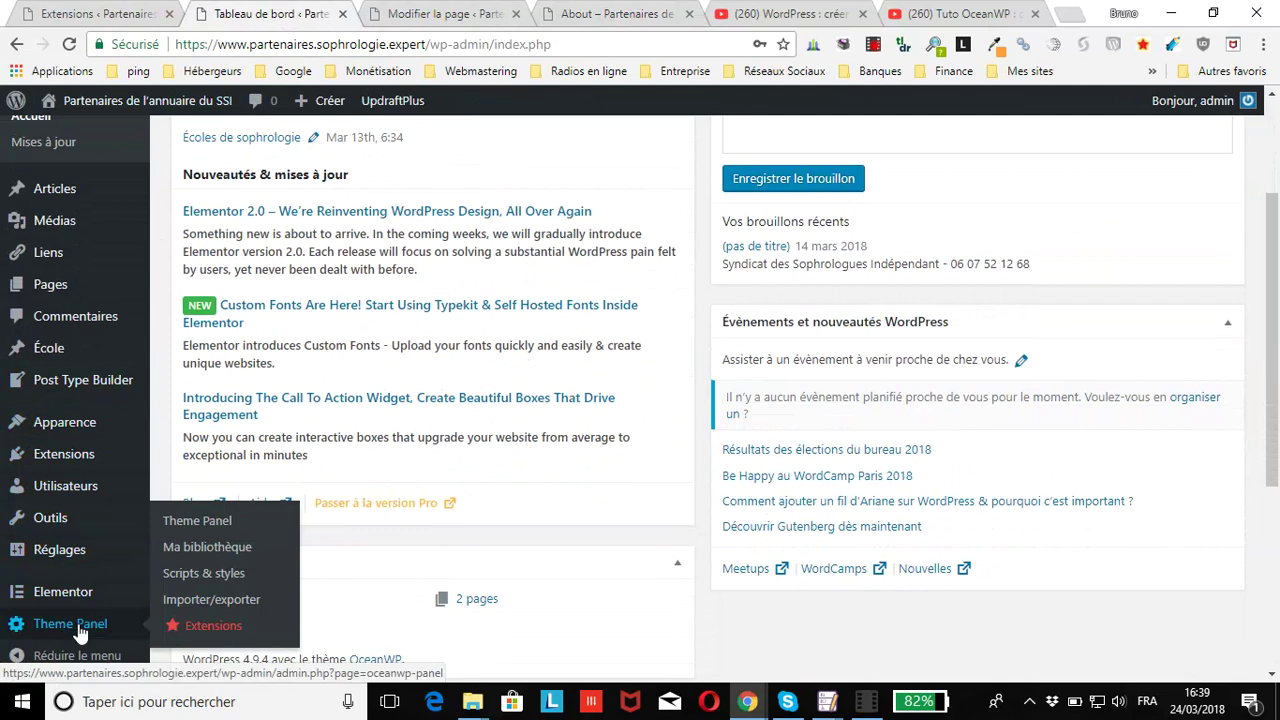
{"action": "left_click", "coordinate": [219, 548]}
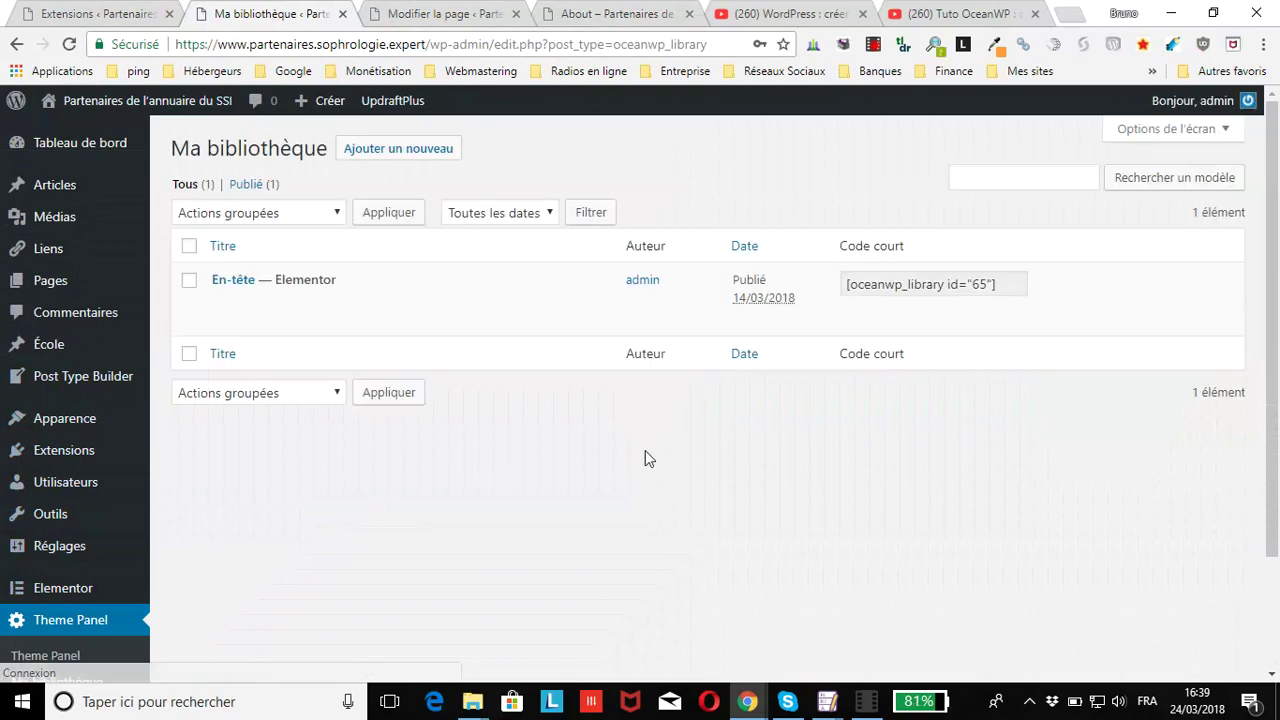
Step: Check the About page's edit screen and its published header, then return to the template library
{"action": "mouse_move", "coordinate": [320, 300]}
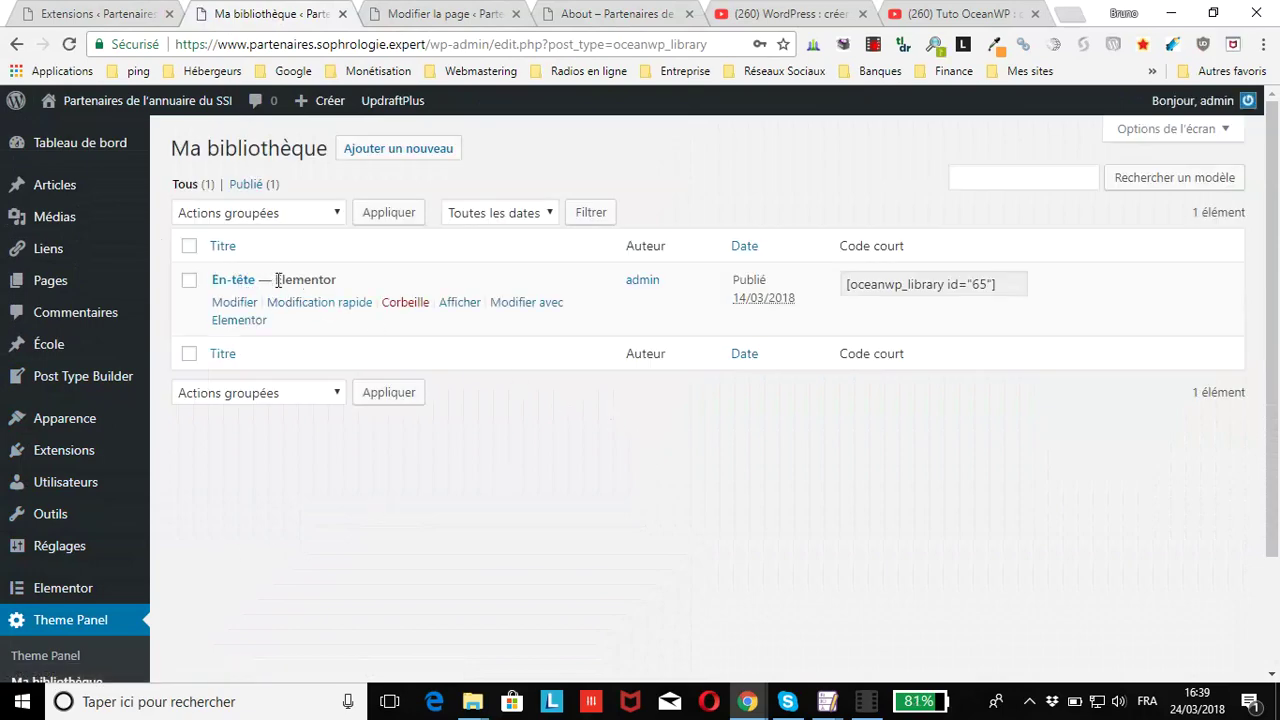
{"action": "left_click", "coordinate": [418, 14]}
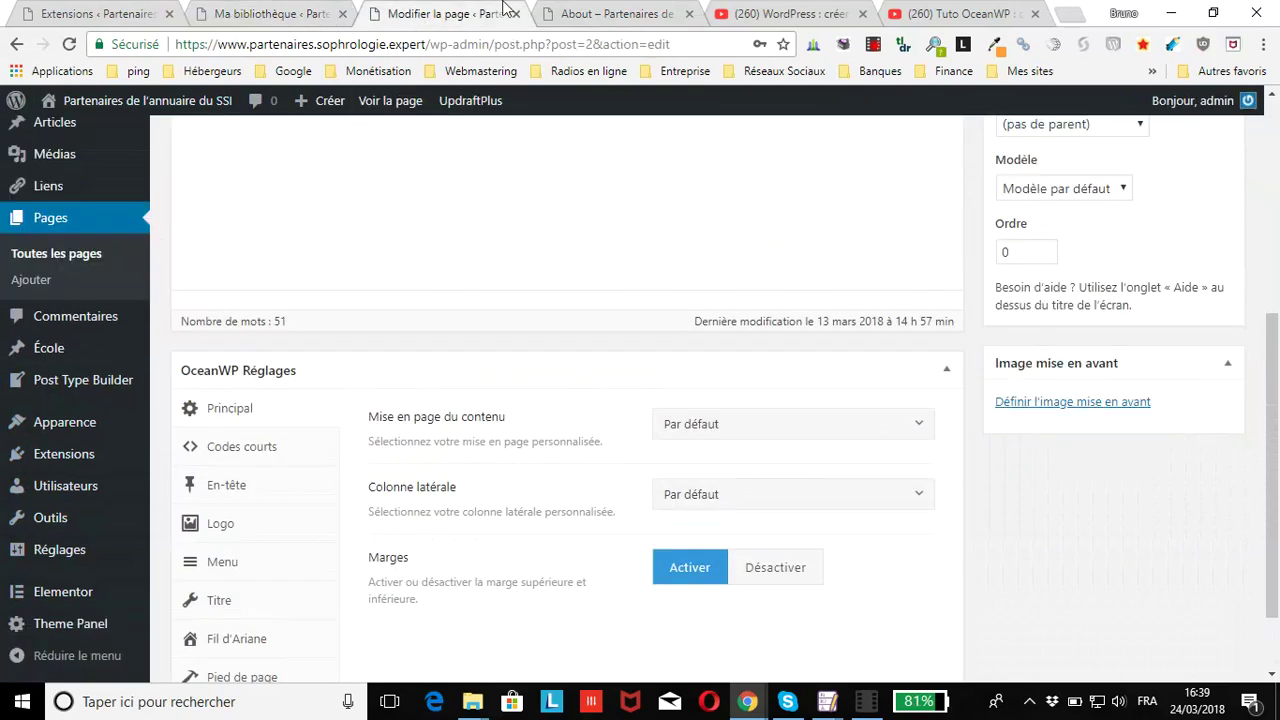
{"action": "scroll", "coordinate": [583, 140], "scroll_direction": "up", "scroll_amount": 5}
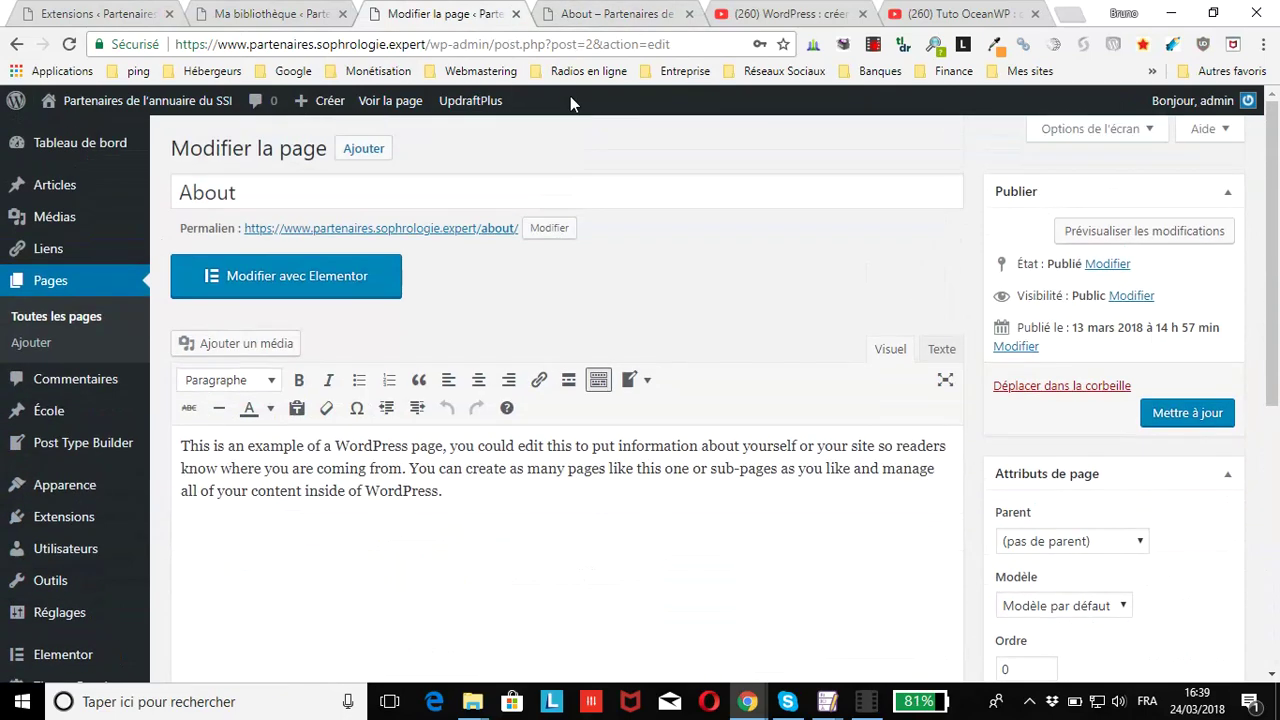
{"action": "left_click", "coordinate": [593, 14]}
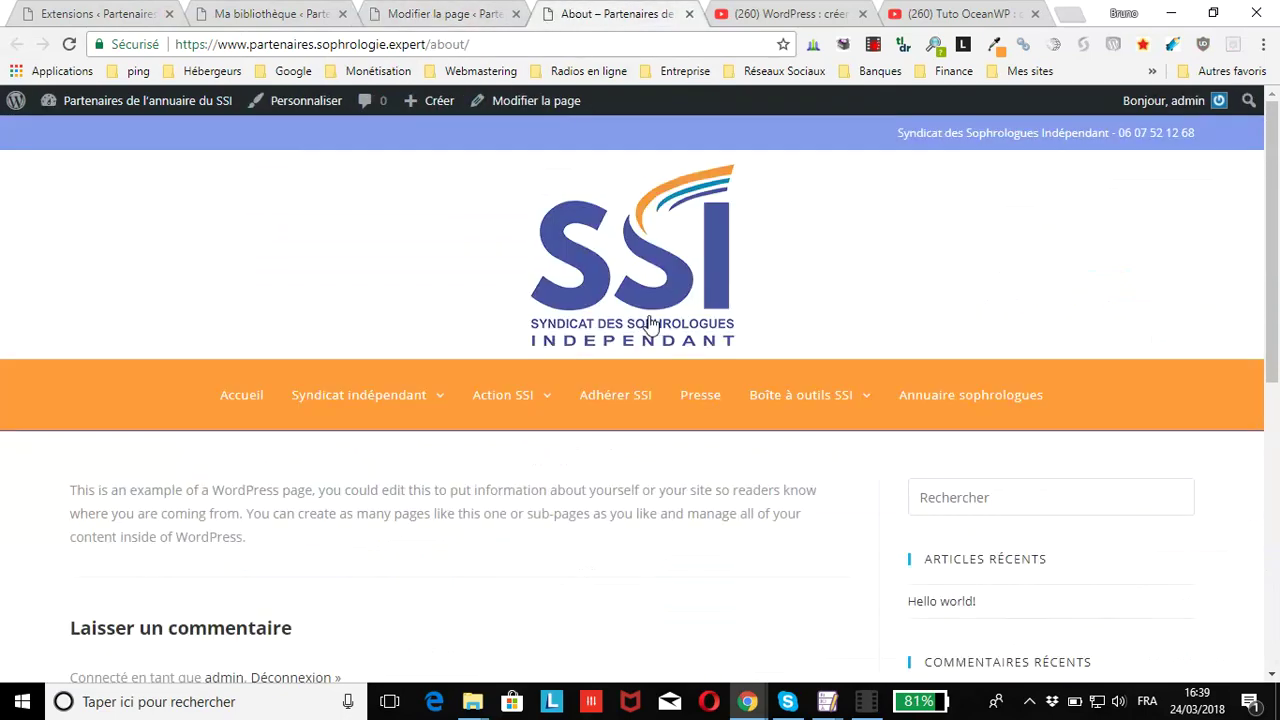
{"action": "left_click", "coordinate": [303, 14]}
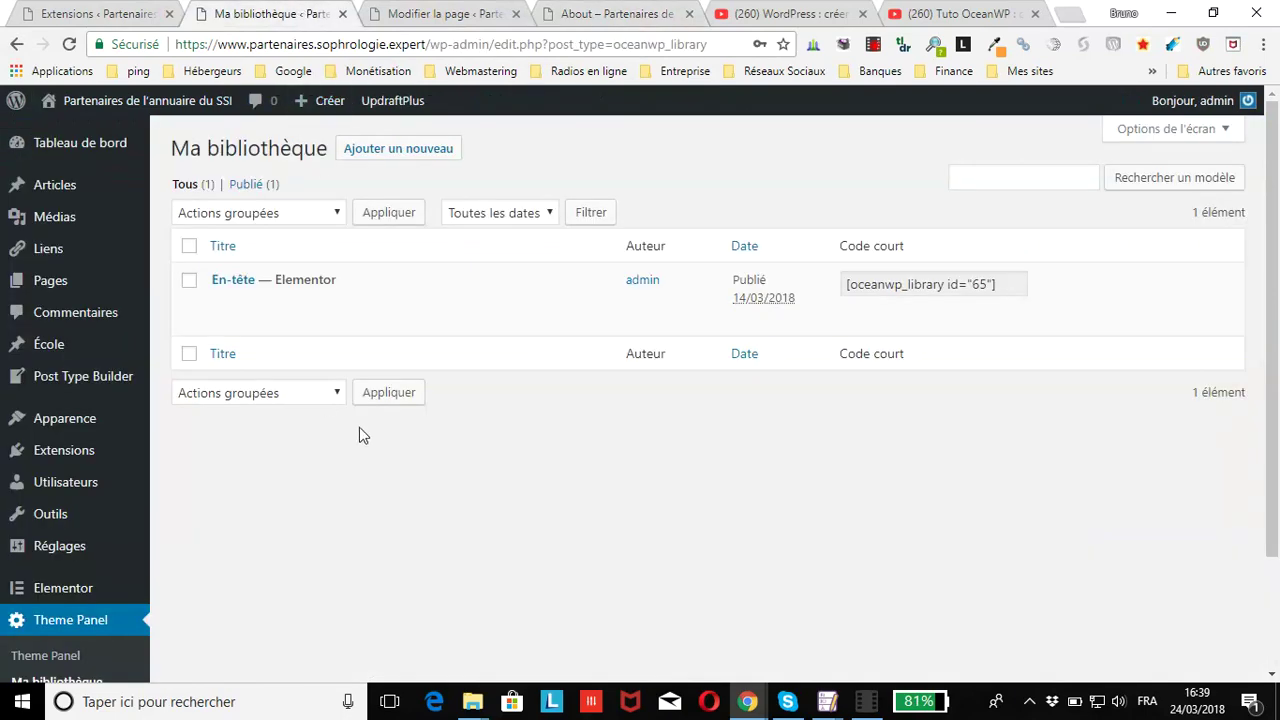
Step: View the existing En-tête template on the site, compare it with the About page, then close it and return to the library
{"action": "mouse_move", "coordinate": [414, 314]}
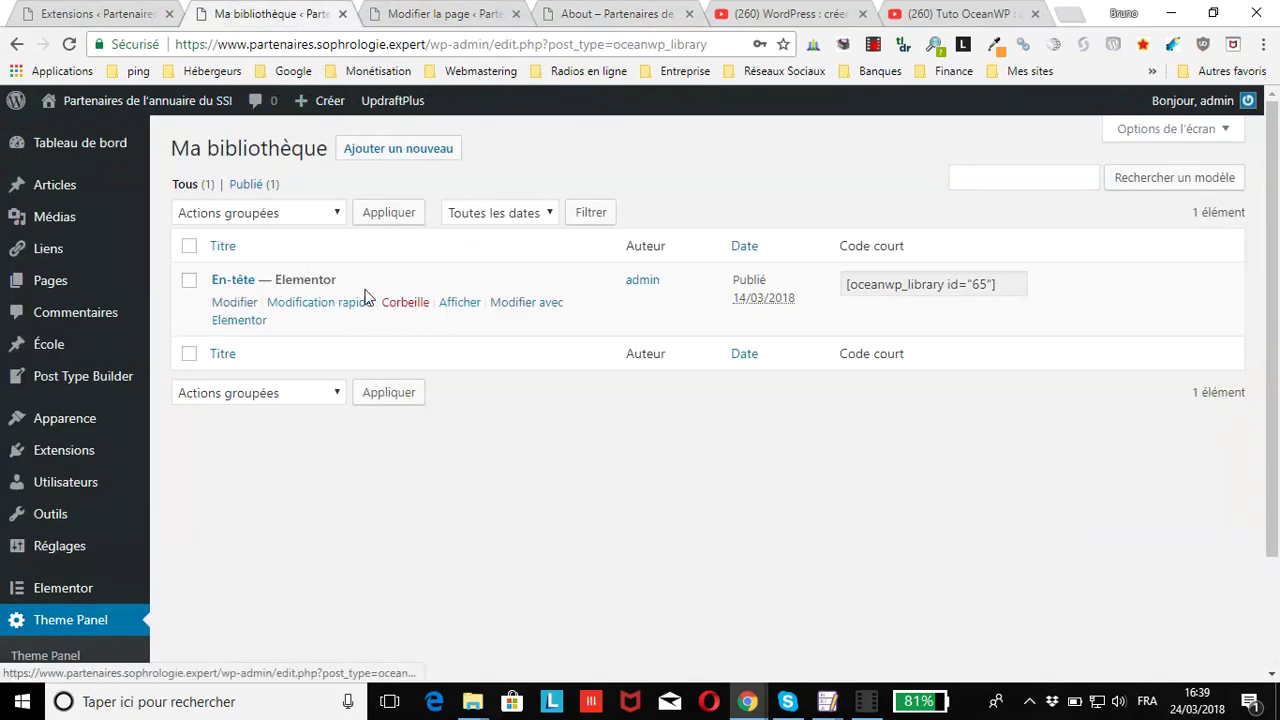
{"action": "left_click", "coordinate": [459, 306]}
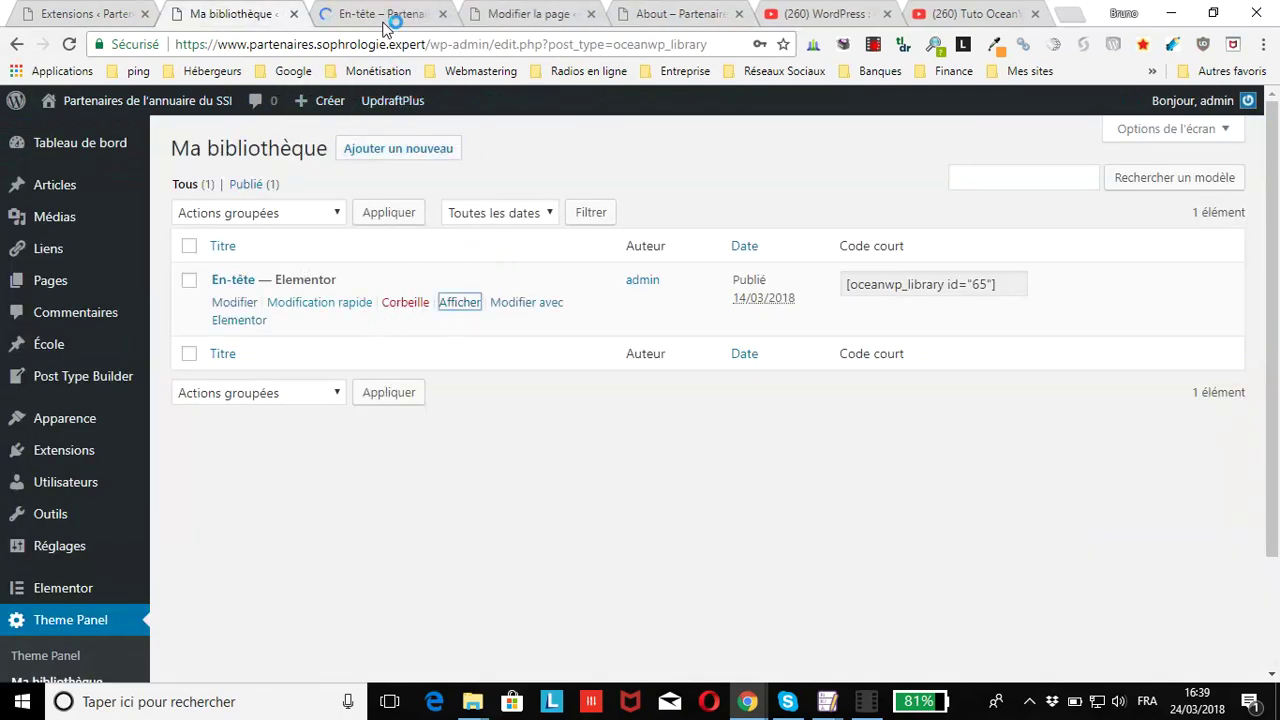
{"action": "left_click", "coordinate": [389, 20]}
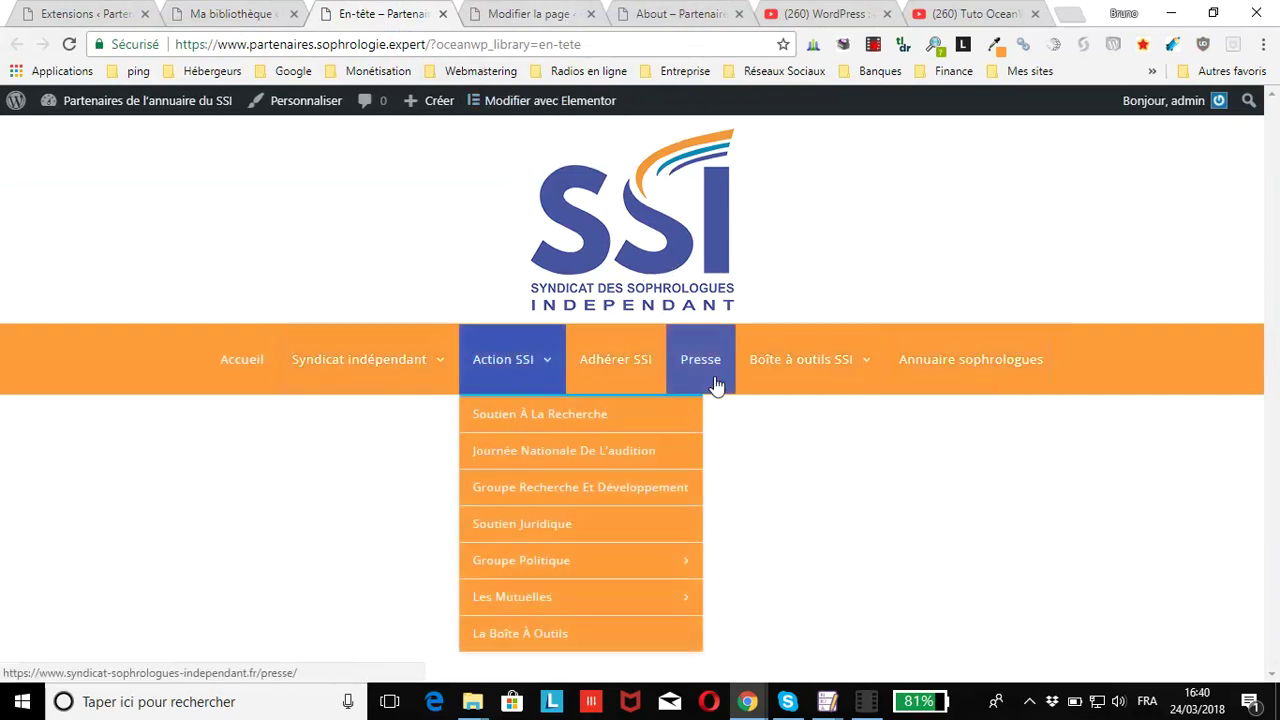
{"action": "left_click", "coordinate": [497, 22]}
{"action": "left_click", "coordinate": [648, 12]}
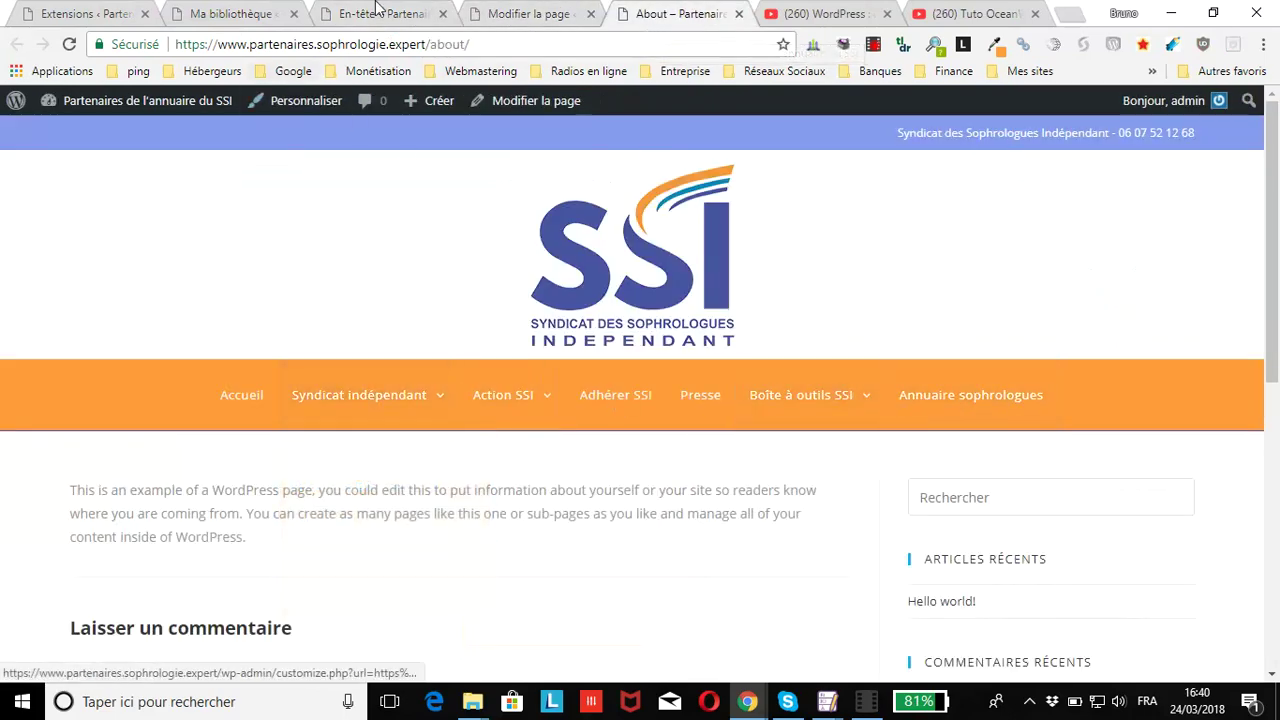
{"action": "left_click", "coordinate": [443, 14]}
{"action": "left_click", "coordinate": [230, 14]}
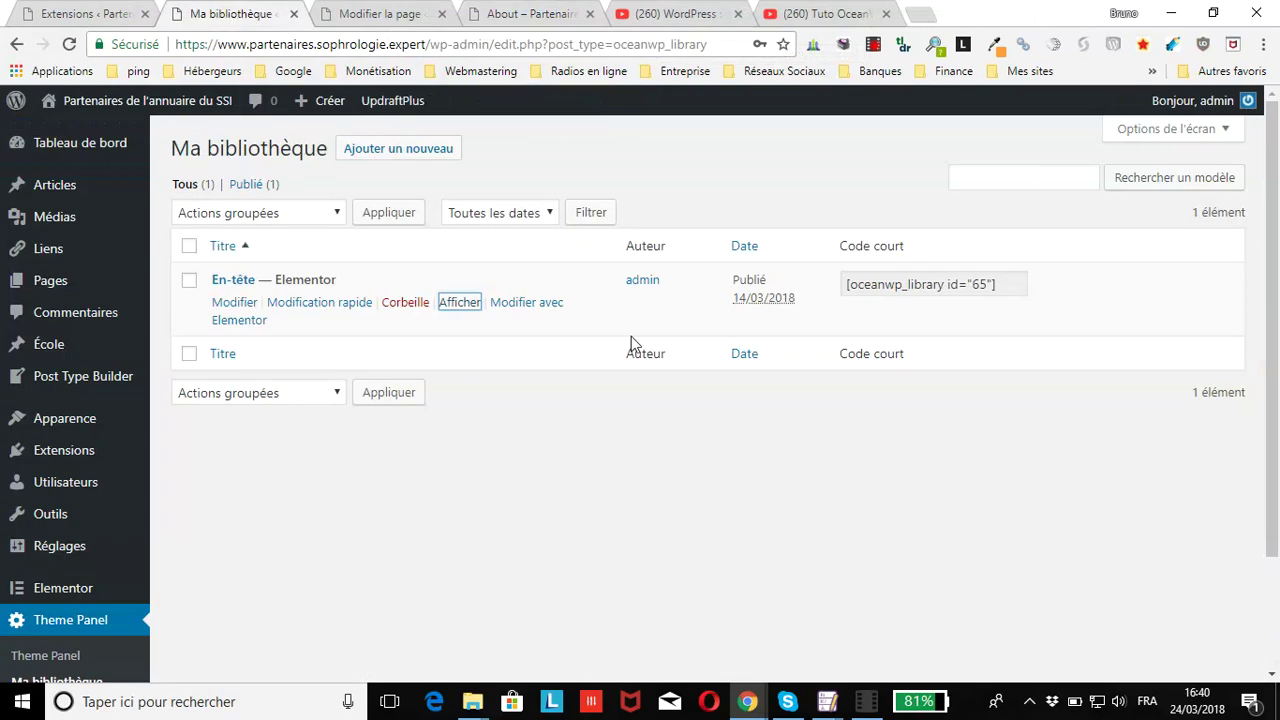
Step: Create a new library template titled "Mon nouvel en-tête" and save it as a draft
{"action": "left_click", "coordinate": [419, 156]}
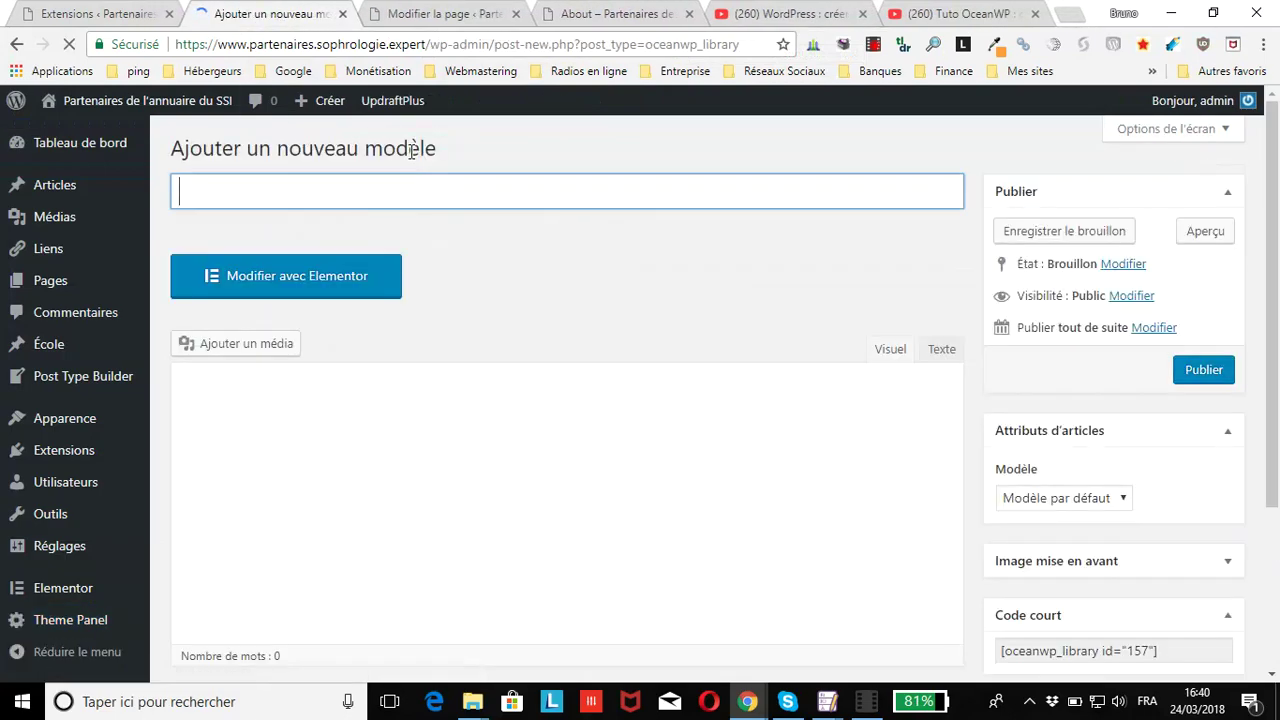
{"action": "left_click", "coordinate": [380, 191]}
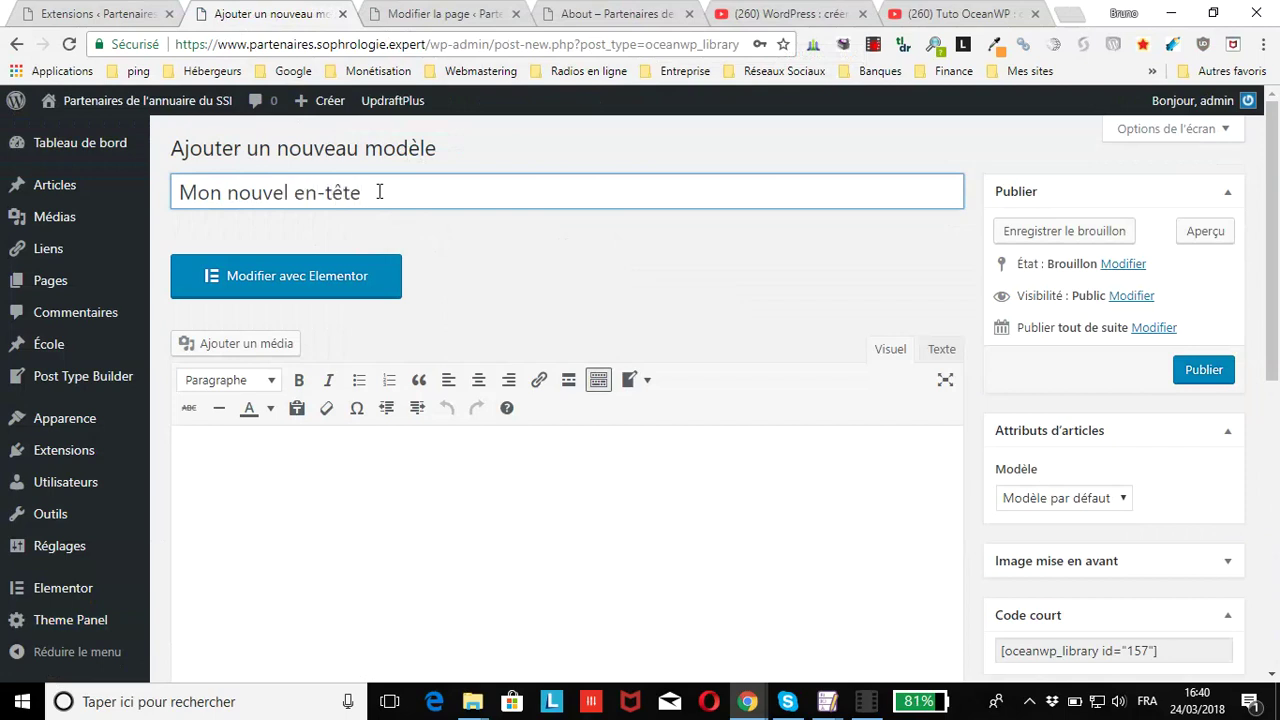
{"action": "left_click", "coordinate": [1081, 243]}
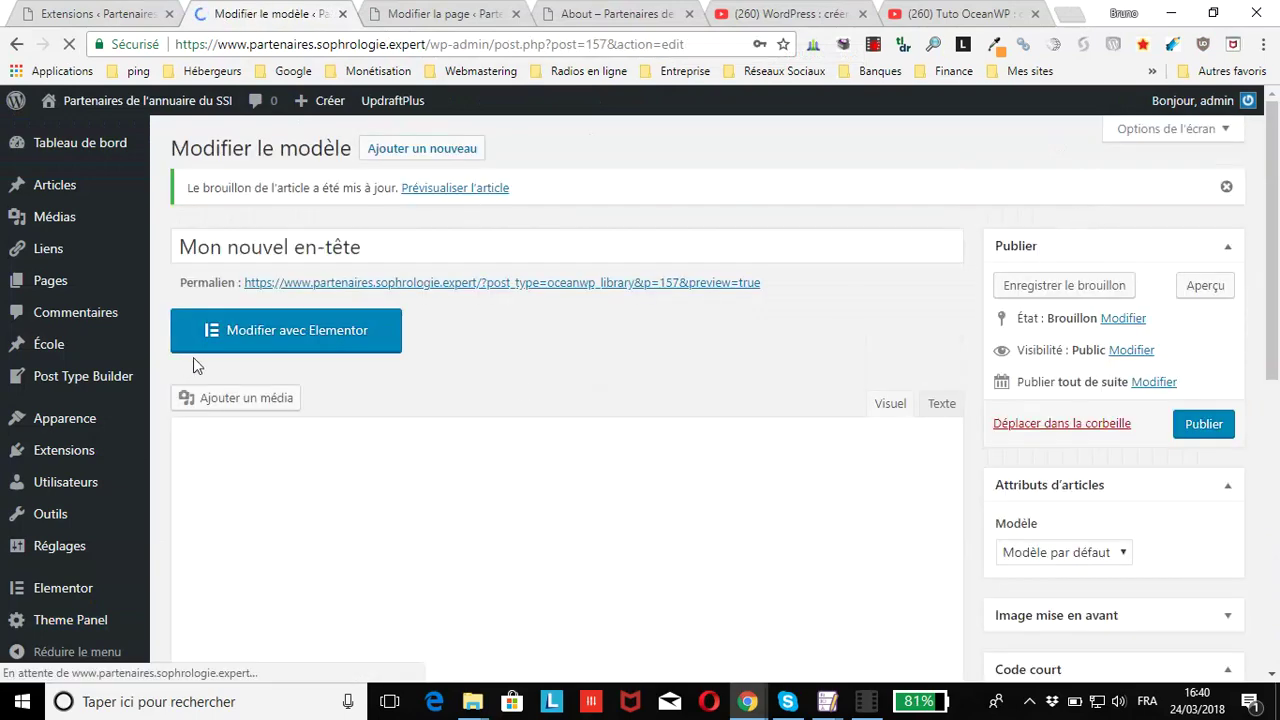
Step: Inspect the new template in the Elementor editor, then return to its WordPress edit screen
{"action": "left_click", "coordinate": [268, 340]}
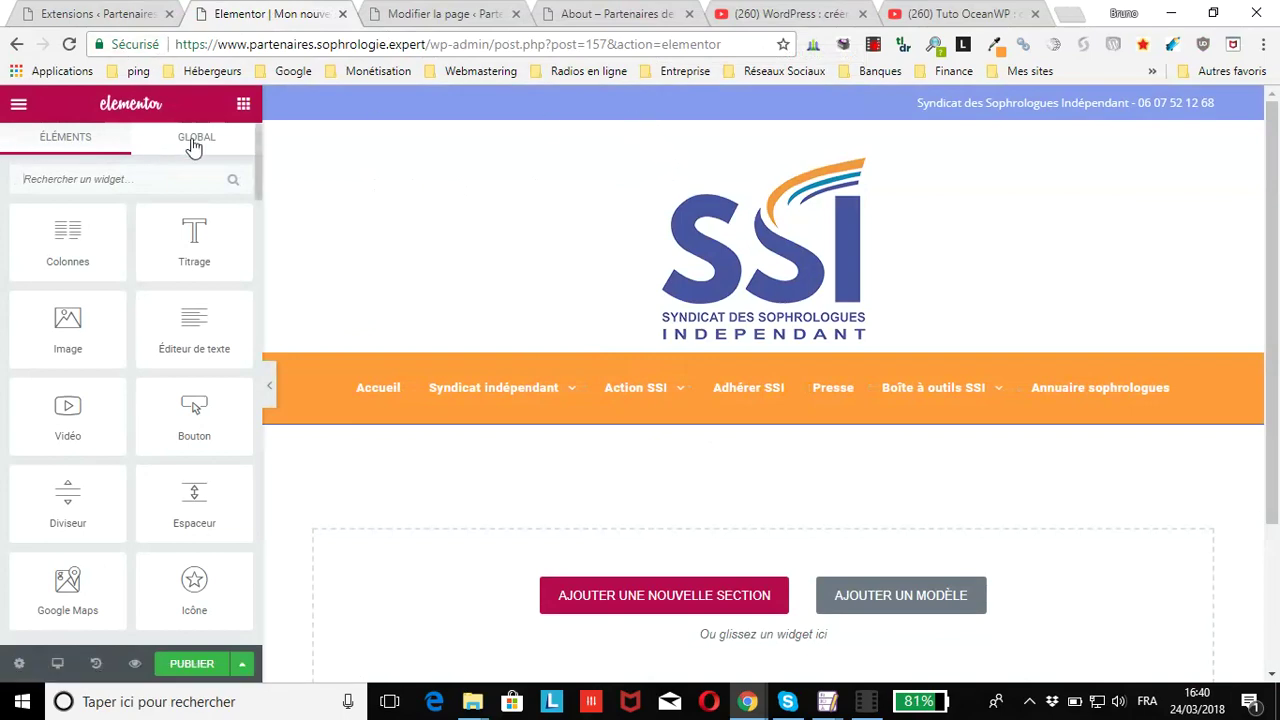
{"action": "left_click", "coordinate": [19, 106]}
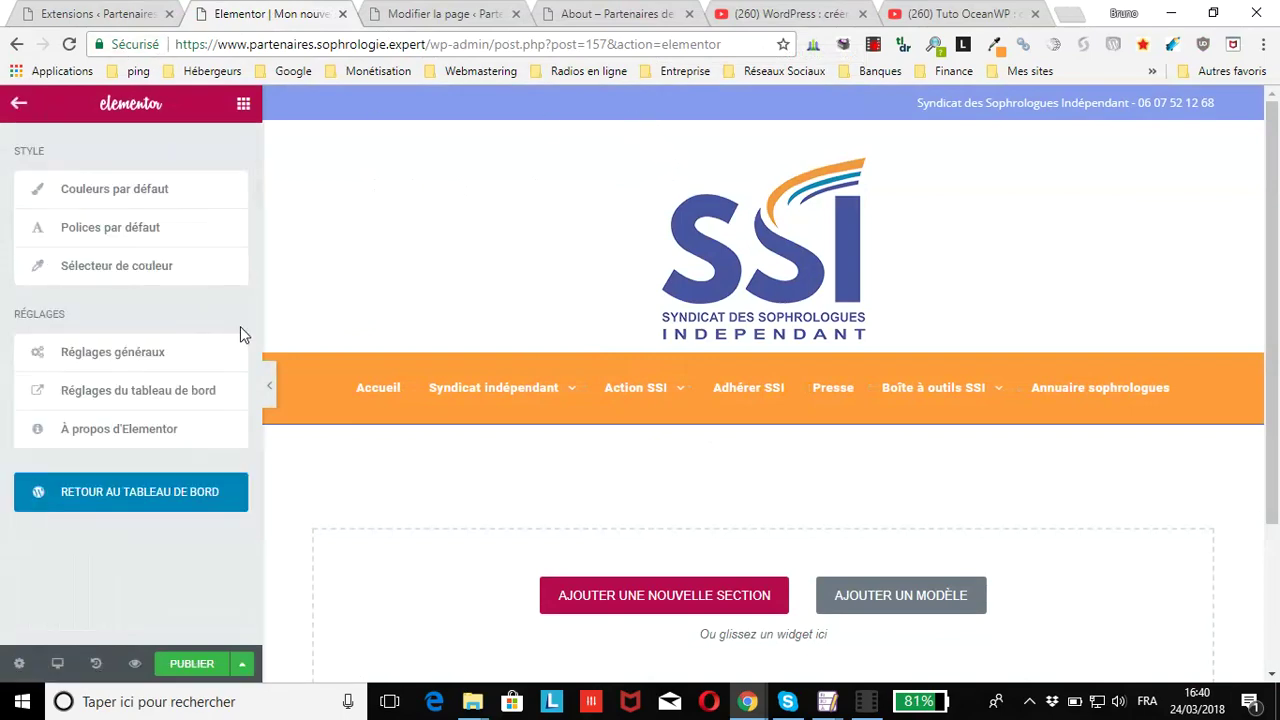
{"action": "left_click", "coordinate": [113, 497]}
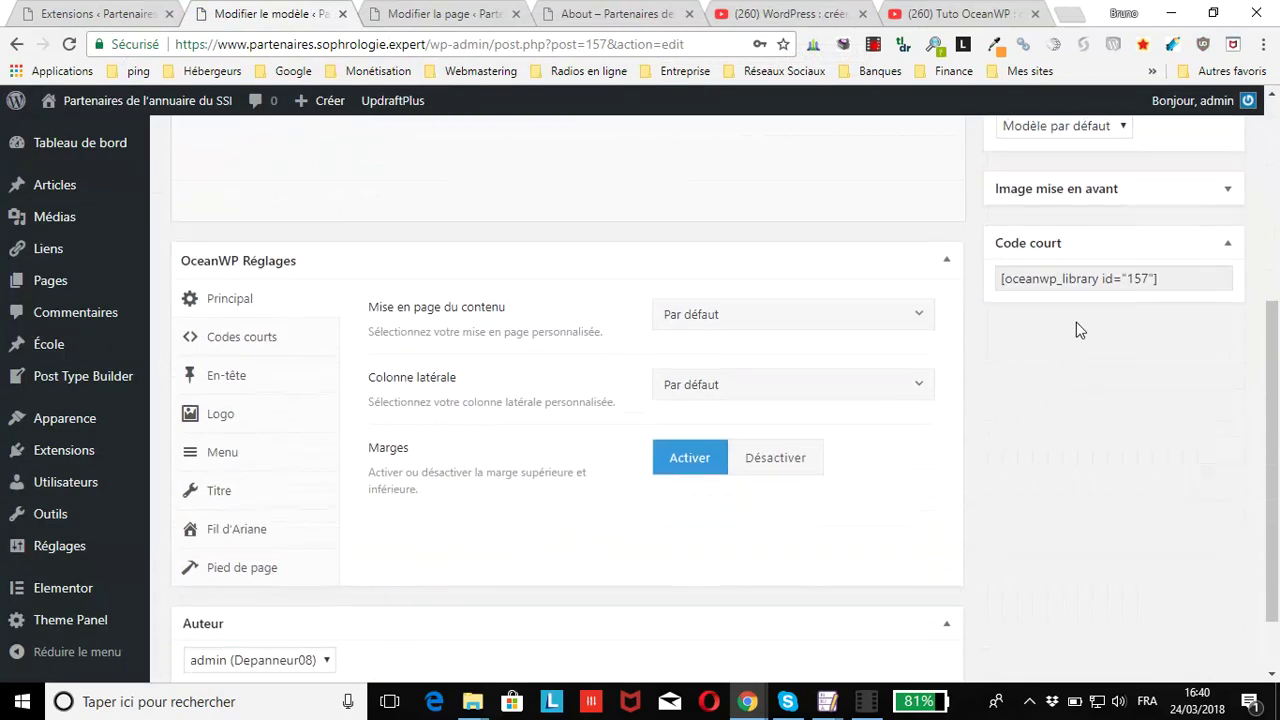
Step: Set the template's page model to Elementor Canevas and save the draft
{"action": "left_click", "coordinate": [1063, 500]}
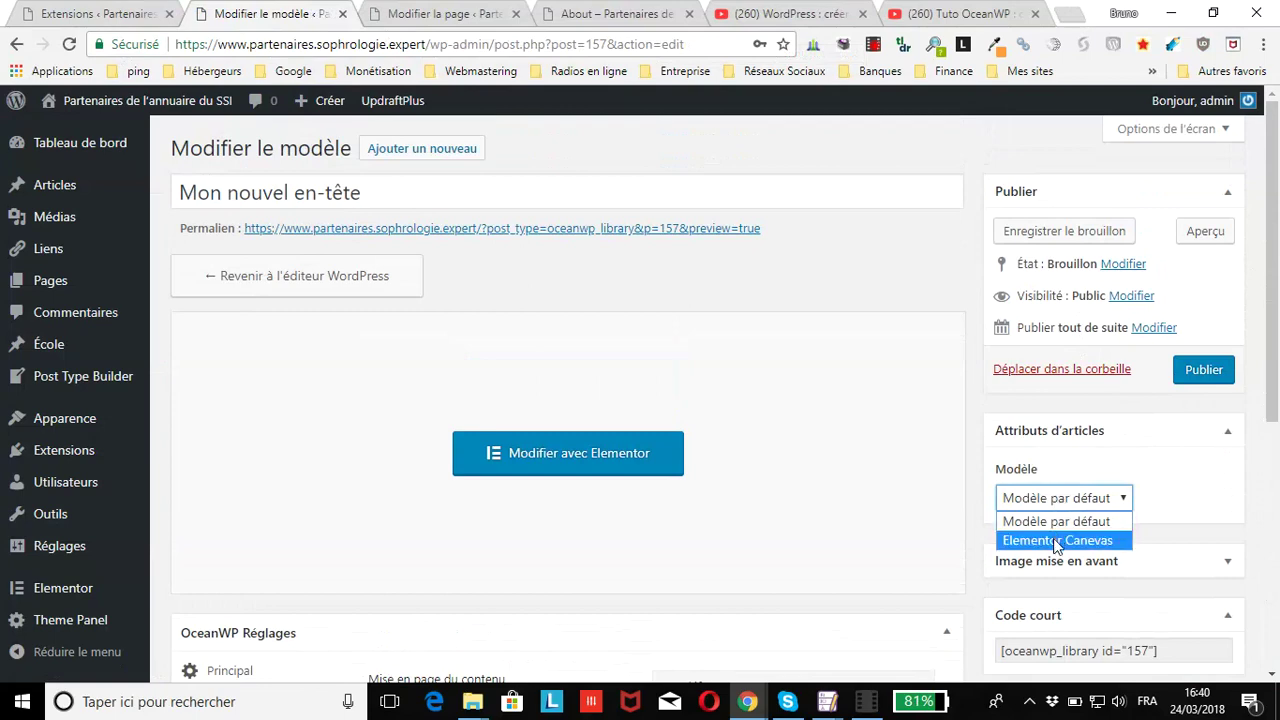
{"action": "left_click", "coordinate": [1056, 541]}
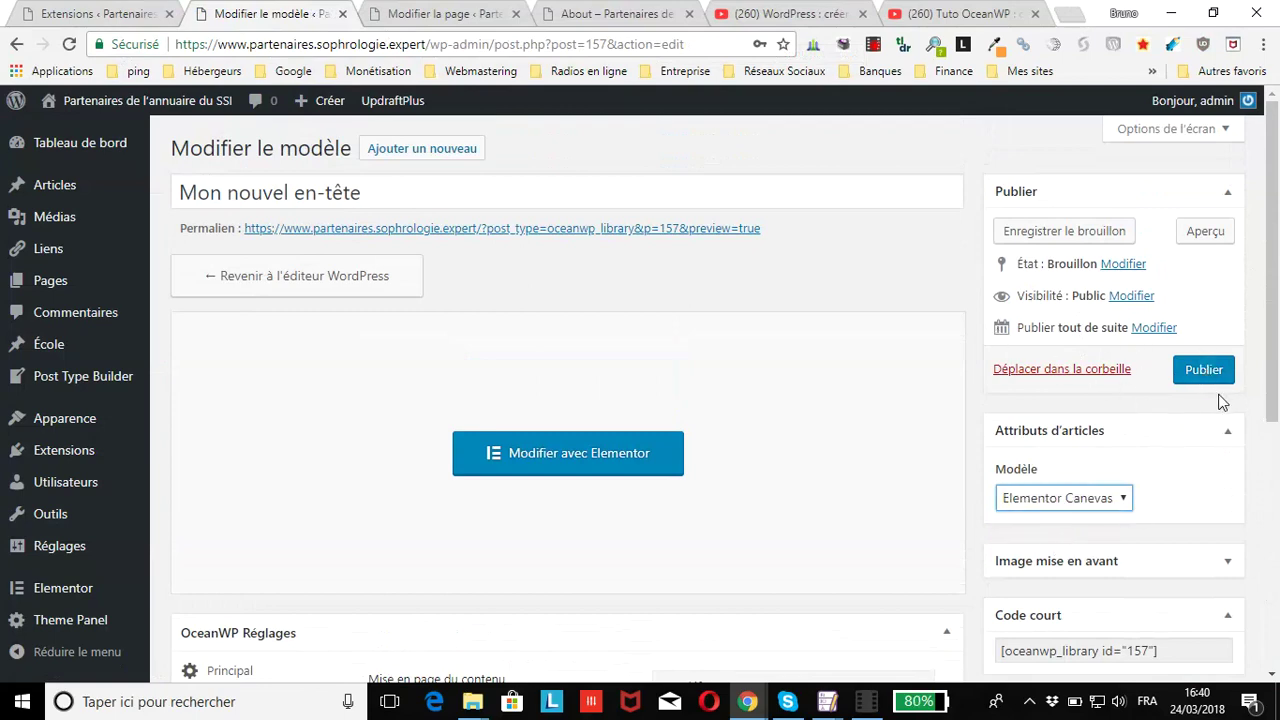
{"action": "left_click", "coordinate": [1022, 243]}
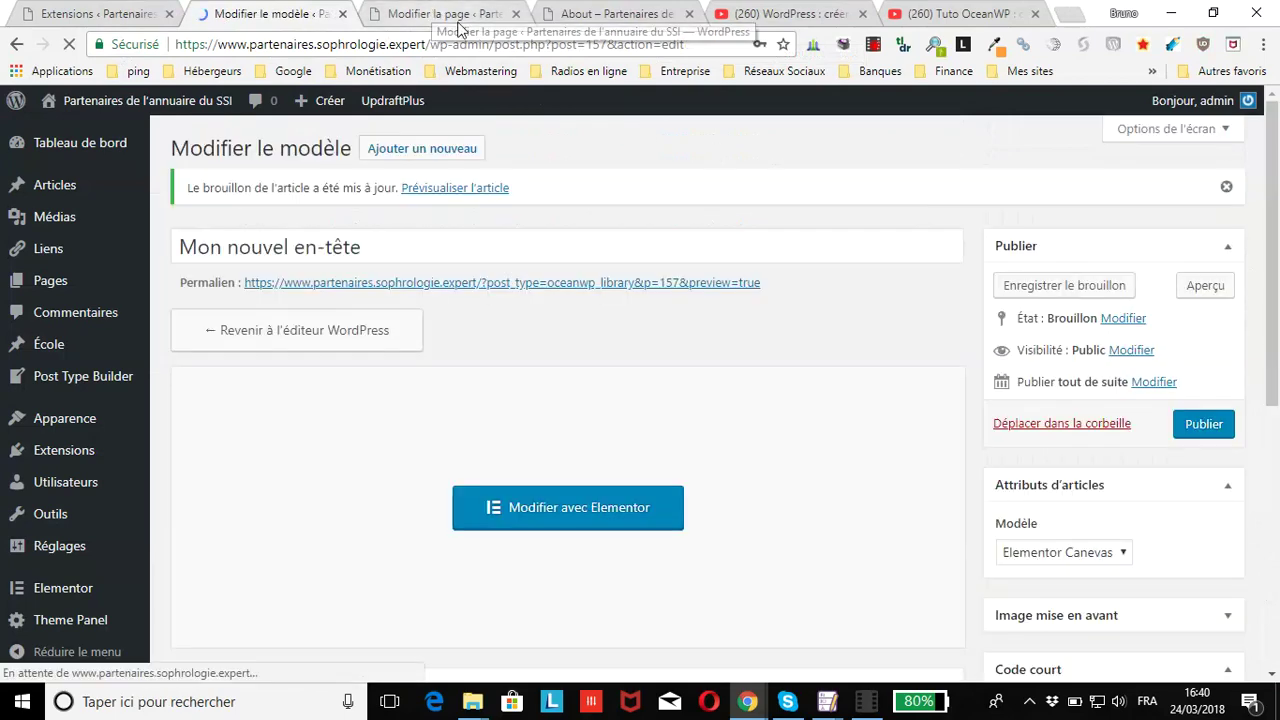
Step: Open the draft template in Elementor, consulting the About page's current header for reference
{"action": "left_click", "coordinate": [558, 520]}
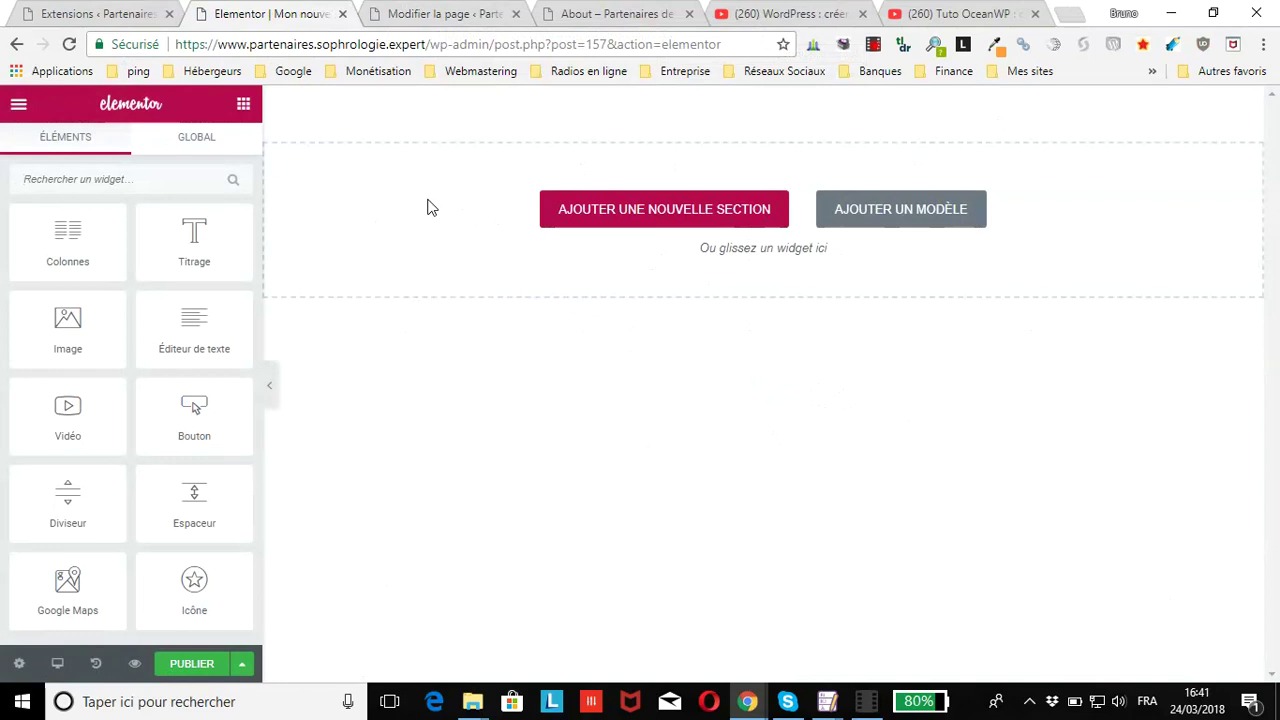
{"action": "left_click", "coordinate": [595, 18]}
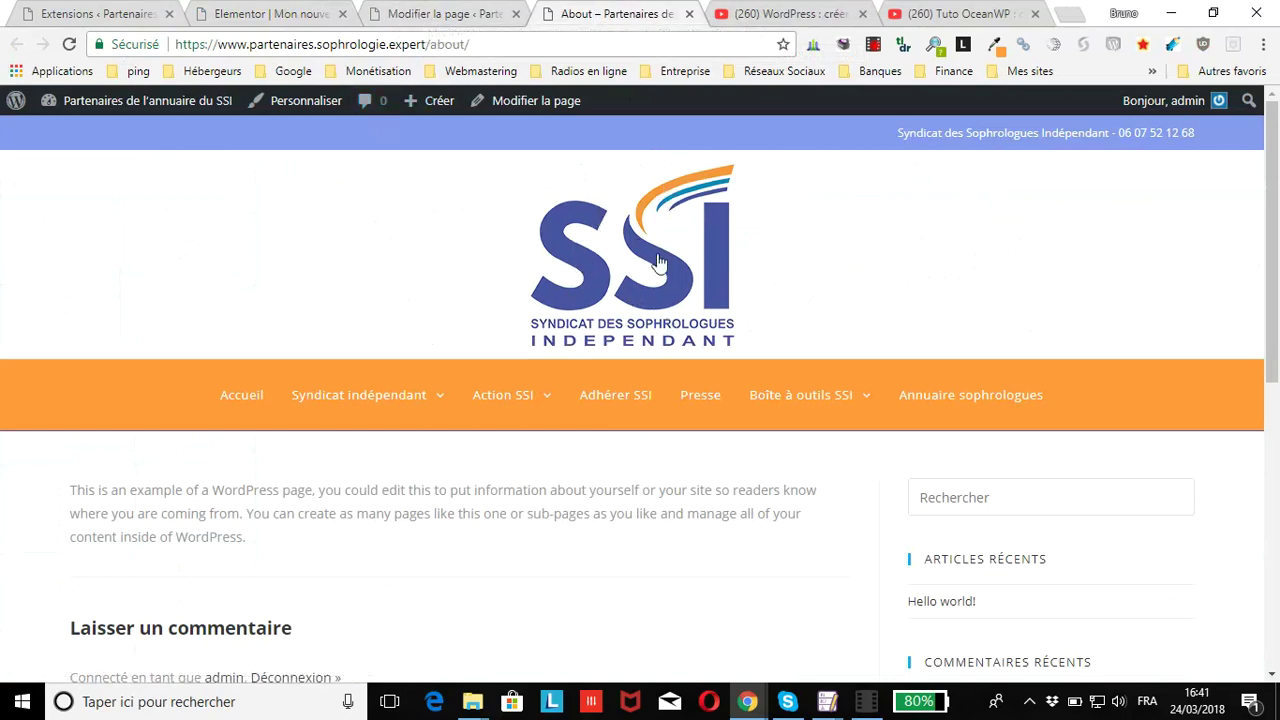
{"action": "left_click", "coordinate": [292, 15]}
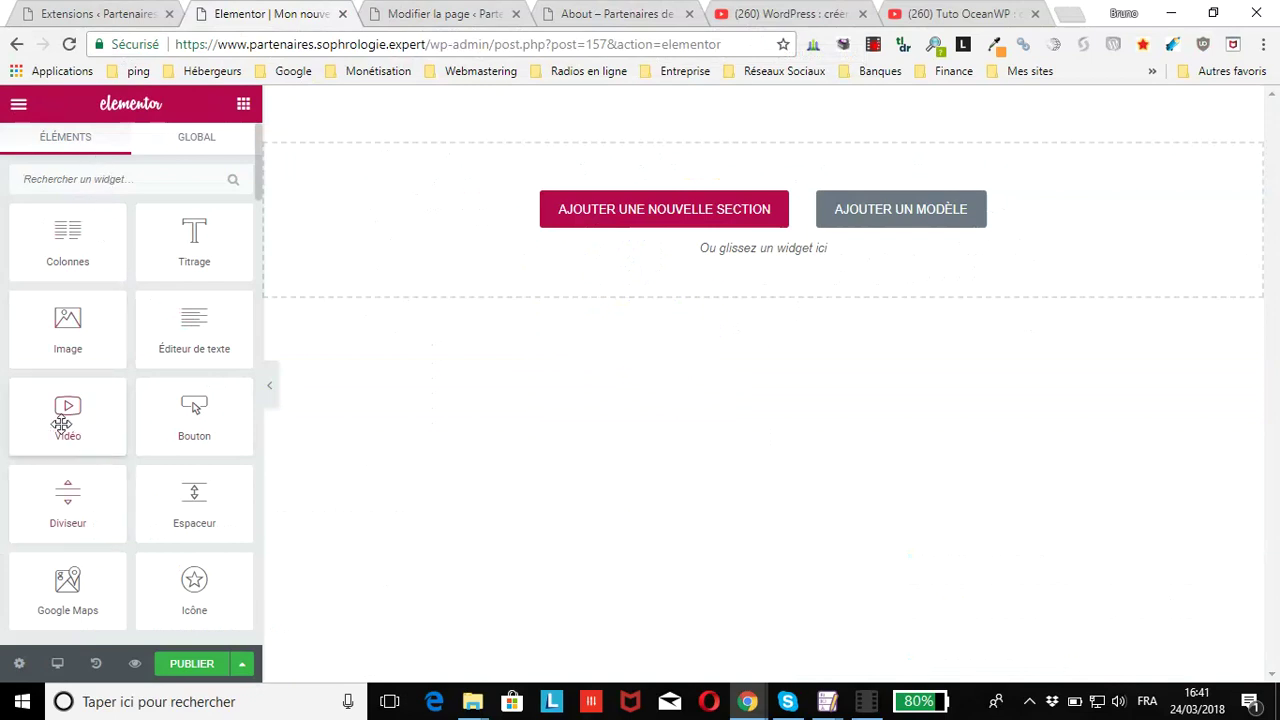
Step: Add a Vidéo widget to the template's empty canvas and publish the template, opening the live page
{"action": "left_click_drag", "start_coordinate": [103, 420], "coordinate": [730, 242]}
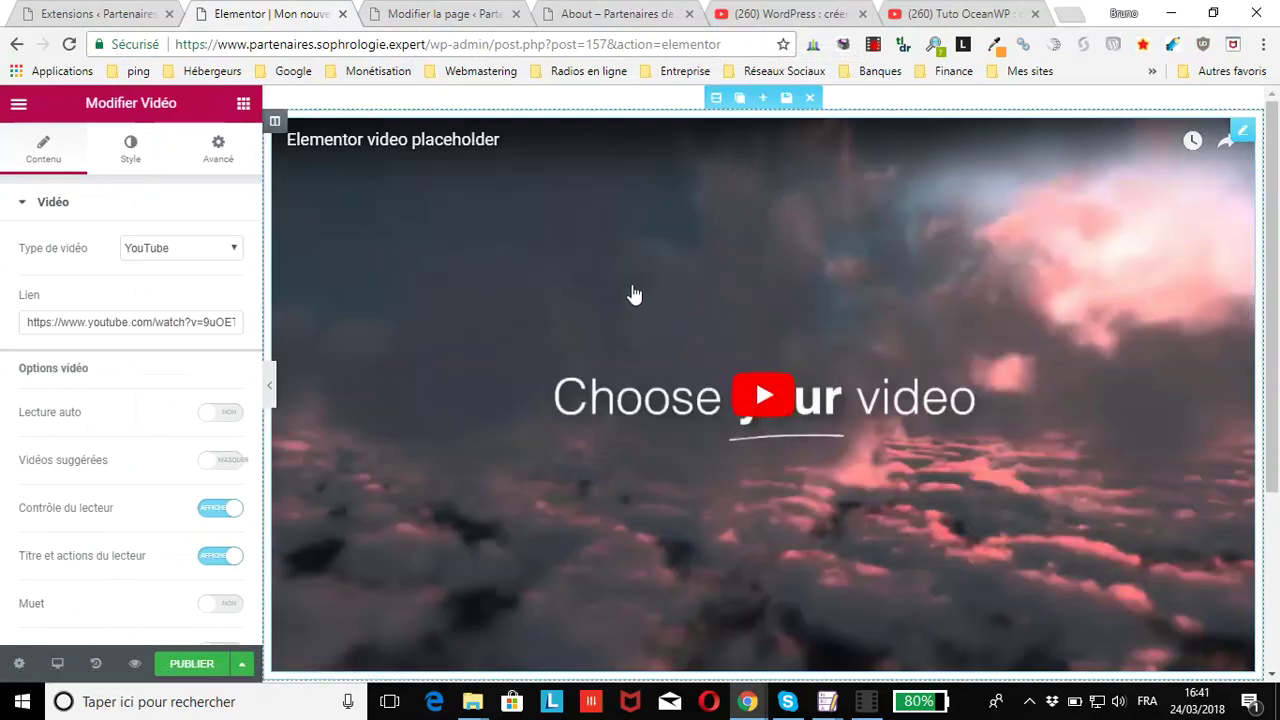
{"action": "scroll", "coordinate": [634, 300], "scroll_direction": "down", "scroll_amount": 3}
{"action": "scroll", "coordinate": [632, 300], "scroll_direction": "up", "scroll_amount": 3}
{"action": "scroll", "coordinate": [634, 400], "scroll_direction": "down", "scroll_amount": 2}
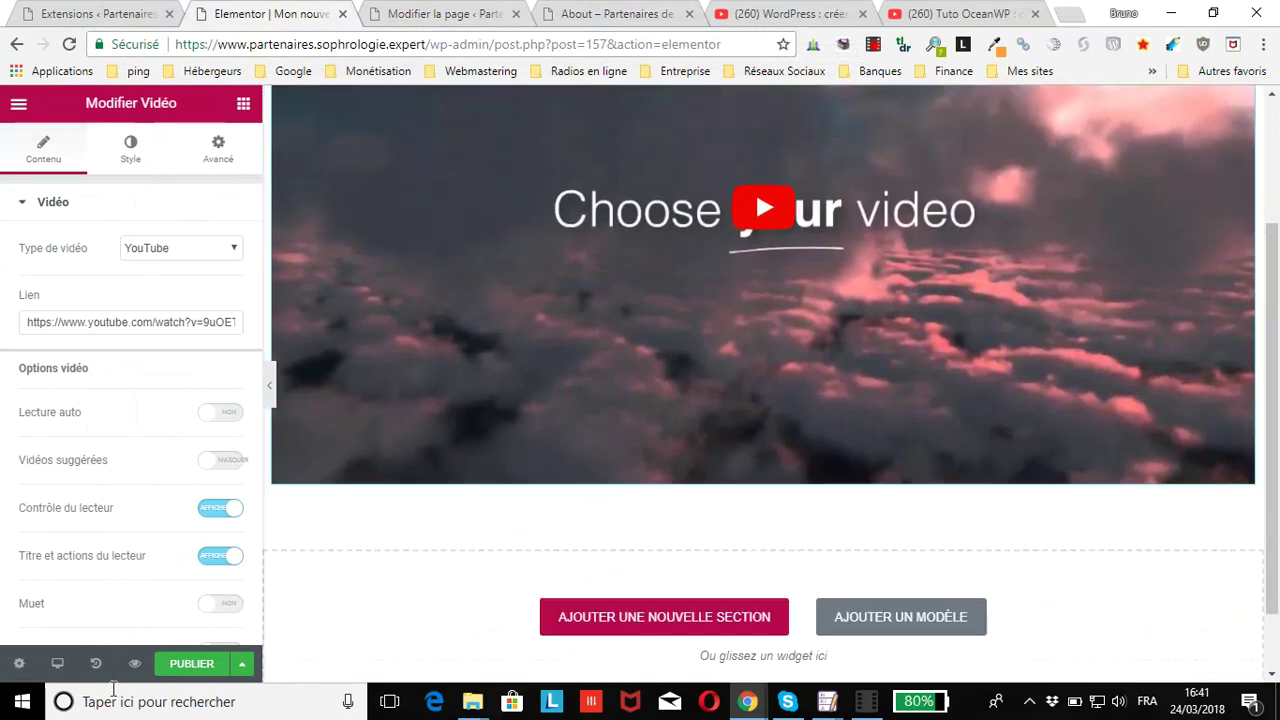
{"action": "left_click", "coordinate": [192, 665]}
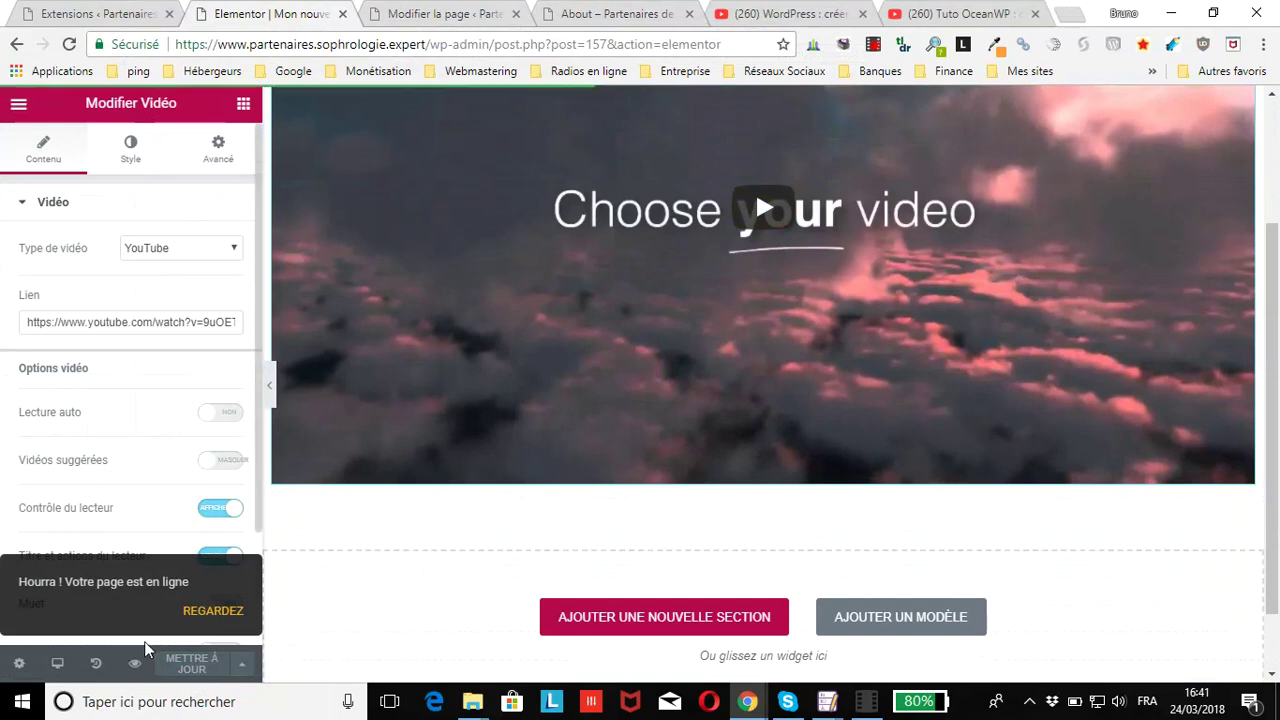
{"action": "left_click", "coordinate": [218, 613]}
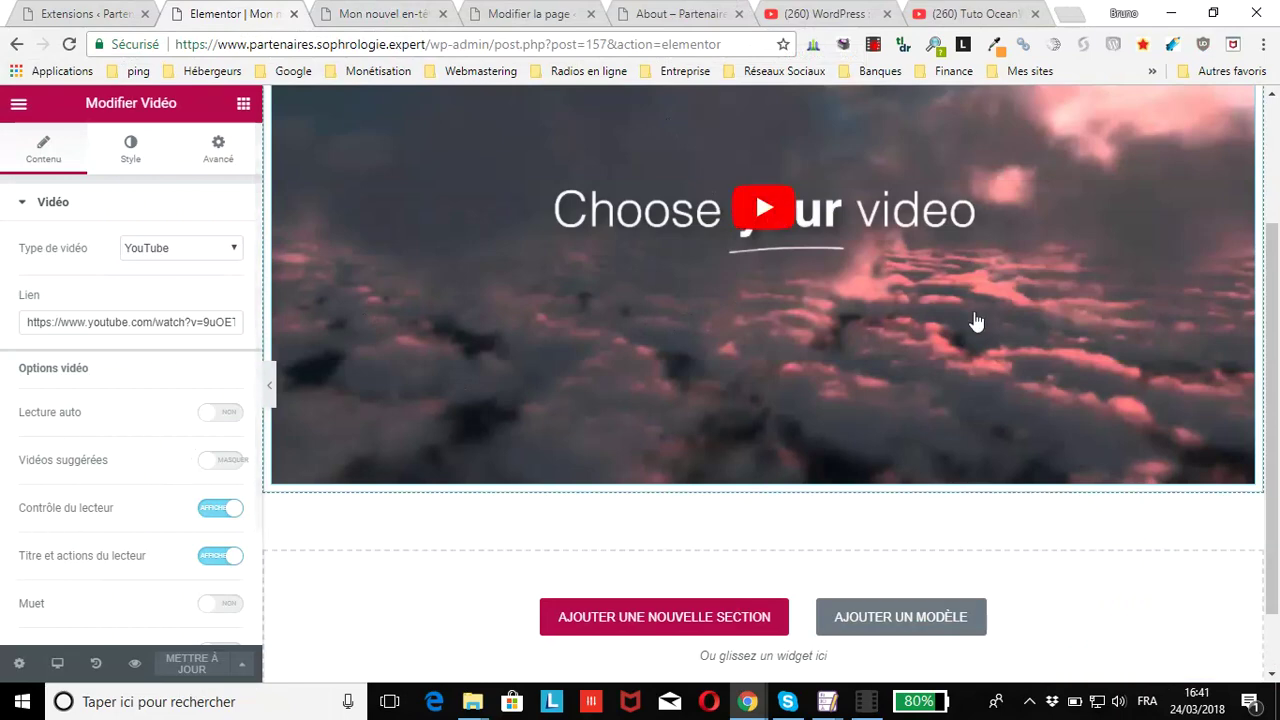
Step: Stretch the video section, set its content width to Pleine largeur, and update the template
{"action": "scroll", "coordinate": [974, 323], "scroll_direction": "up", "scroll_amount": 2}
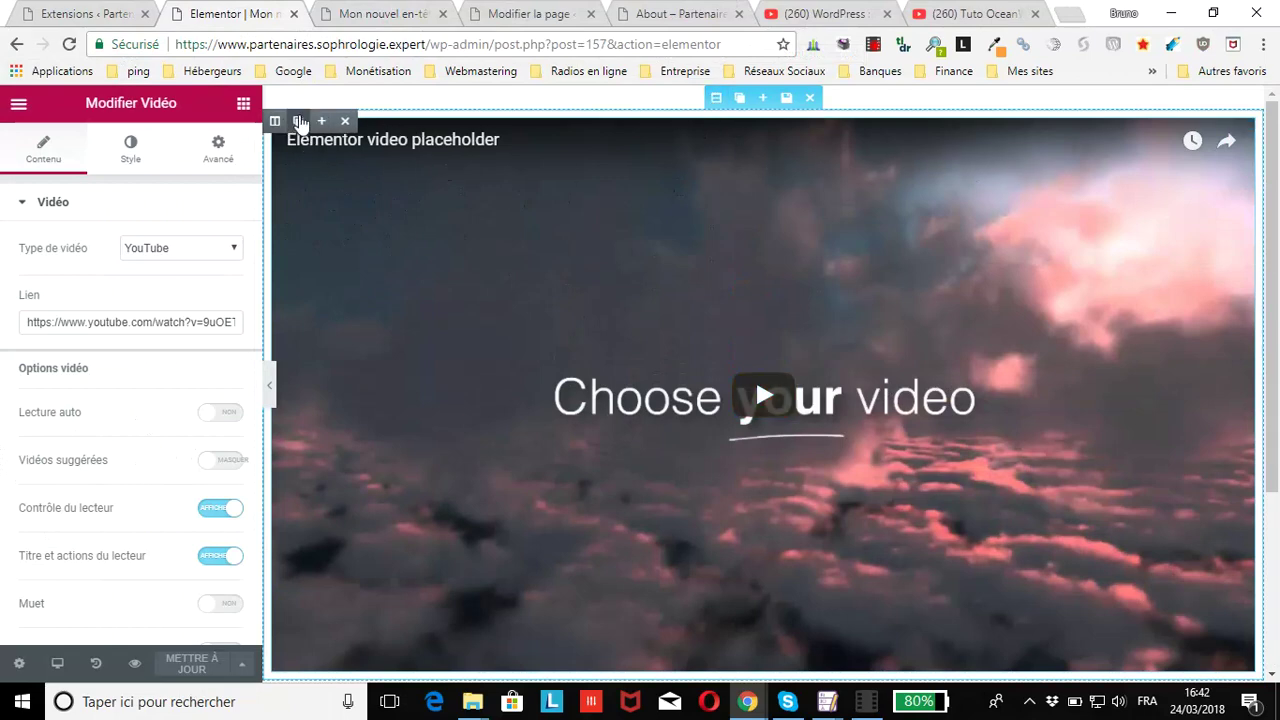
{"action": "left_click", "coordinate": [279, 120]}
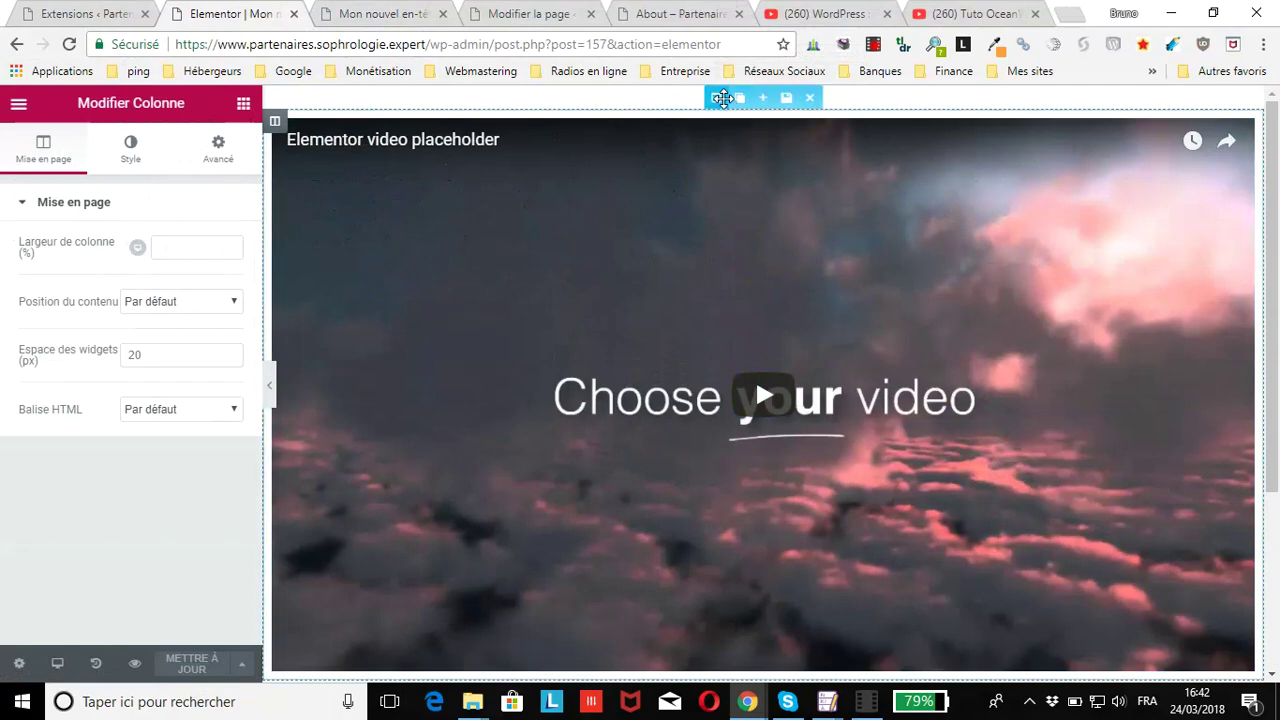
{"action": "left_click", "coordinate": [716, 98]}
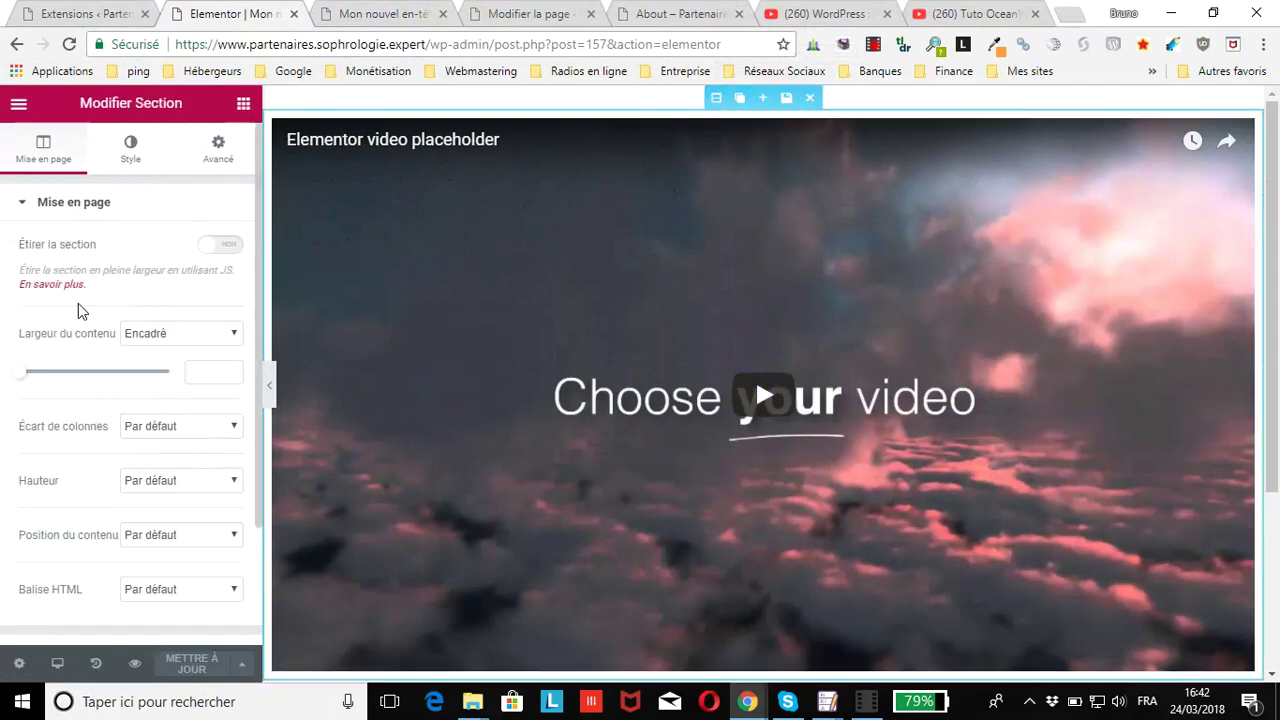
{"action": "left_click", "coordinate": [212, 248]}
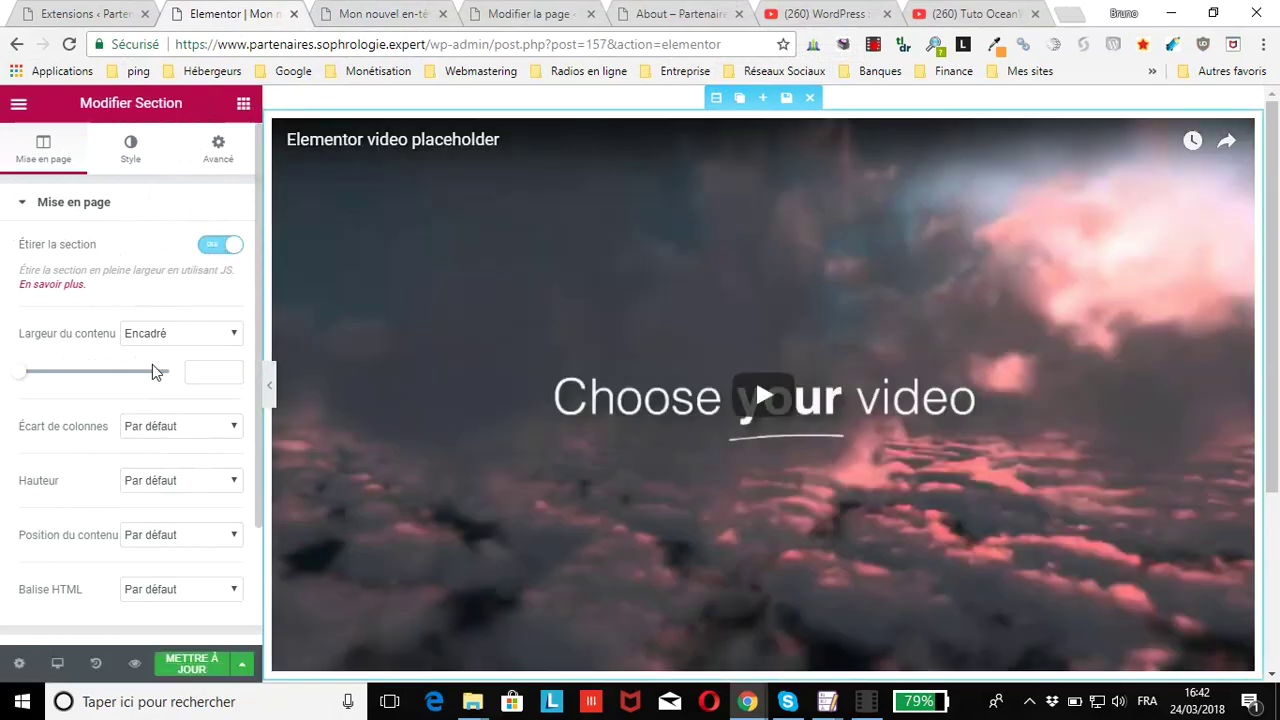
{"action": "left_click", "coordinate": [156, 334]}
{"action": "left_click", "coordinate": [159, 368]}
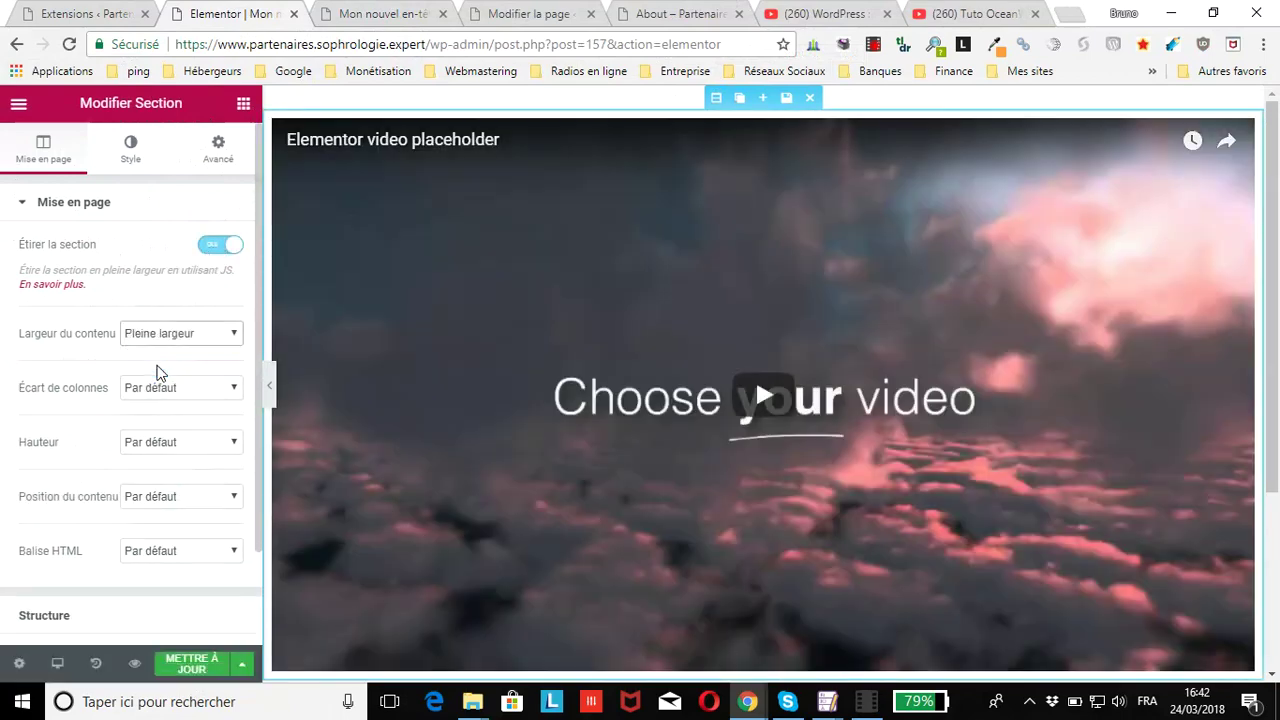
{"action": "scroll", "coordinate": [77, 351], "scroll_direction": "down", "scroll_amount": 2}
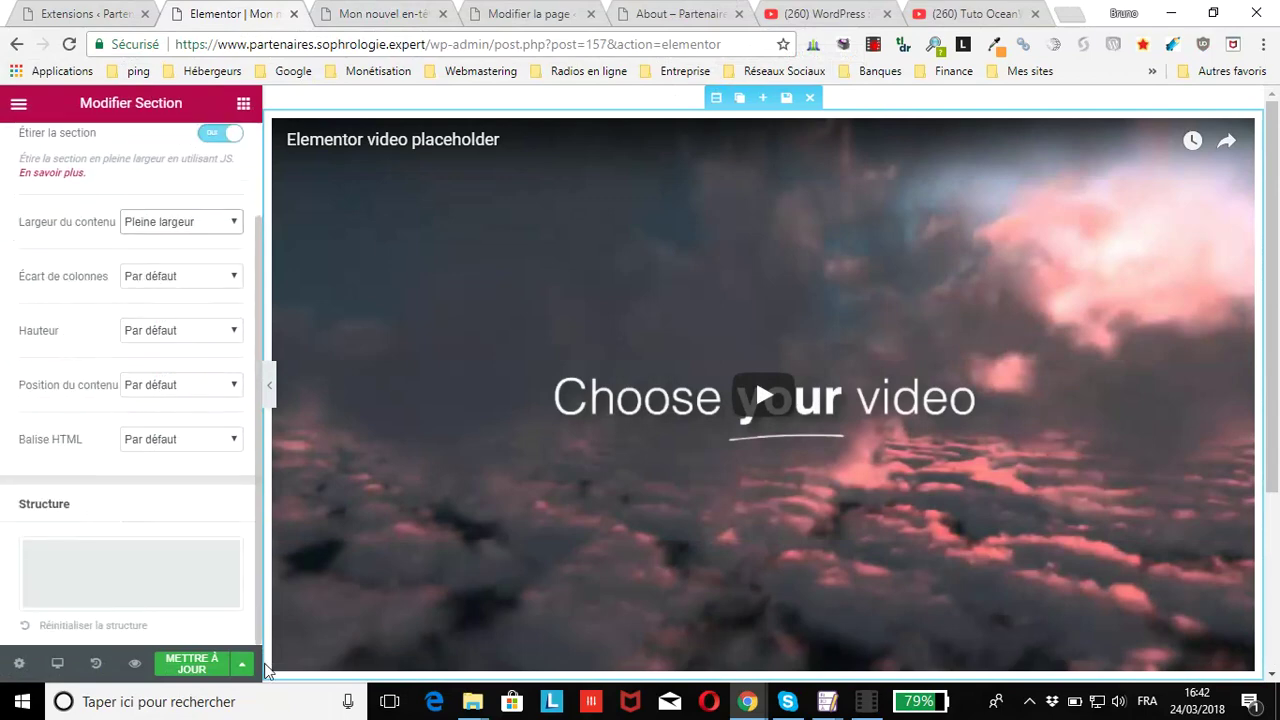
{"action": "left_click", "coordinate": [186, 667]}
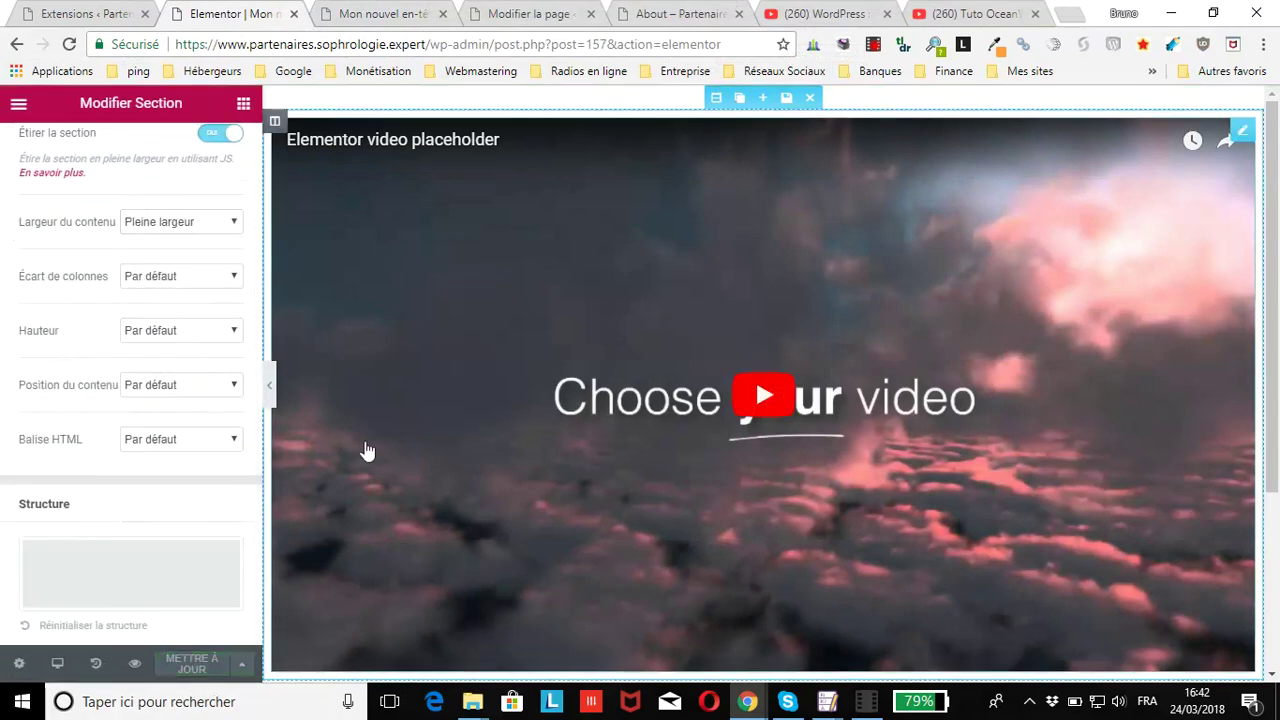
Step: Reload the live template page and check how wide the video displays
{"action": "left_click", "coordinate": [352, 14]}
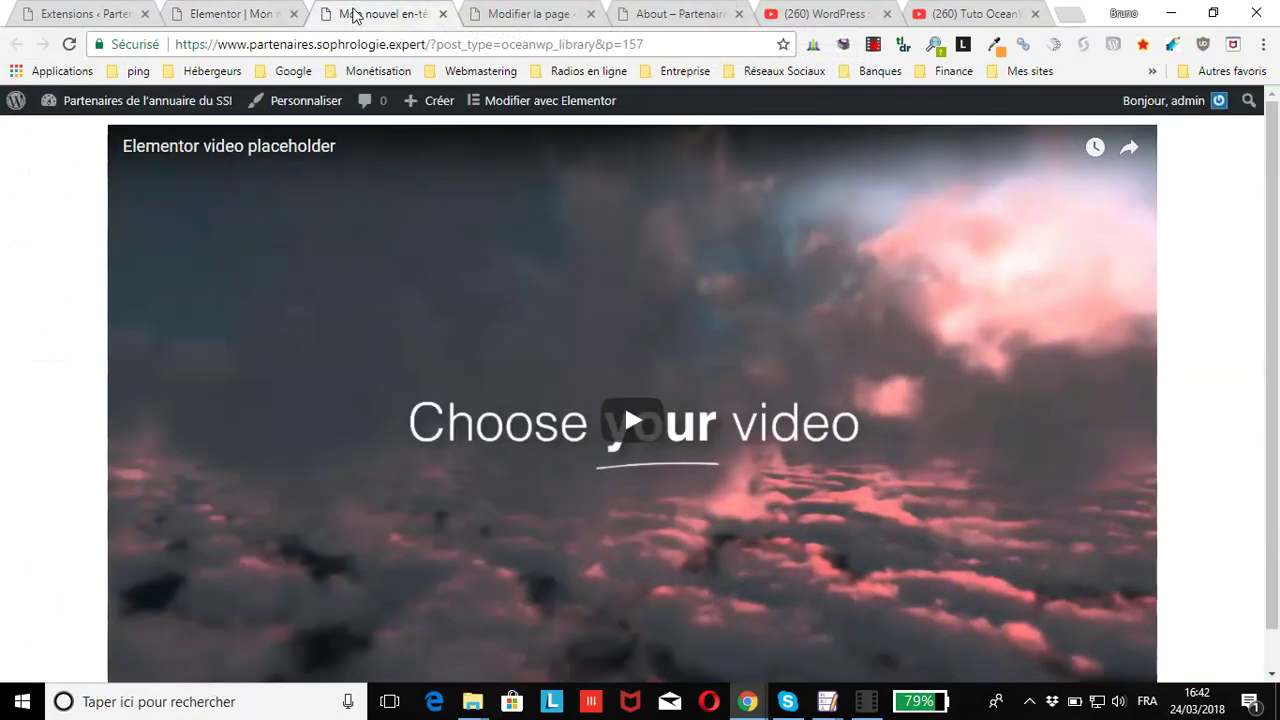
{"action": "left_click", "coordinate": [68, 45]}
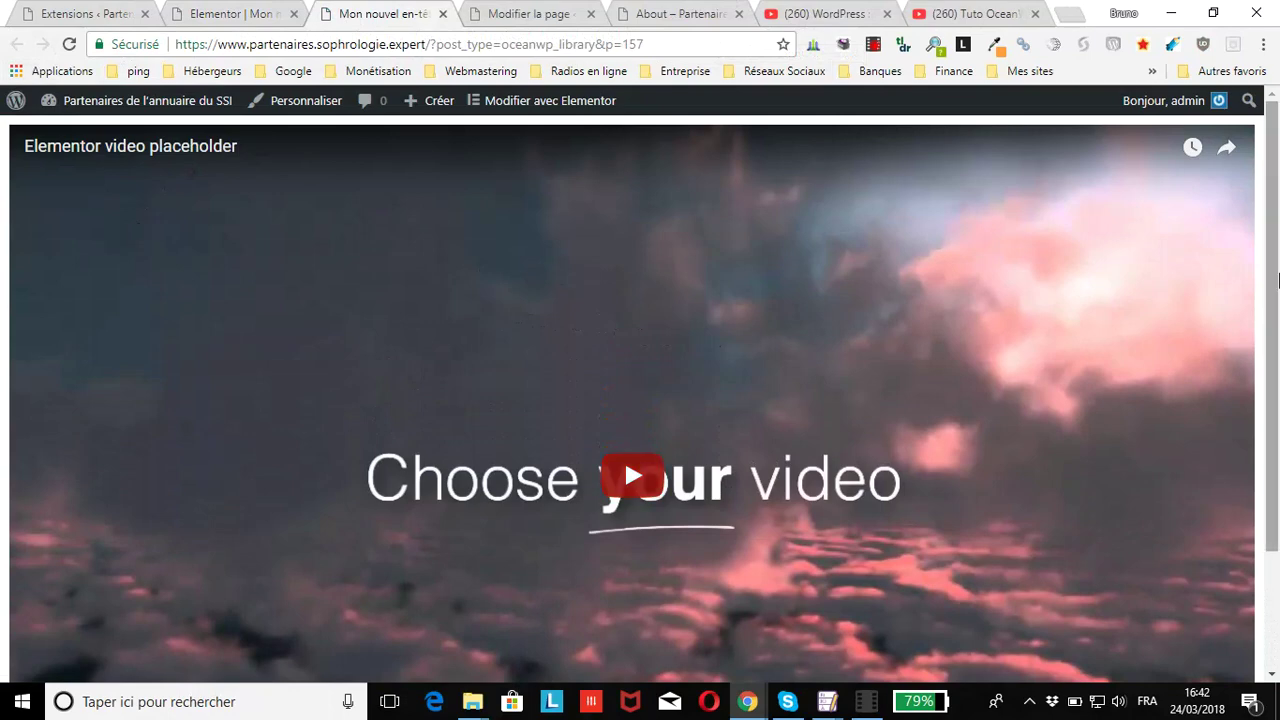
{"action": "scroll", "coordinate": [1103, 329], "scroll_direction": "down", "scroll_amount": 2}
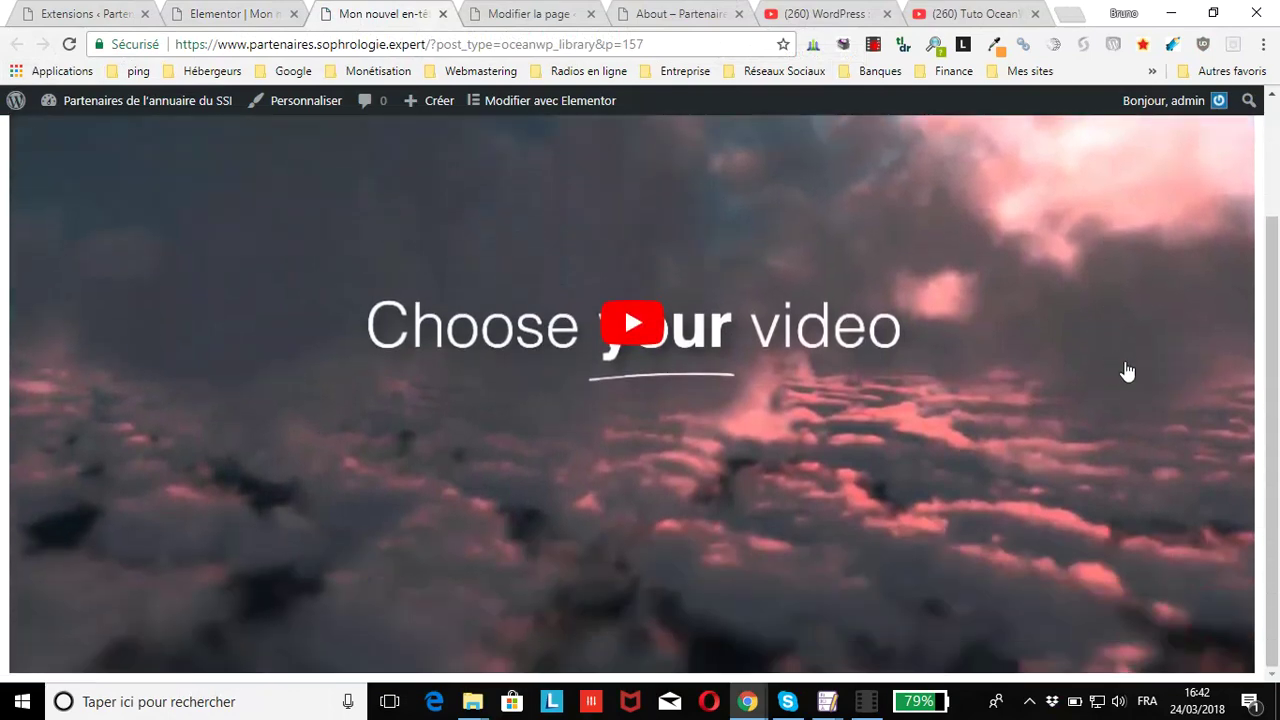
{"action": "scroll", "coordinate": [1052, 264], "scroll_direction": "up", "scroll_amount": 2}
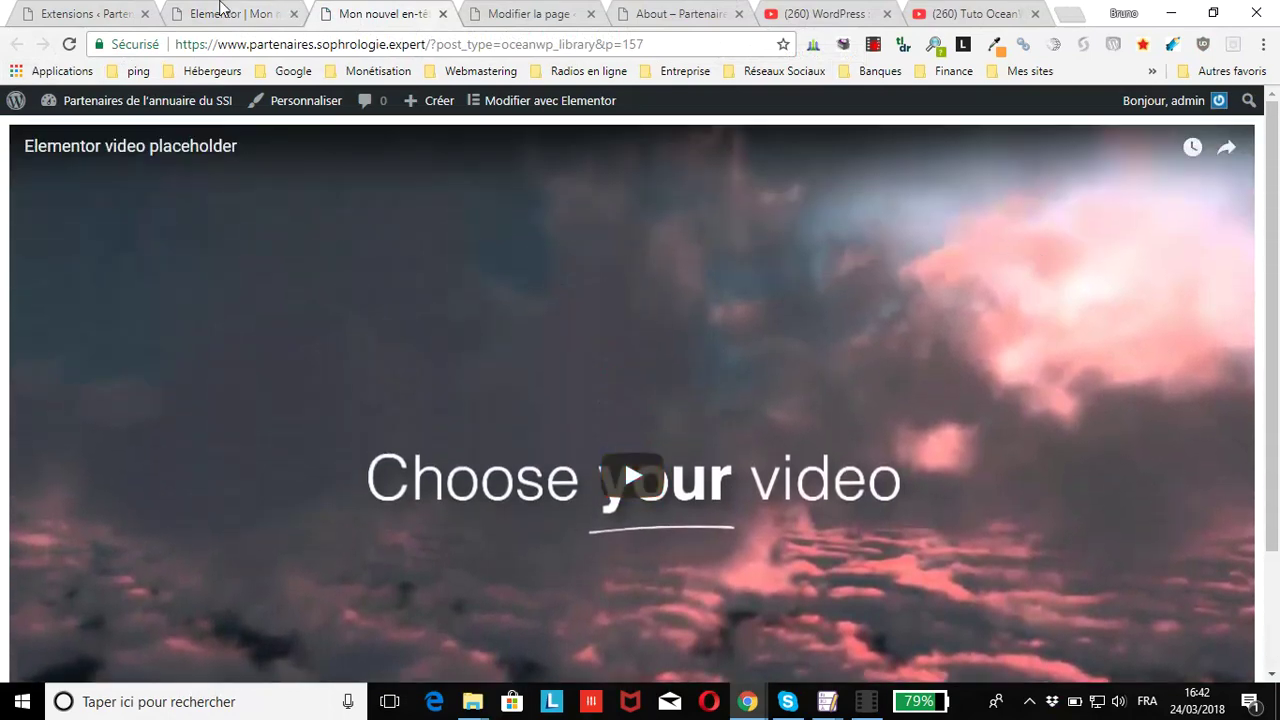
Step: Return to the Elementor editor, find the Navigation widget by searching "na", and add it in a new section below the video
{"action": "left_click", "coordinate": [267, 15]}
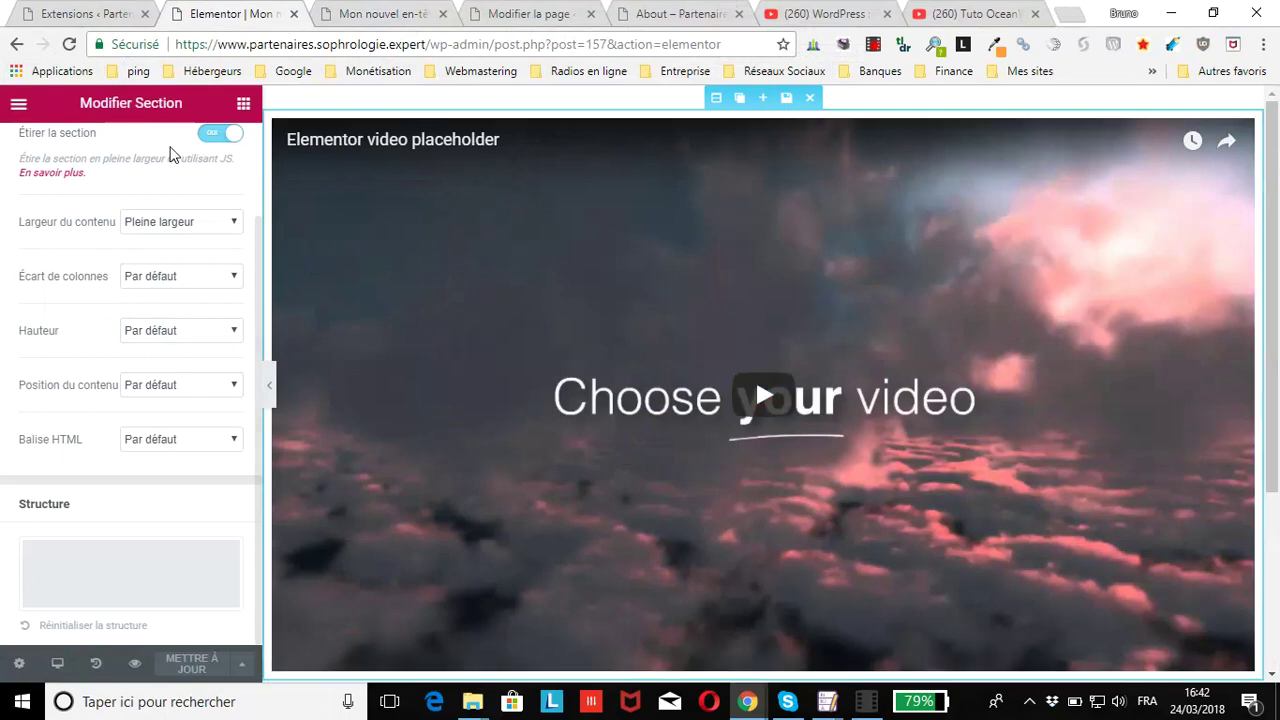
{"action": "scroll", "coordinate": [760, 250], "scroll_direction": "down", "scroll_amount": 4}
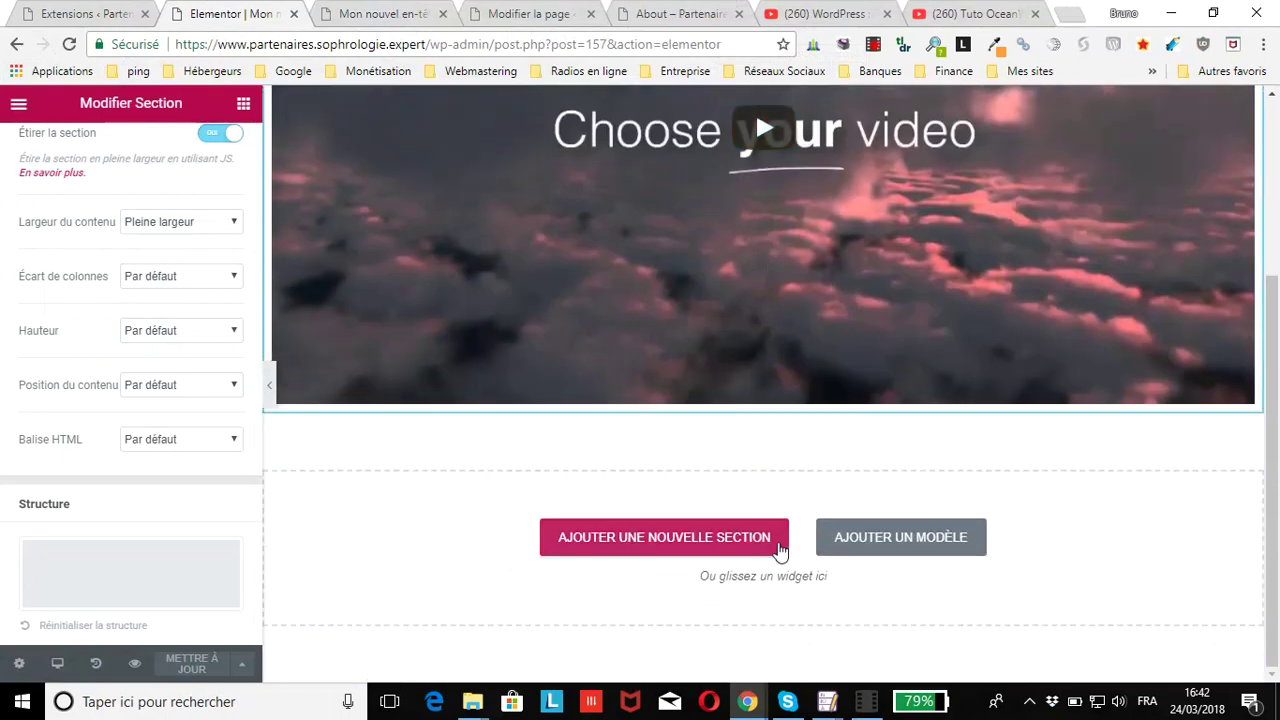
{"action": "scroll", "coordinate": [185, 510], "scroll_direction": "up", "scroll_amount": 1}
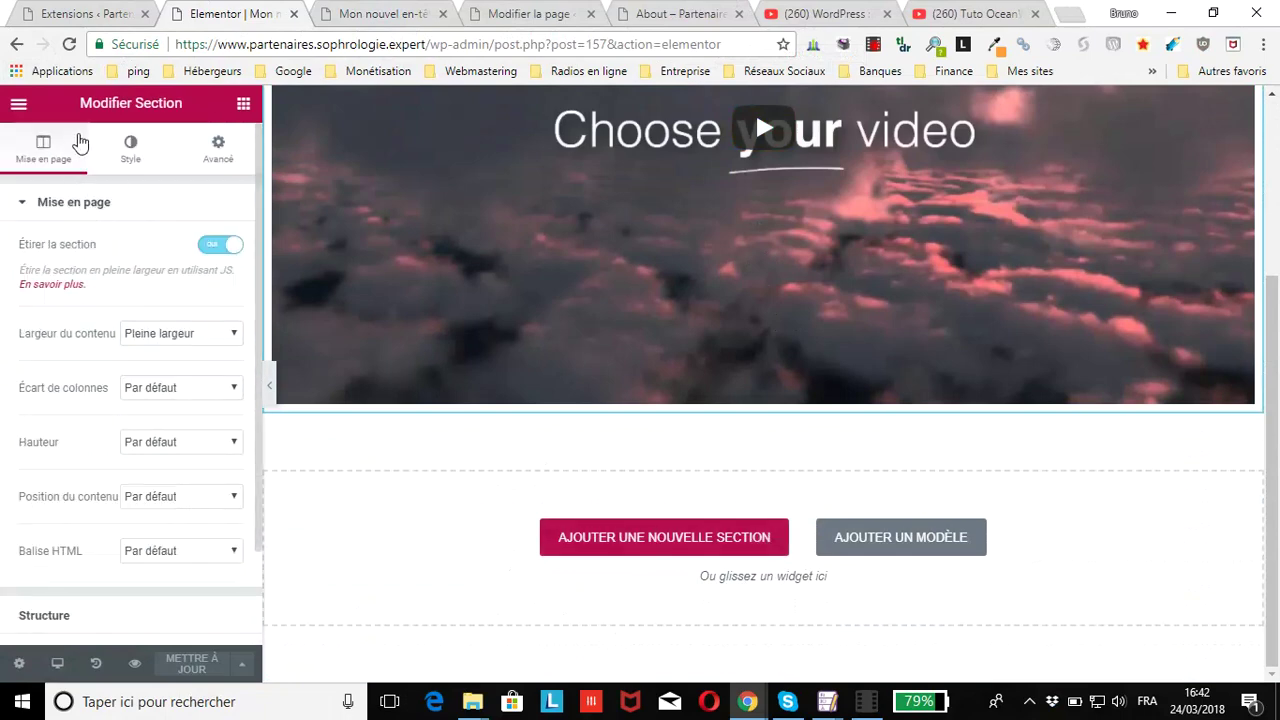
{"action": "left_click", "coordinate": [243, 103]}
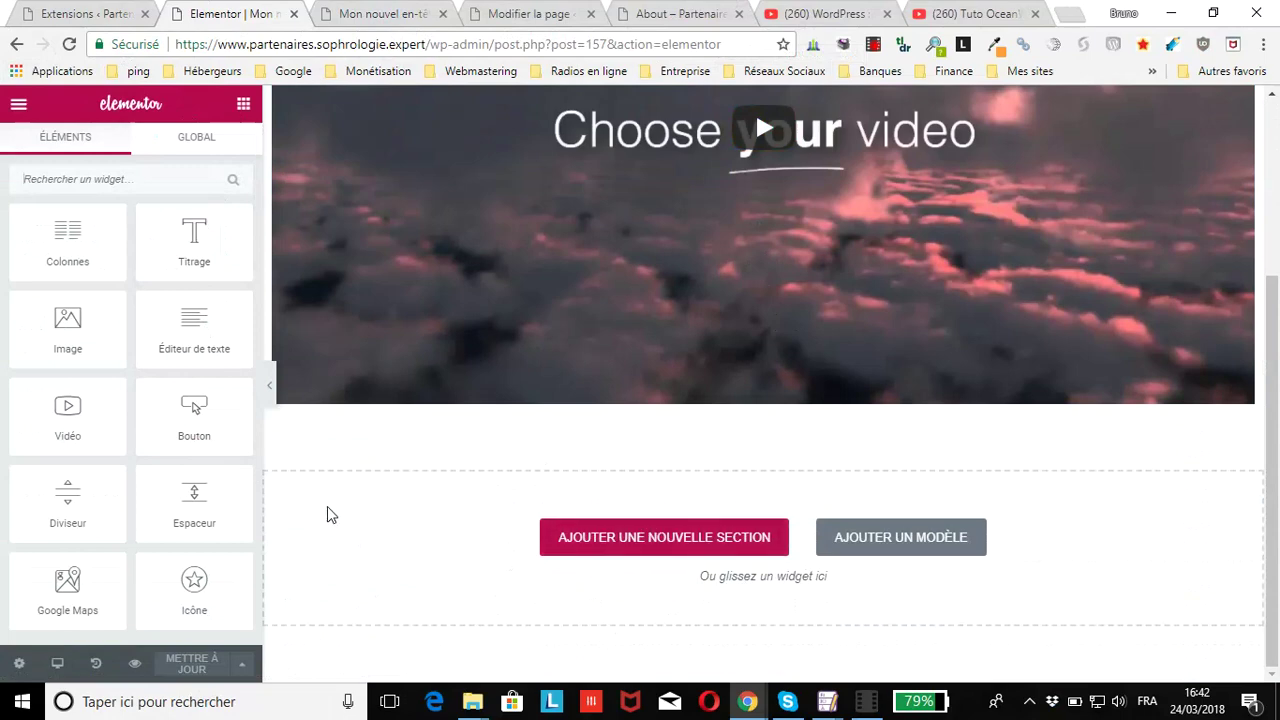
{"action": "scroll", "coordinate": [117, 443], "scroll_direction": "down", "scroll_amount": 2}
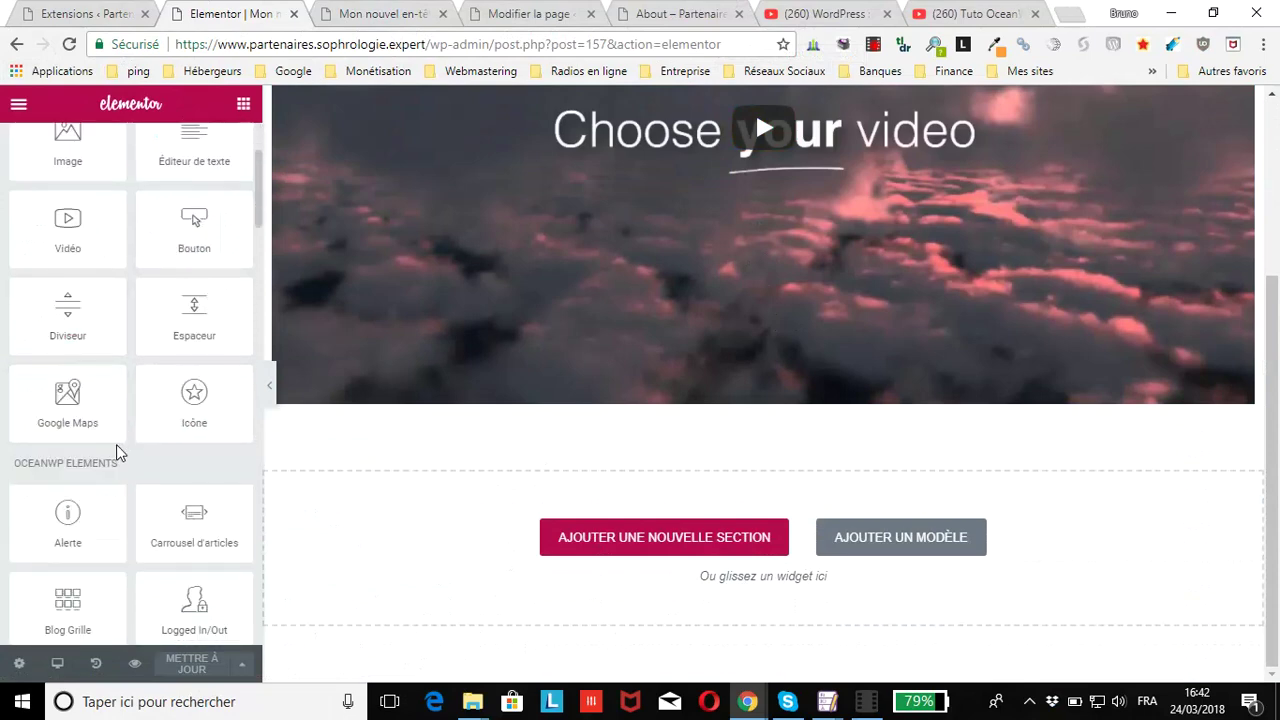
{"action": "scroll", "coordinate": [122, 440], "scroll_direction": "up", "scroll_amount": 2}
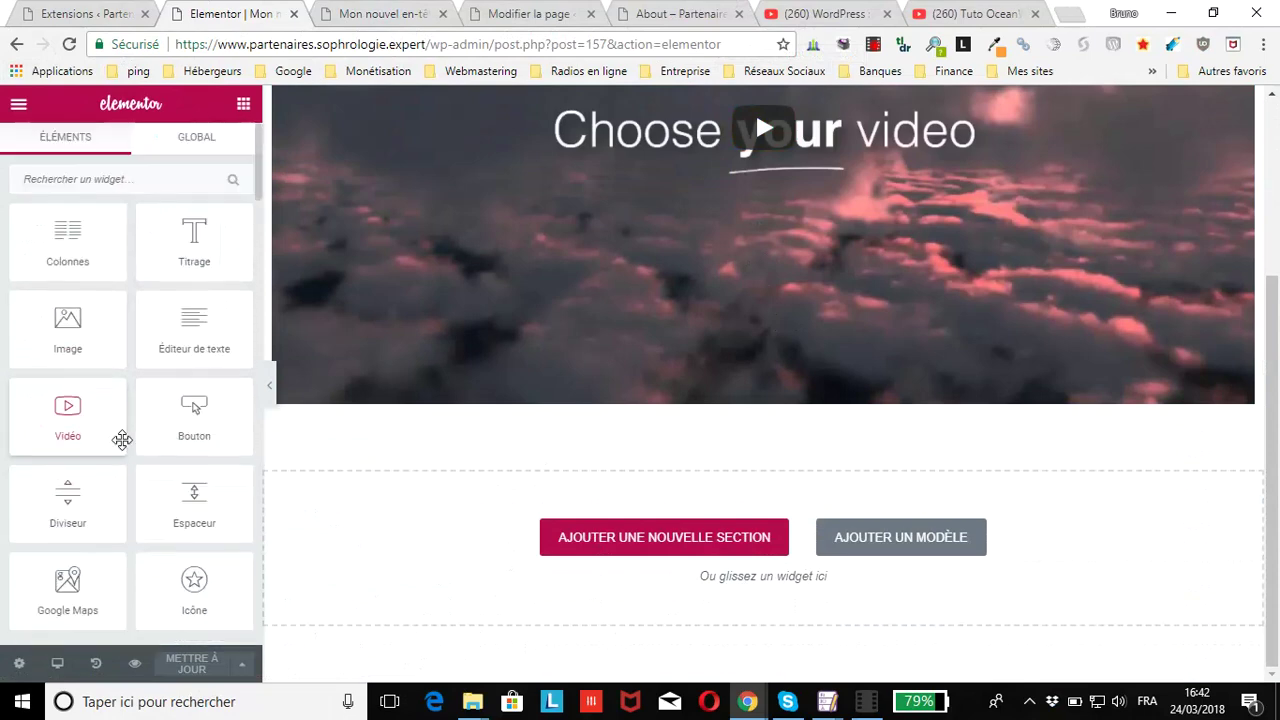
{"action": "left_click", "coordinate": [135, 175]}
{"action": "type", "text": "na"}
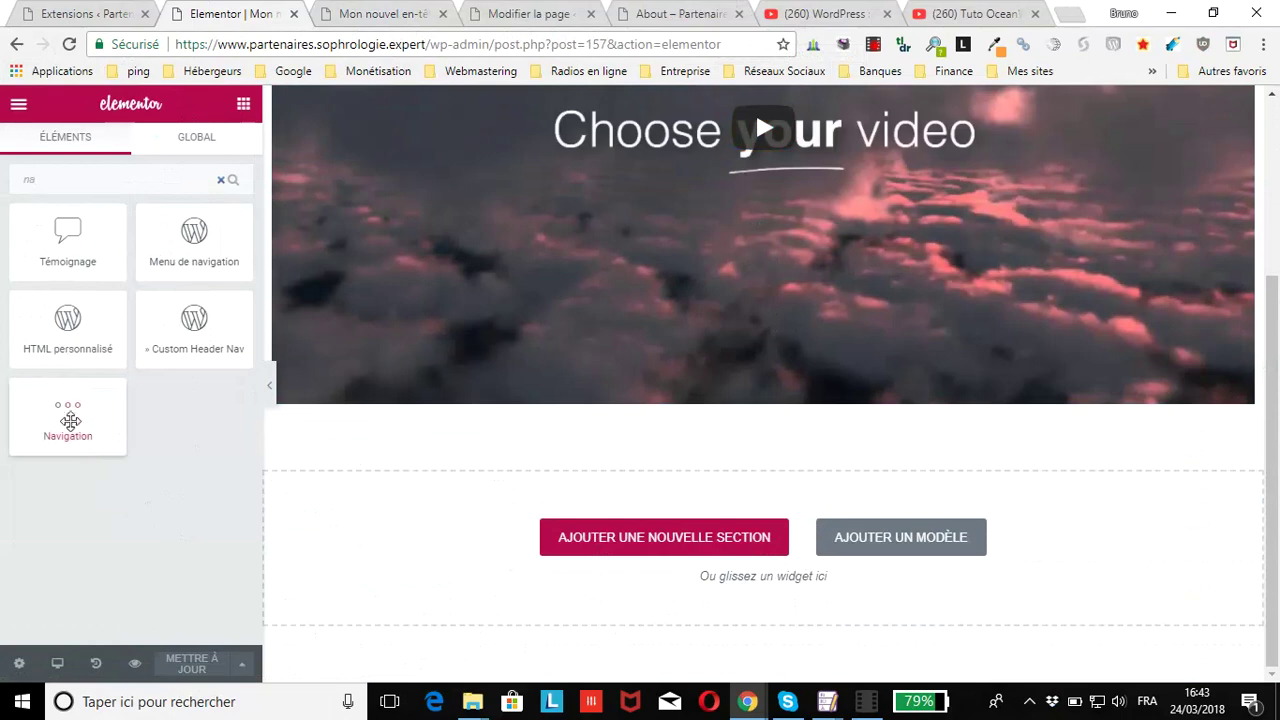
{"action": "left_click_drag", "start_coordinate": [66, 432], "coordinate": [680, 537]}
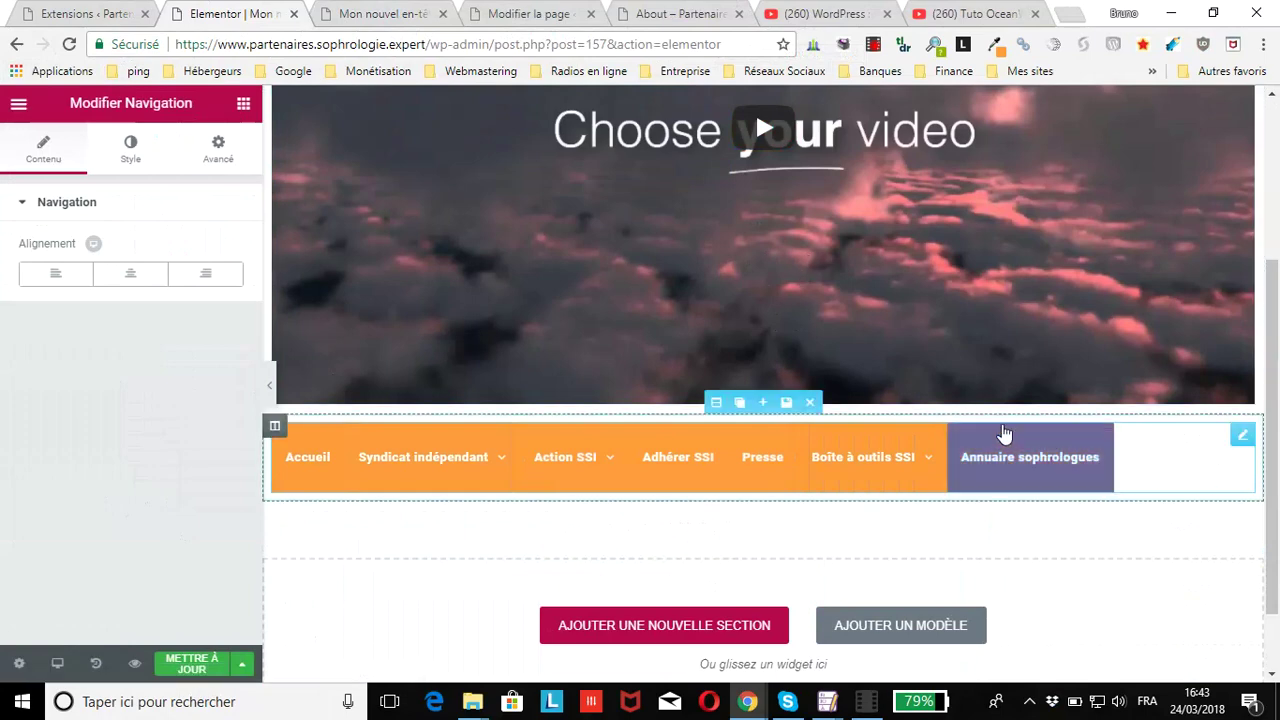
Step: Stretch the navigation section, set its content width to Pleine largeur, and update the template
{"action": "left_click", "coordinate": [718, 403]}
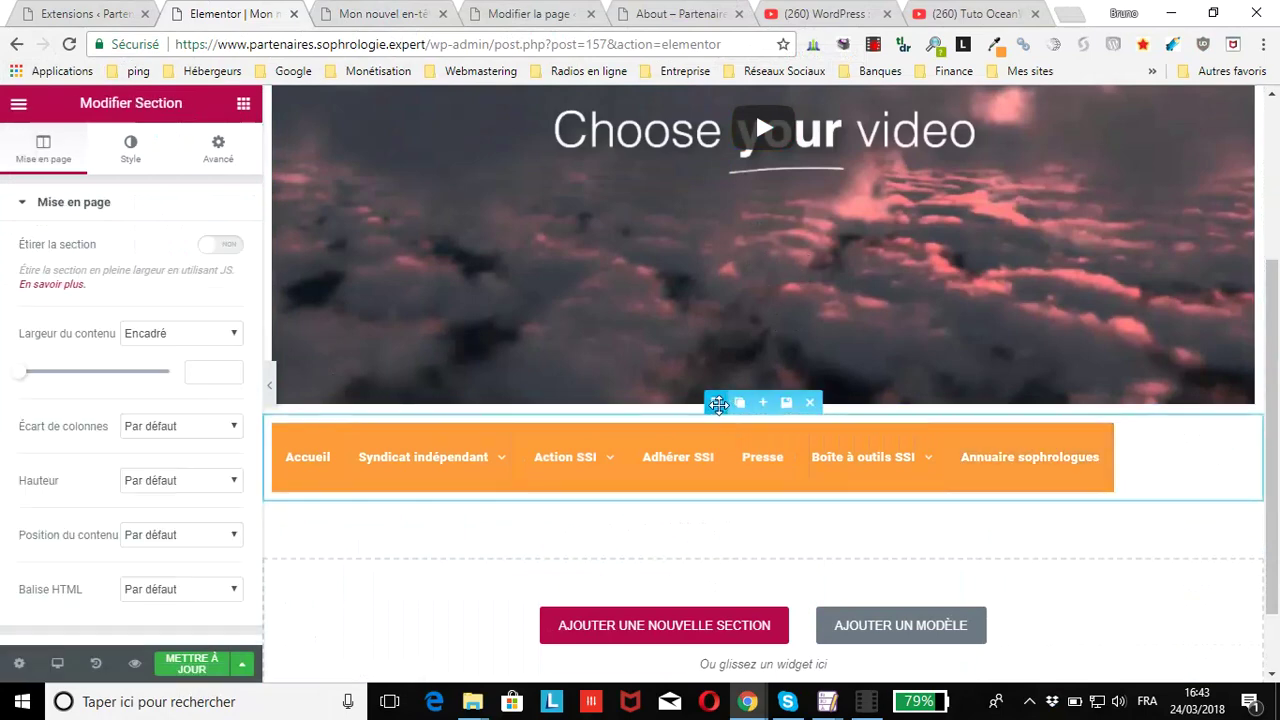
{"action": "left_click", "coordinate": [222, 248]}
{"action": "left_click", "coordinate": [224, 334]}
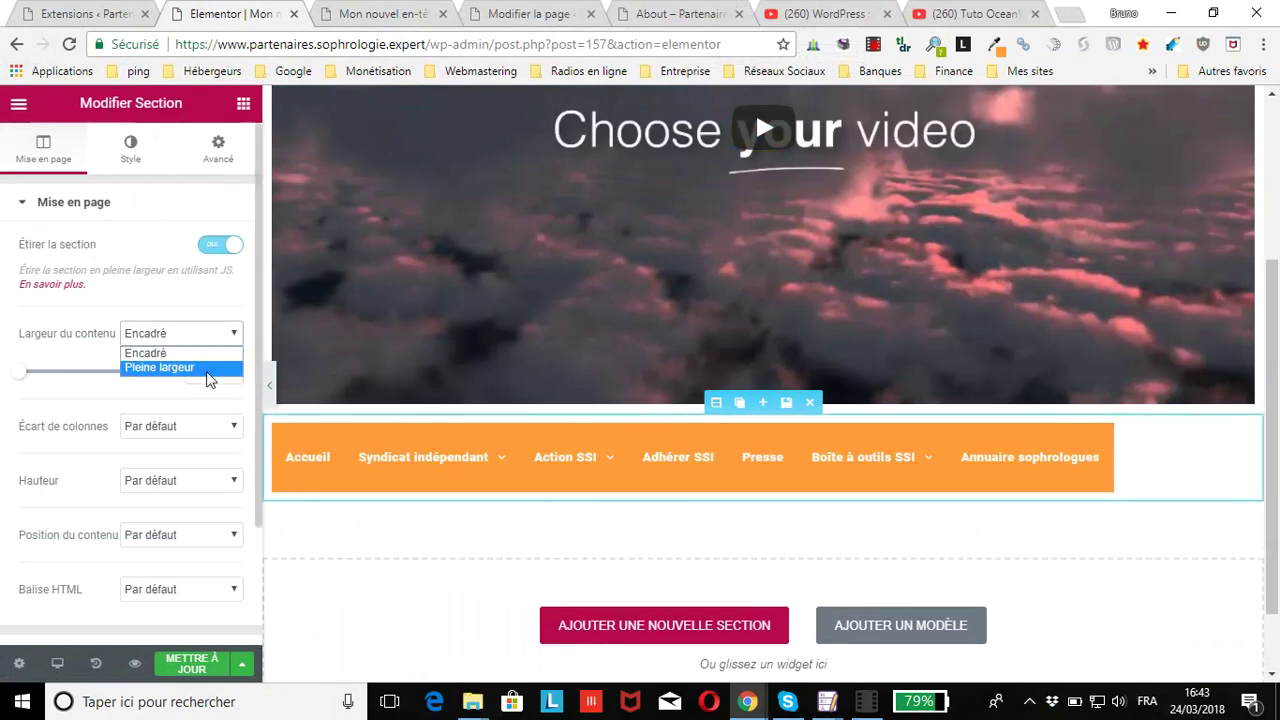
{"action": "left_click", "coordinate": [209, 368]}
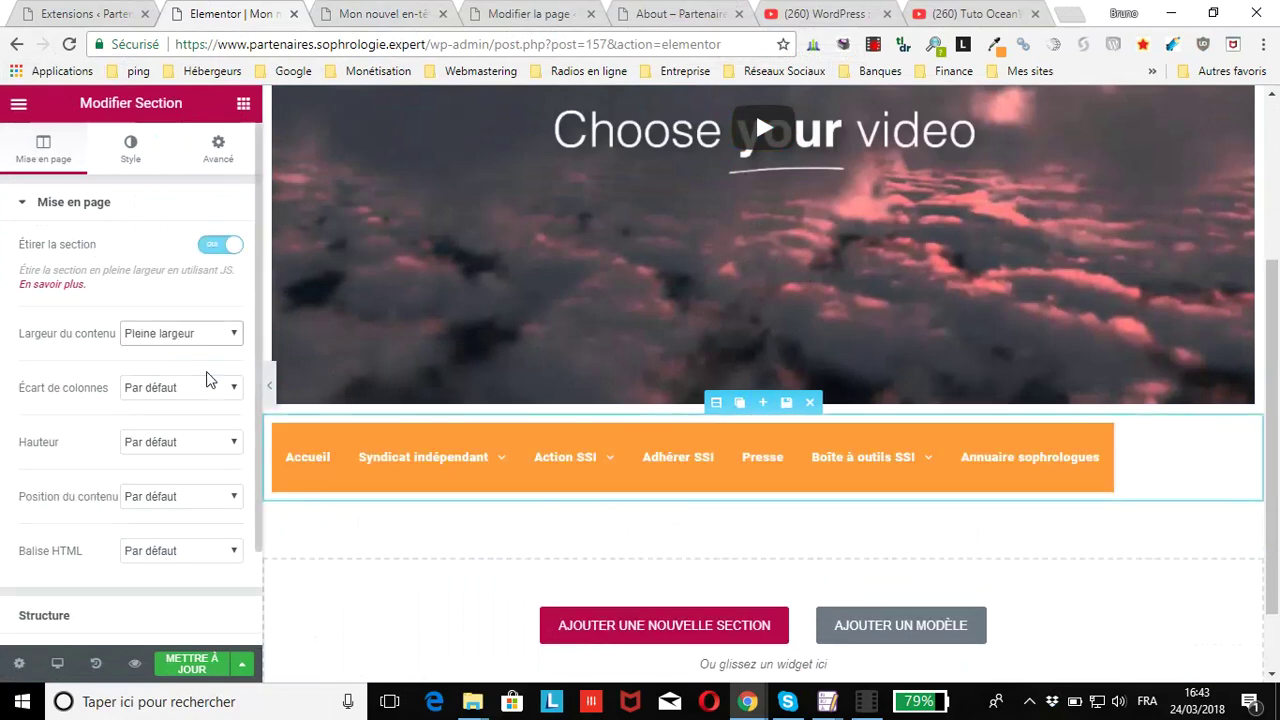
{"action": "left_click", "coordinate": [190, 664]}
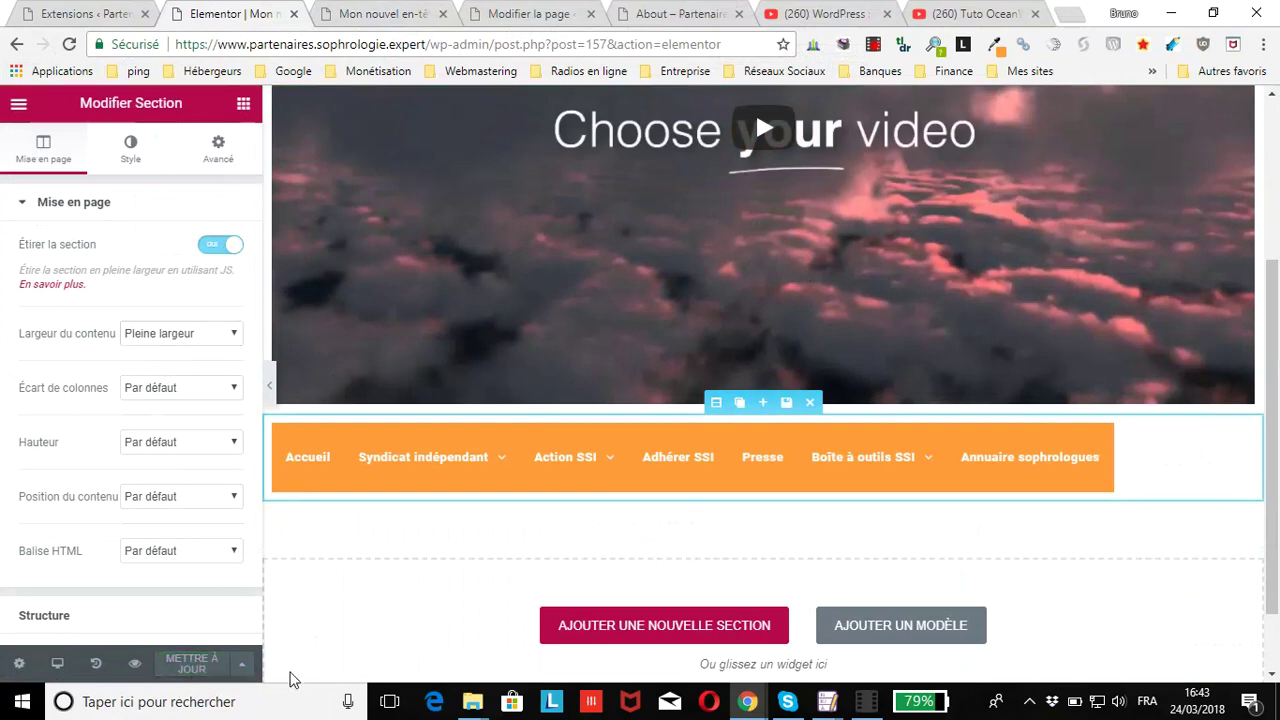
Step: Reload the live template page and check the navigation menu below the video
{"action": "left_click", "coordinate": [383, 14]}
{"action": "scroll", "coordinate": [202, 194], "scroll_direction": "down", "scroll_amount": 2}
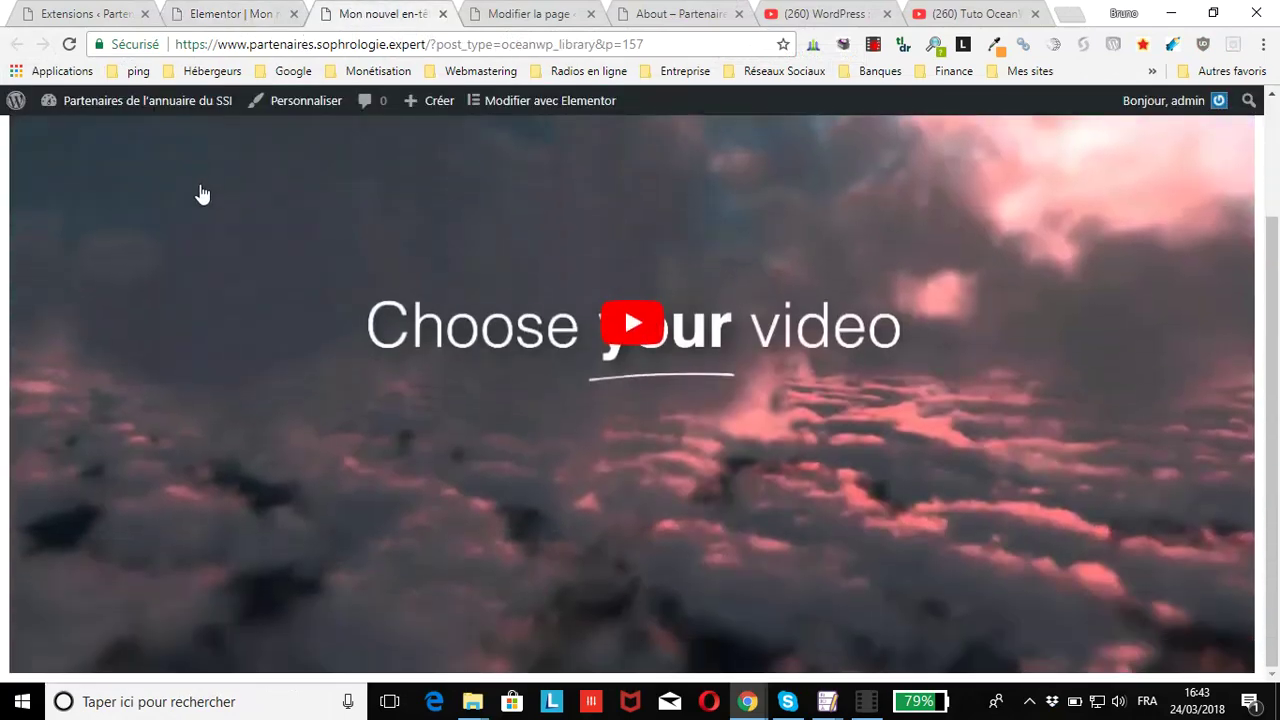
{"action": "left_click", "coordinate": [70, 45]}
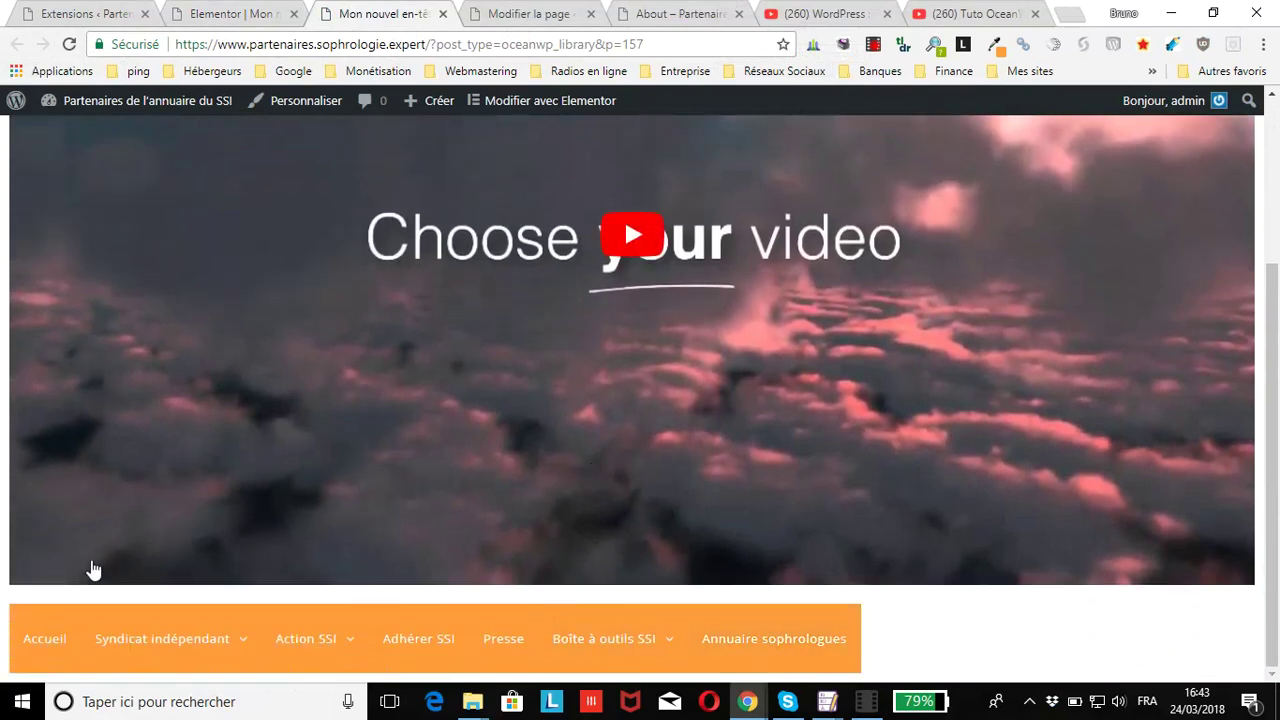
Step: Back in the Elementor editor, center the alignment of the Navigation widget
{"action": "left_click", "coordinate": [240, 14]}
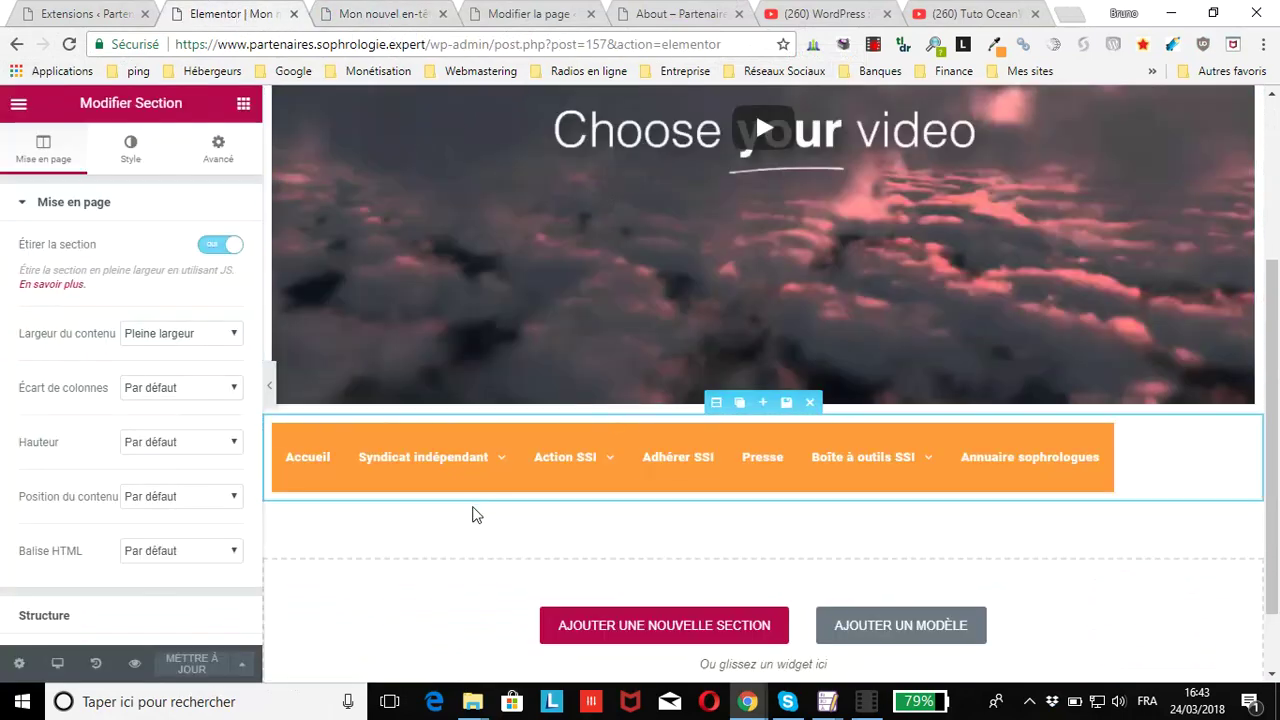
{"action": "mouse_move", "coordinate": [398, 450]}
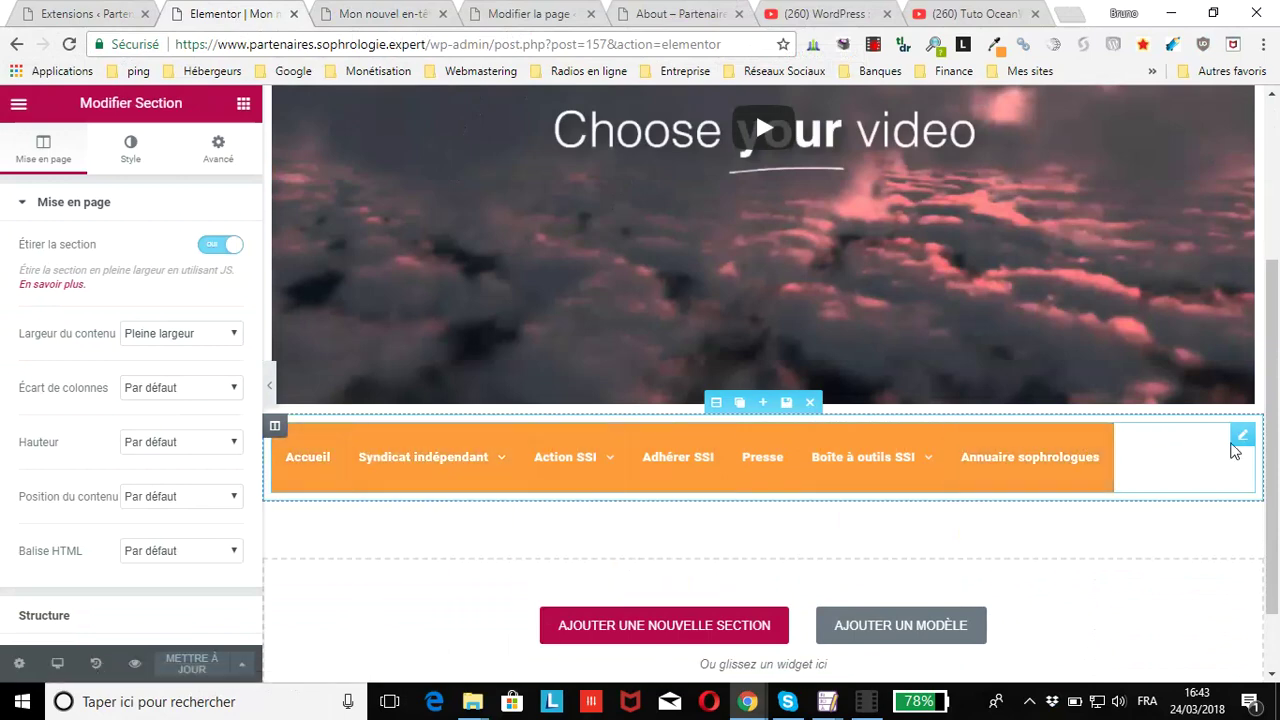
{"action": "left_click", "coordinate": [1240, 437]}
{"action": "left_click", "coordinate": [134, 273]}
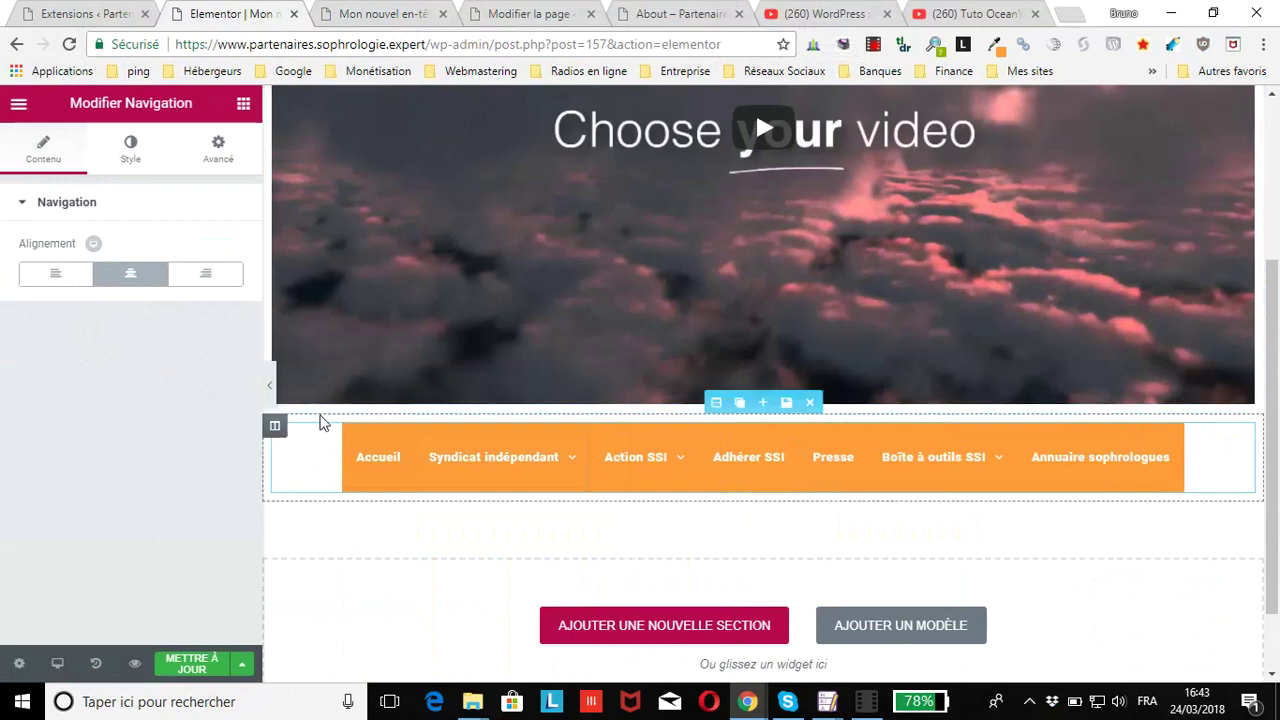
Step: Examine the navigation section's style, advanced and layout settings for options affecting the menu bar
{"action": "left_click", "coordinate": [719, 403]}
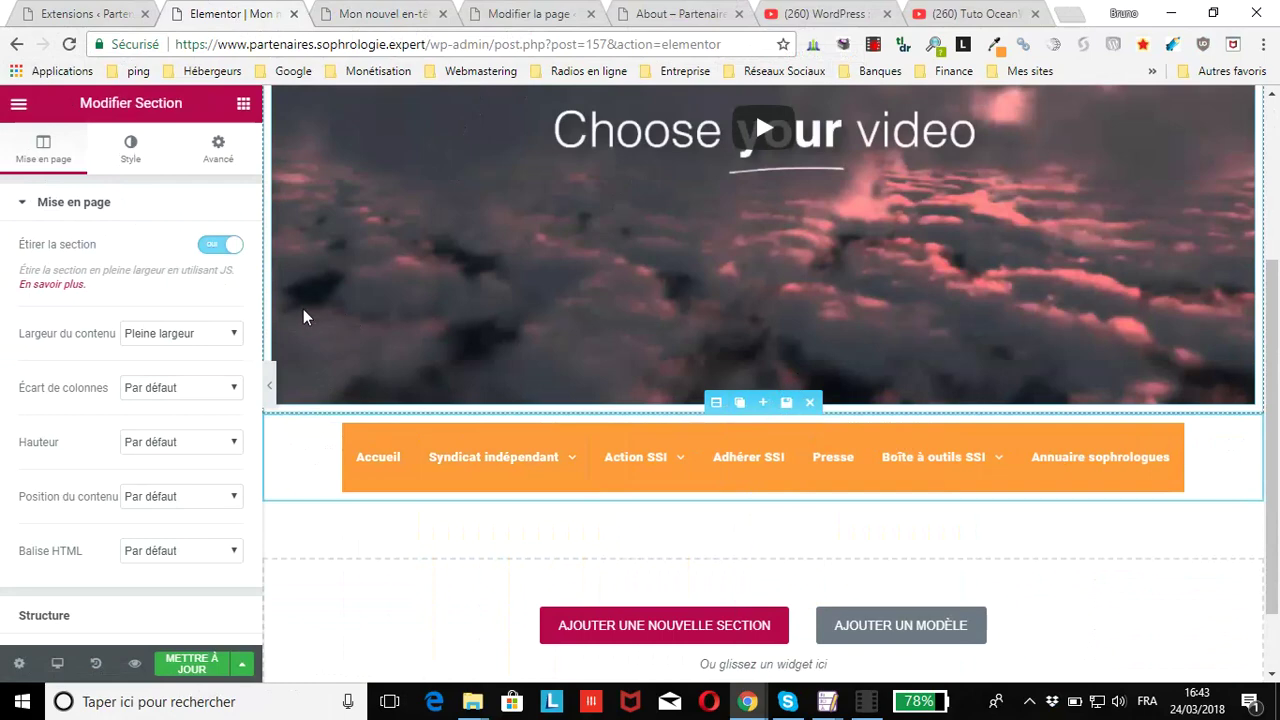
{"action": "left_click", "coordinate": [131, 150]}
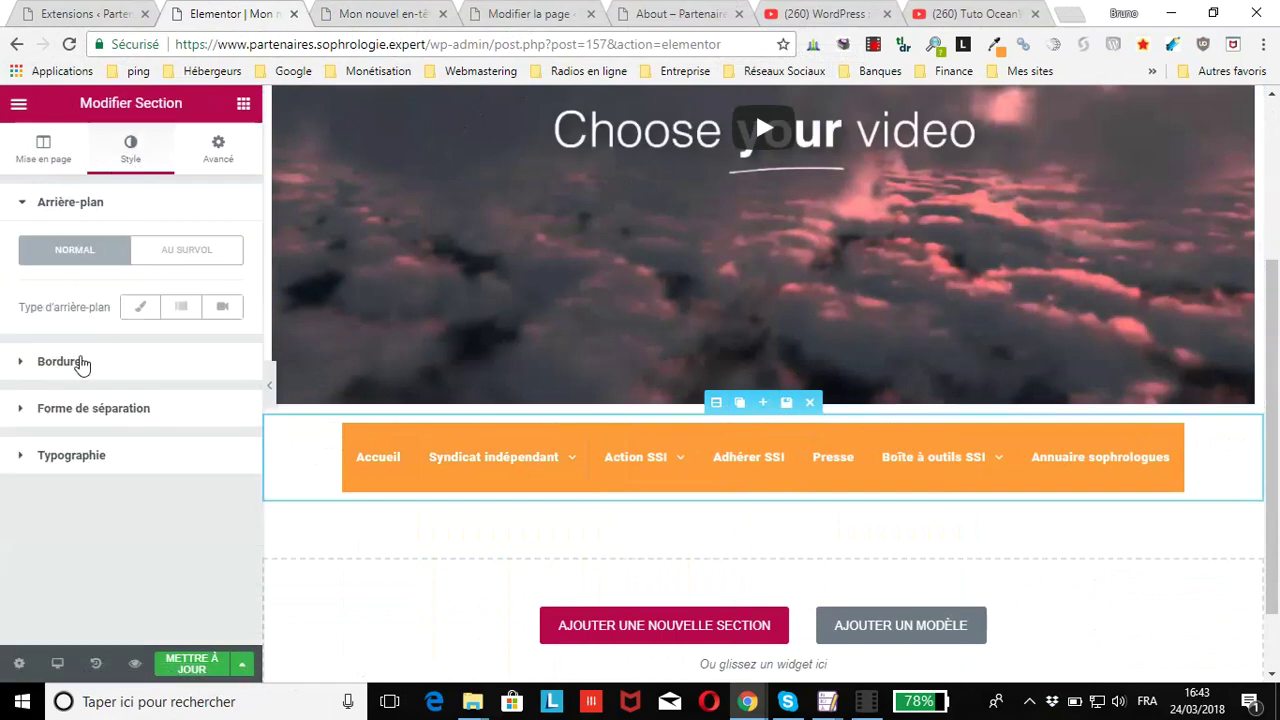
{"action": "left_click", "coordinate": [212, 147]}
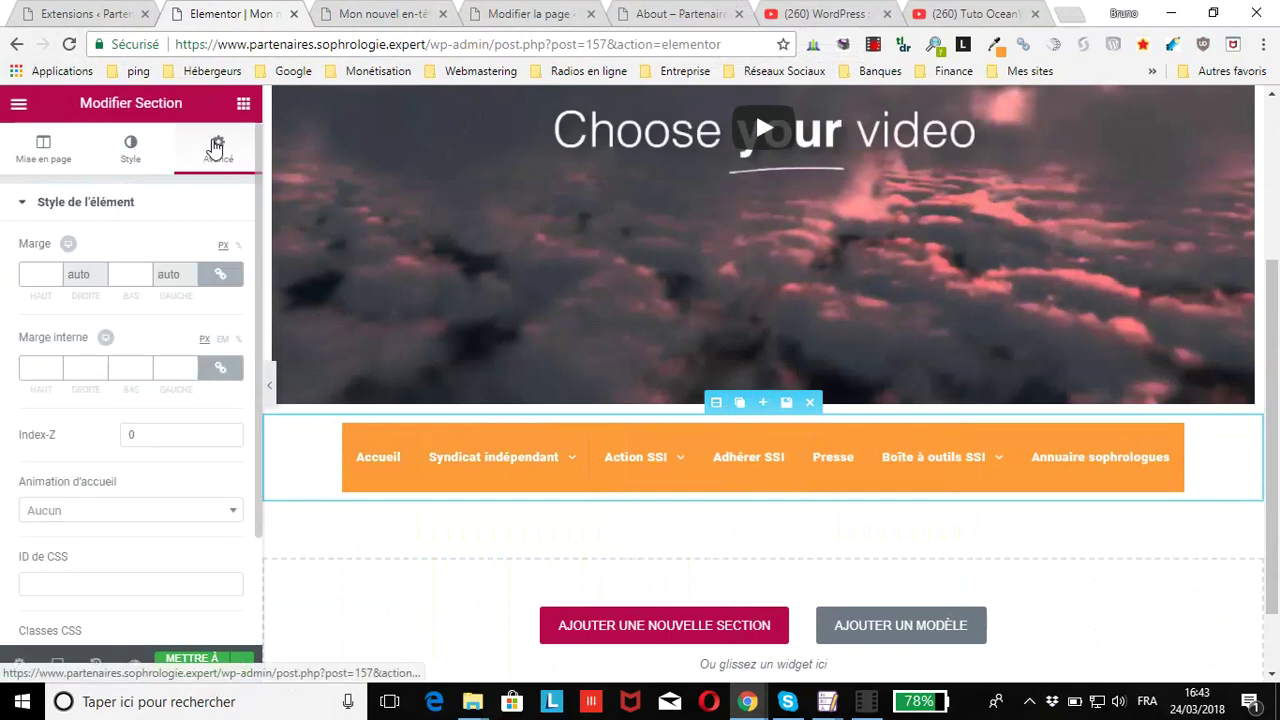
{"action": "scroll", "coordinate": [67, 266], "scroll_direction": "down", "scroll_amount": 2}
{"action": "scroll", "coordinate": [70, 283], "scroll_direction": "up", "scroll_amount": 2}
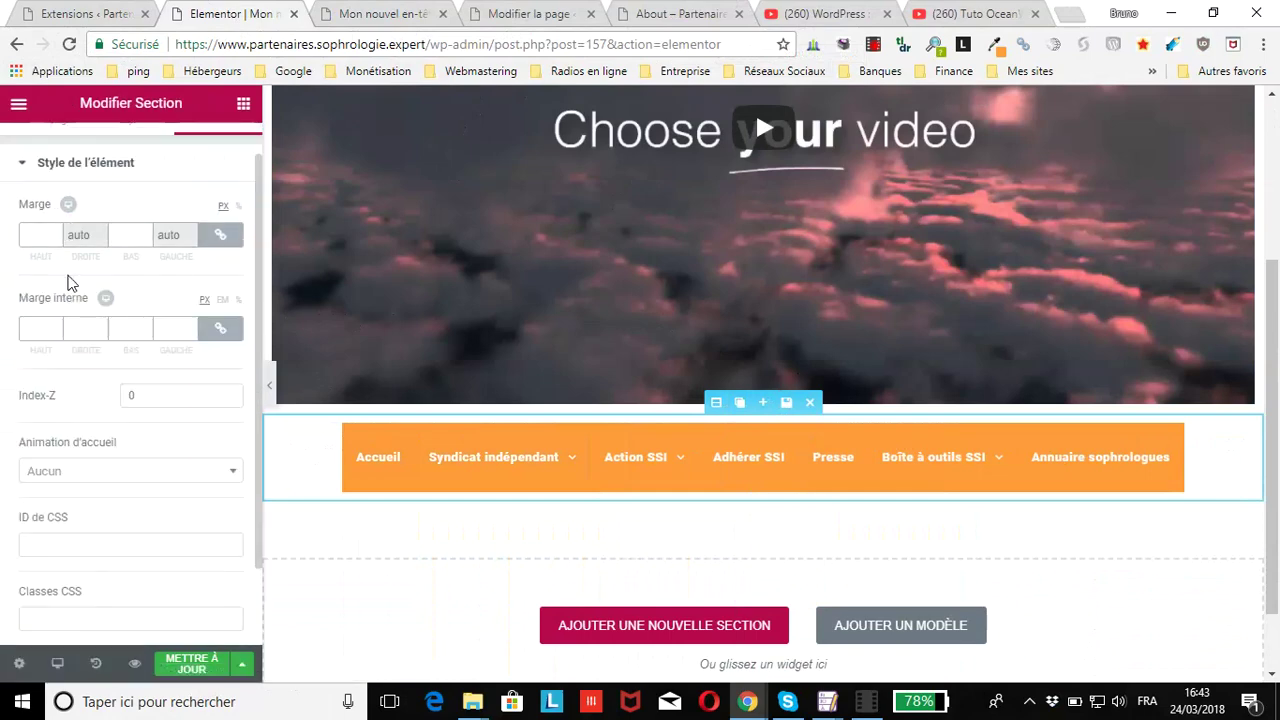
{"action": "left_click", "coordinate": [42, 145]}
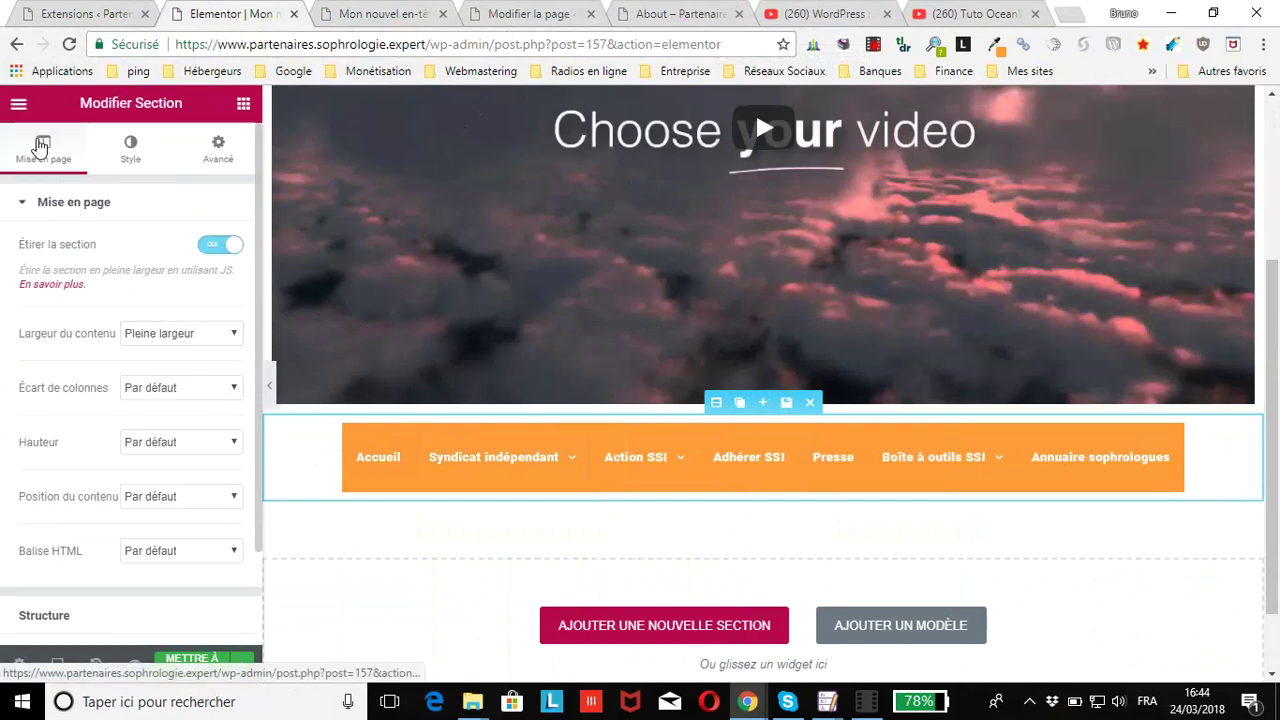
{"action": "scroll", "coordinate": [140, 335], "scroll_direction": "down", "scroll_amount": 2}
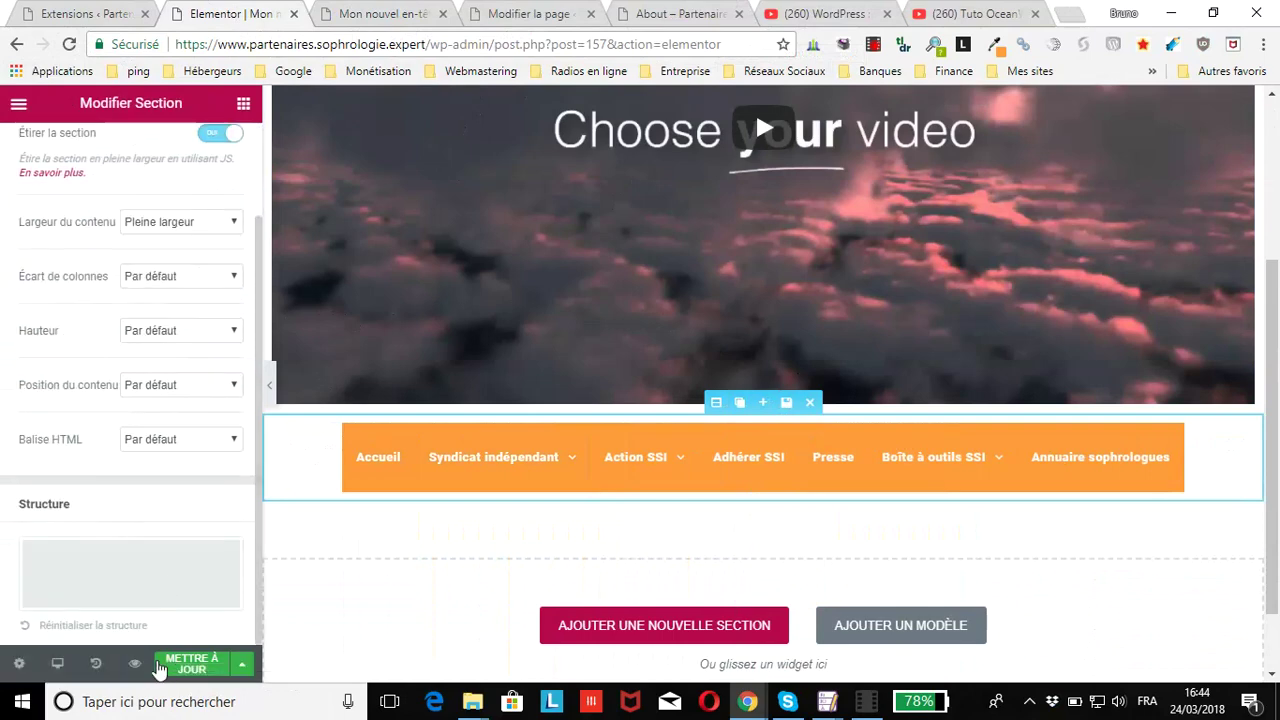
{"action": "scroll", "coordinate": [138, 585], "scroll_direction": "up", "scroll_amount": 2}
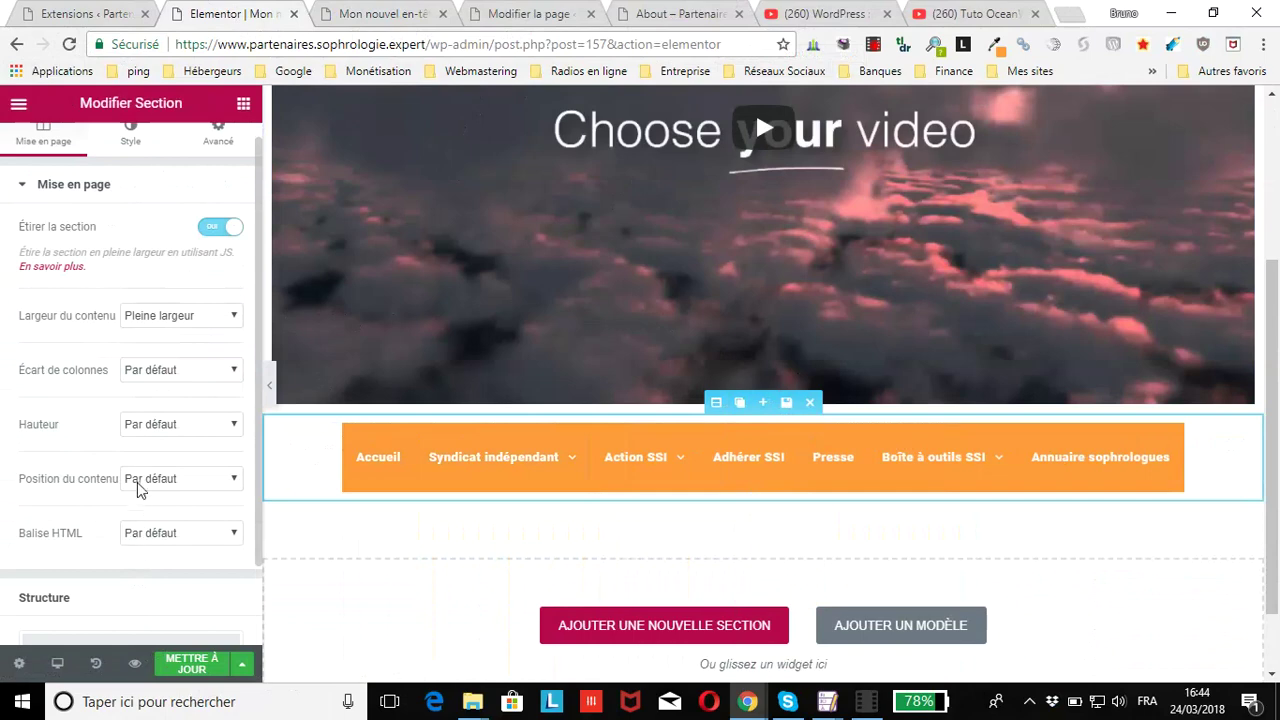
Step: Give the navigation section a Classique background type and copy the hex code #ff9c3b from the Eye Dropper extension
{"action": "scroll", "coordinate": [84, 248], "scroll_direction": "up", "scroll_amount": 1}
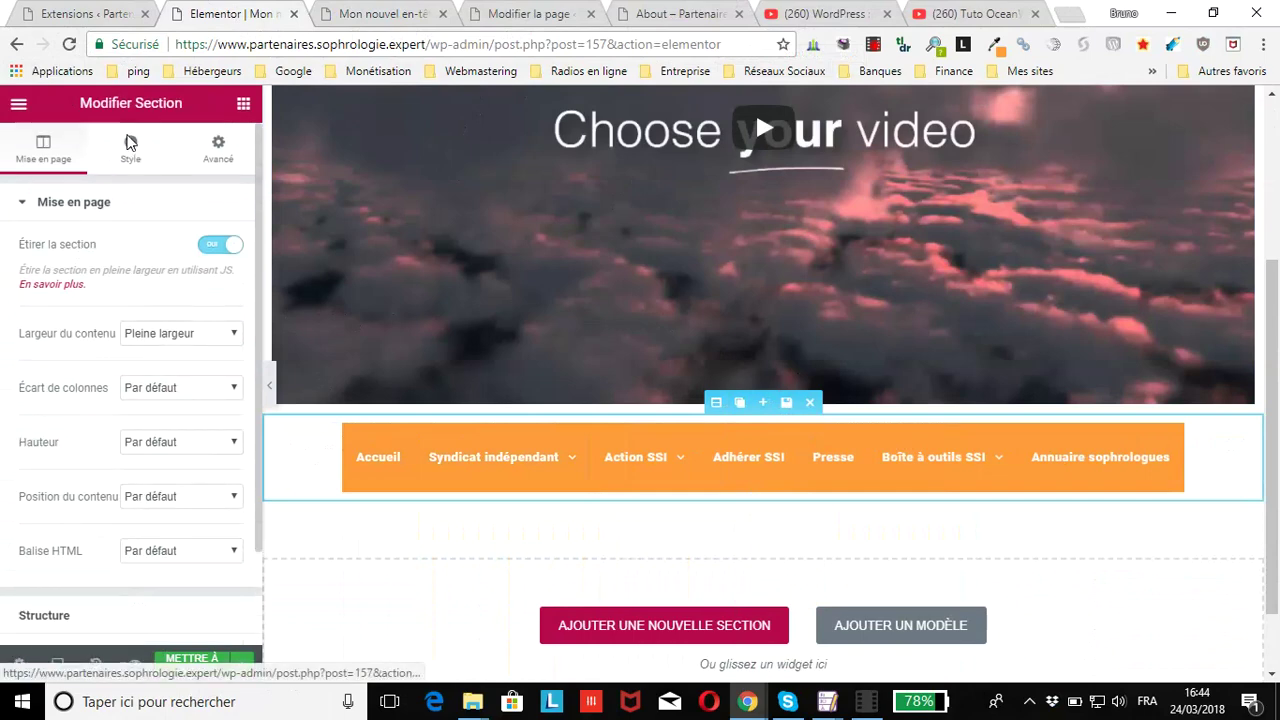
{"action": "left_click", "coordinate": [130, 150]}
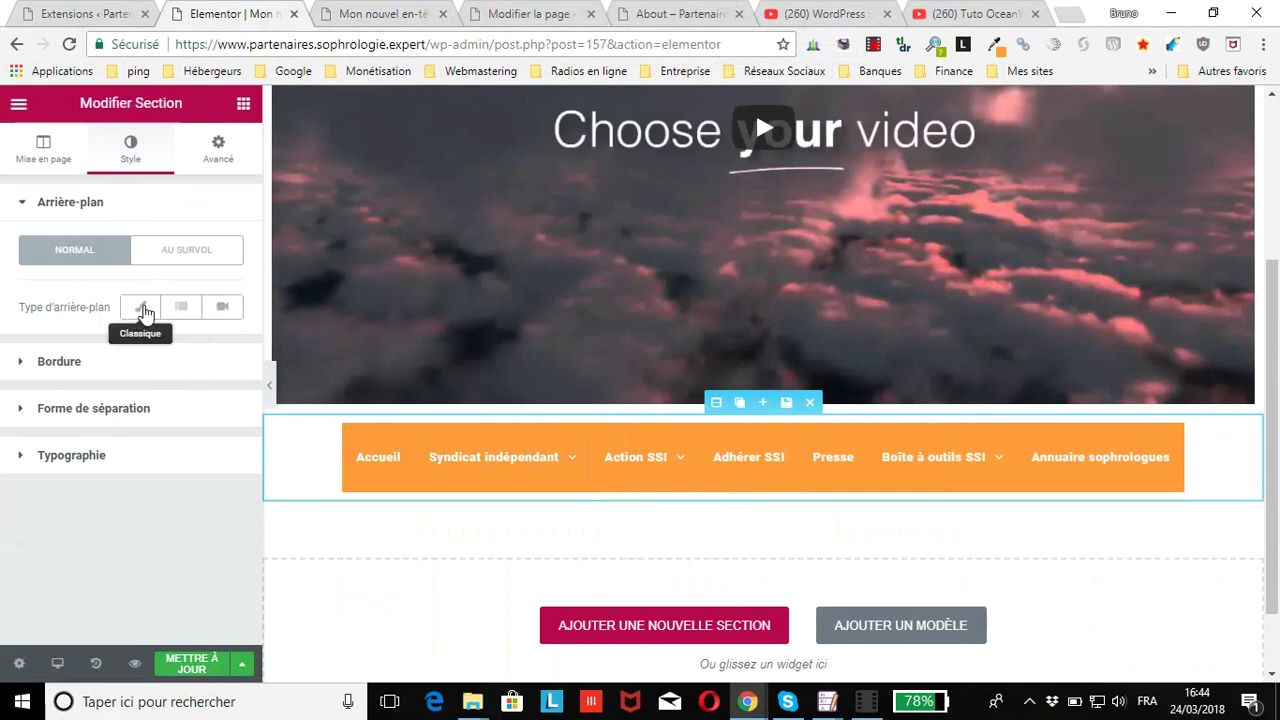
{"action": "left_click", "coordinate": [142, 311]}
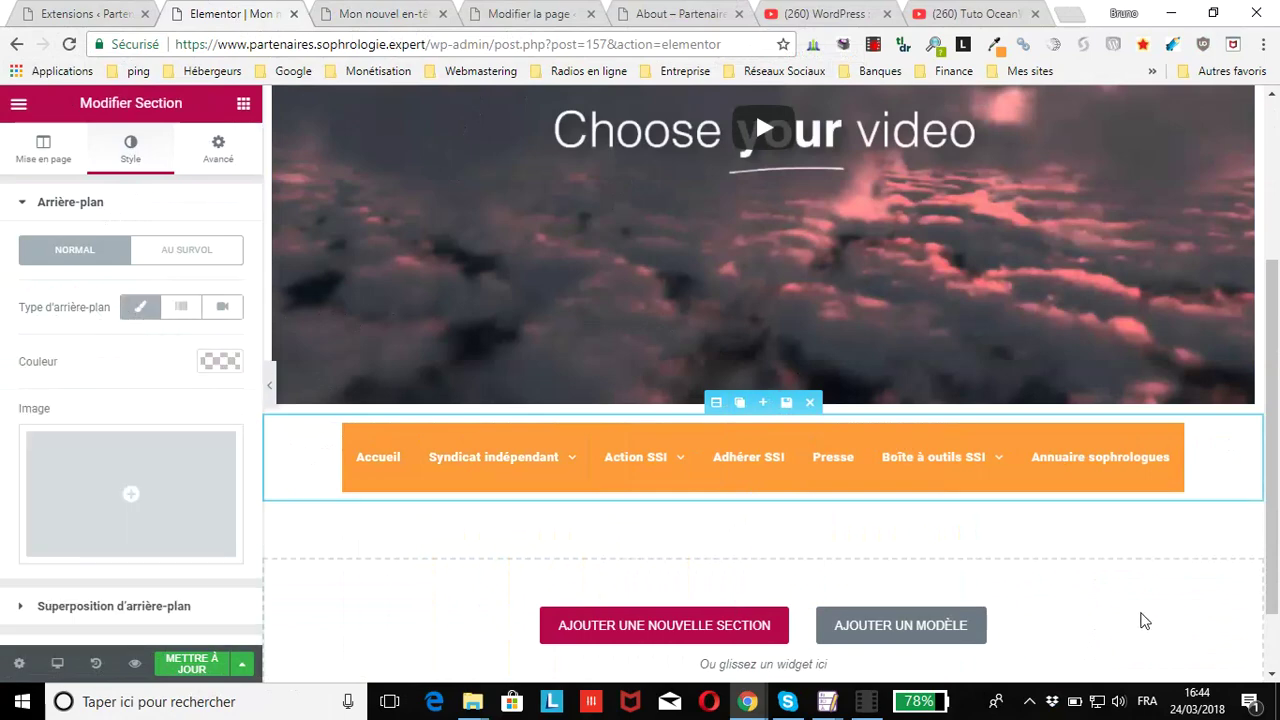
{"action": "left_click", "coordinate": [998, 48]}
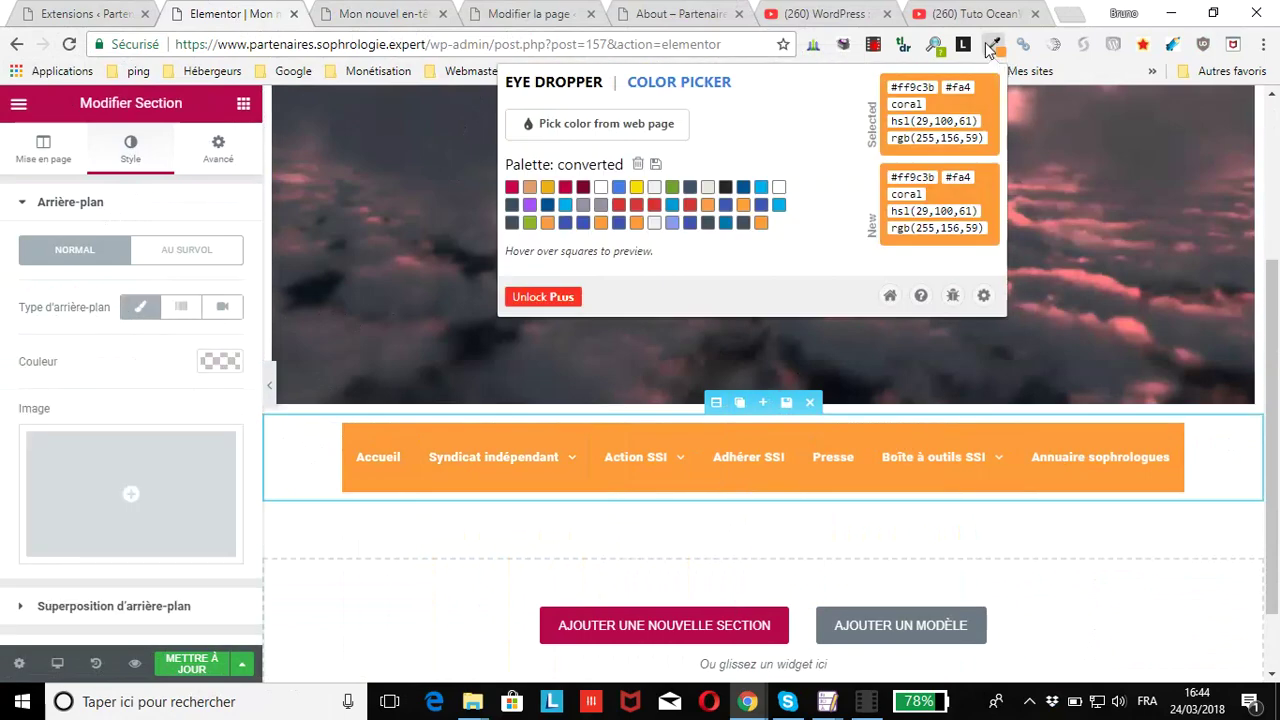
{"action": "left_click_drag", "start_coordinate": [938, 92], "coordinate": [882, 96]}
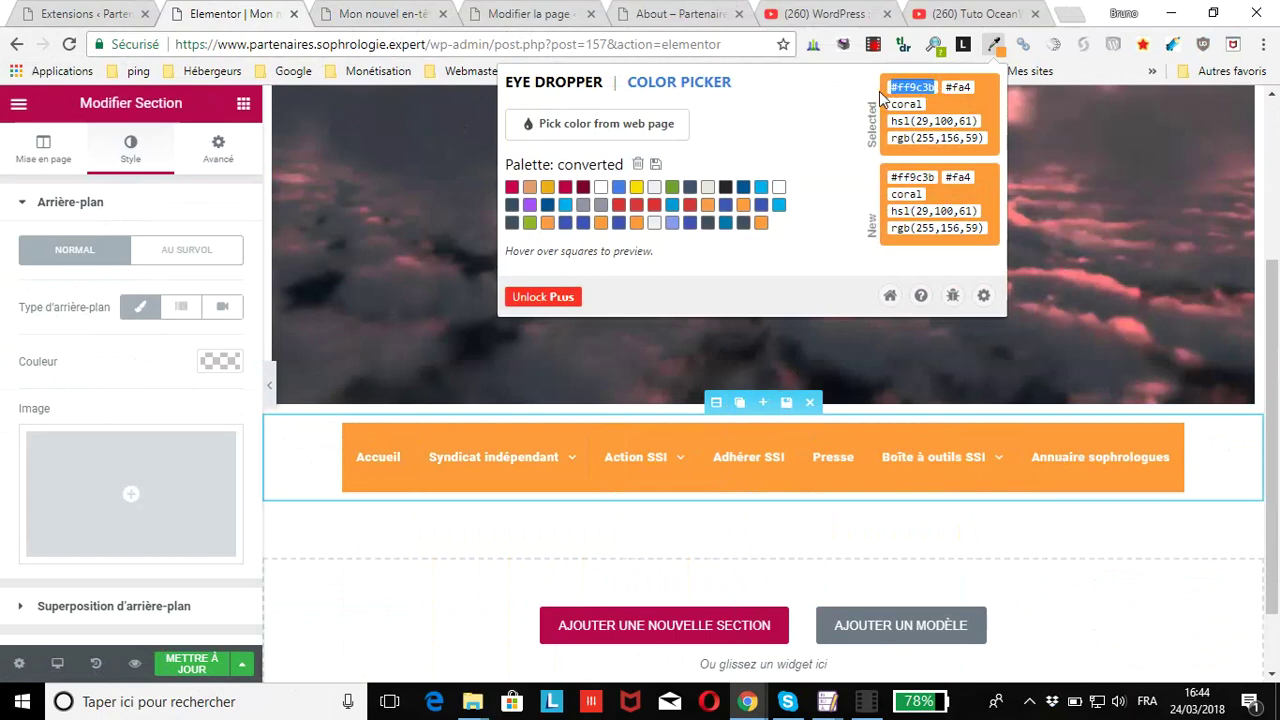
{"action": "right_click", "coordinate": [905, 92]}
{"action": "left_click", "coordinate": [930, 106]}
Step: Set the navigation section's background color to #ff9c3b and update the template
{"action": "left_click", "coordinate": [222, 365]}
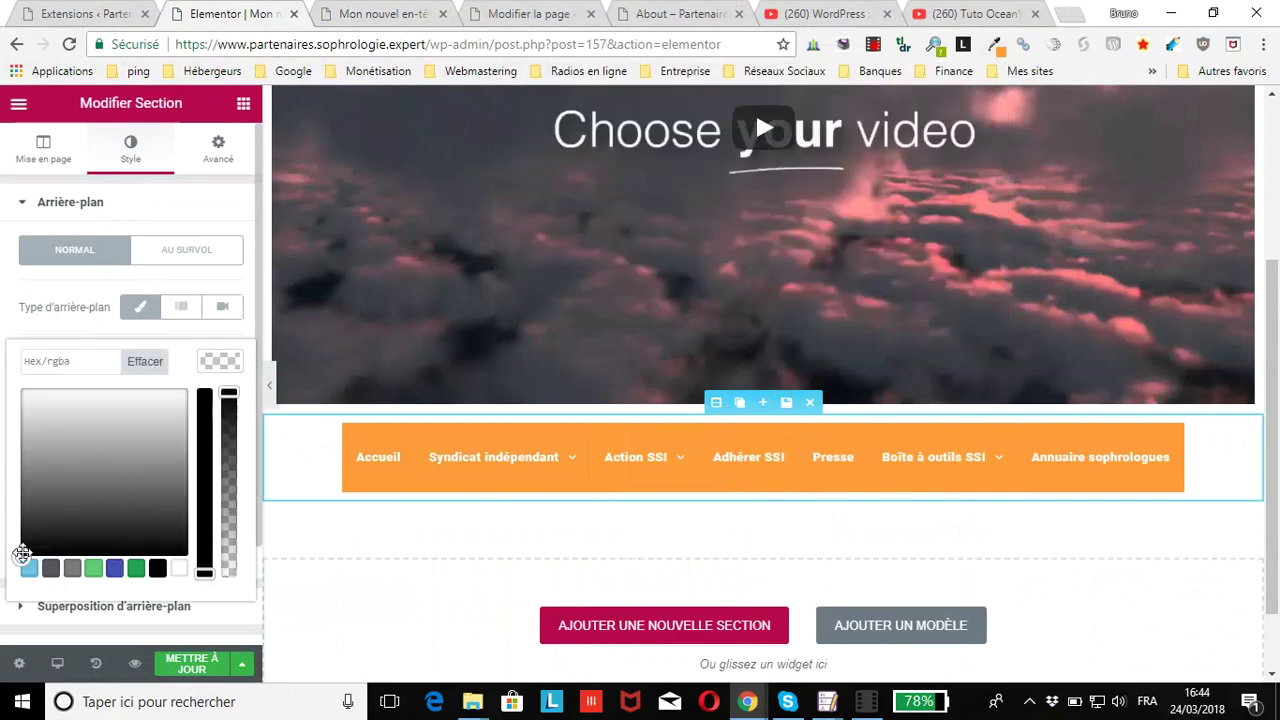
{"action": "left_click_drag", "start_coordinate": [21, 554], "coordinate": [114, 479]}
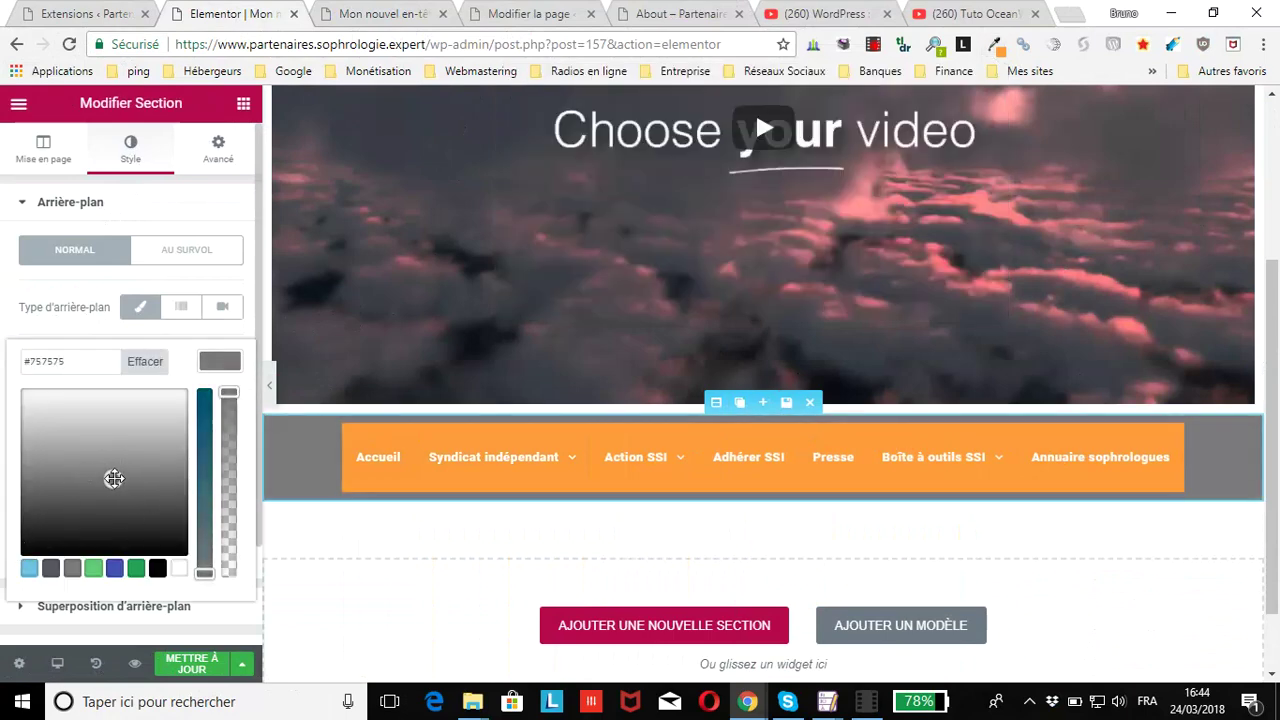
{"action": "left_click_drag", "start_coordinate": [64, 361], "coordinate": [2, 368]}
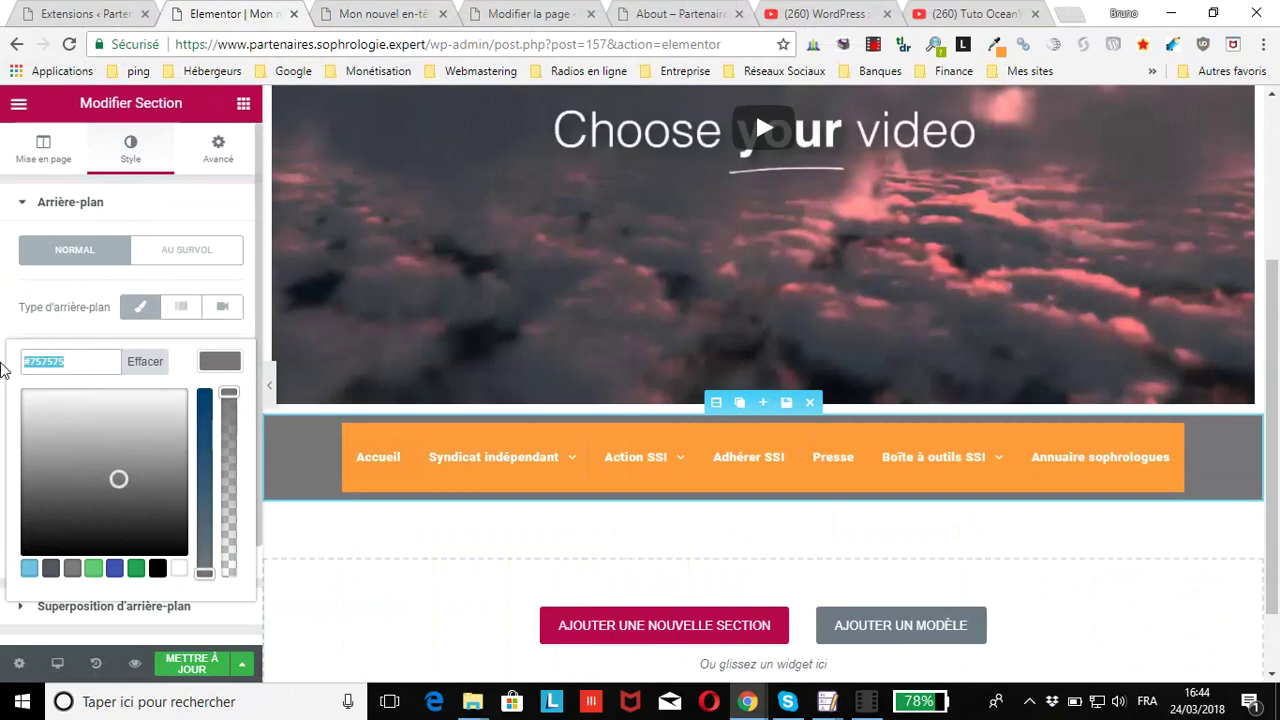
{"action": "key", "text": "ctrl+v"}
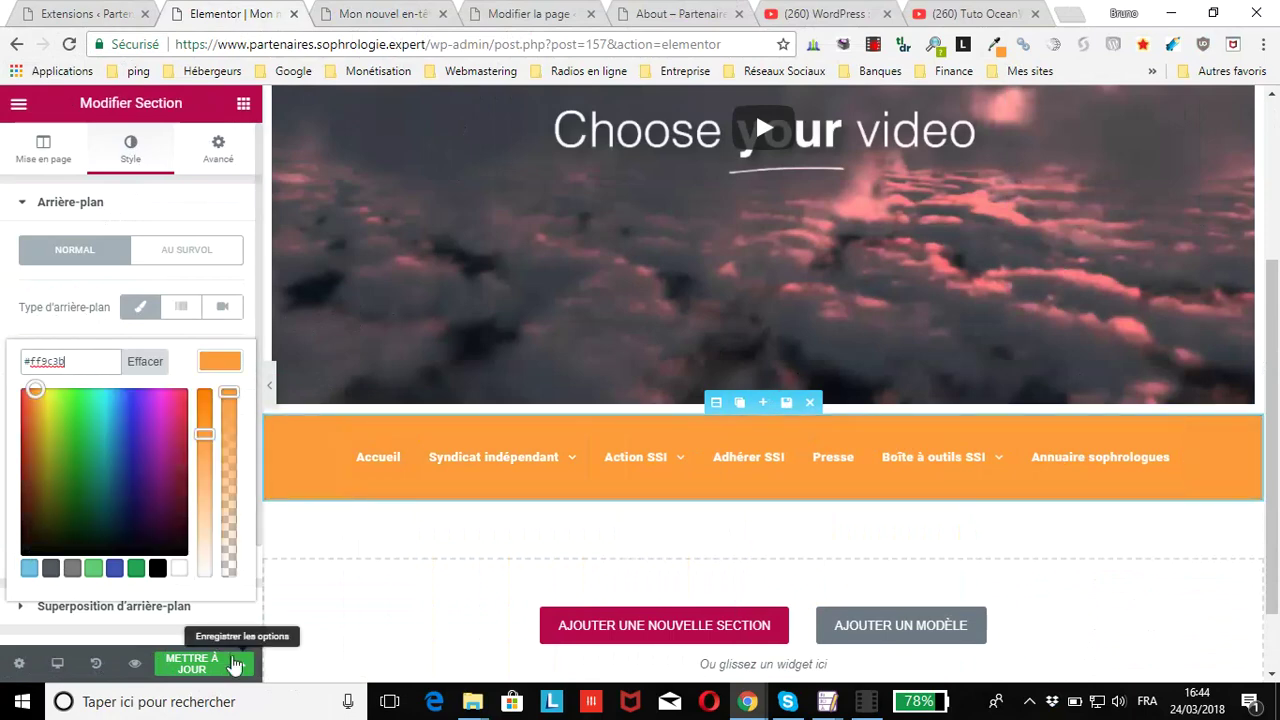
{"action": "left_click", "coordinate": [192, 664]}
Step: Reload the live template page and check the video and the full-width menu bar below it
{"action": "left_click", "coordinate": [372, 14]}
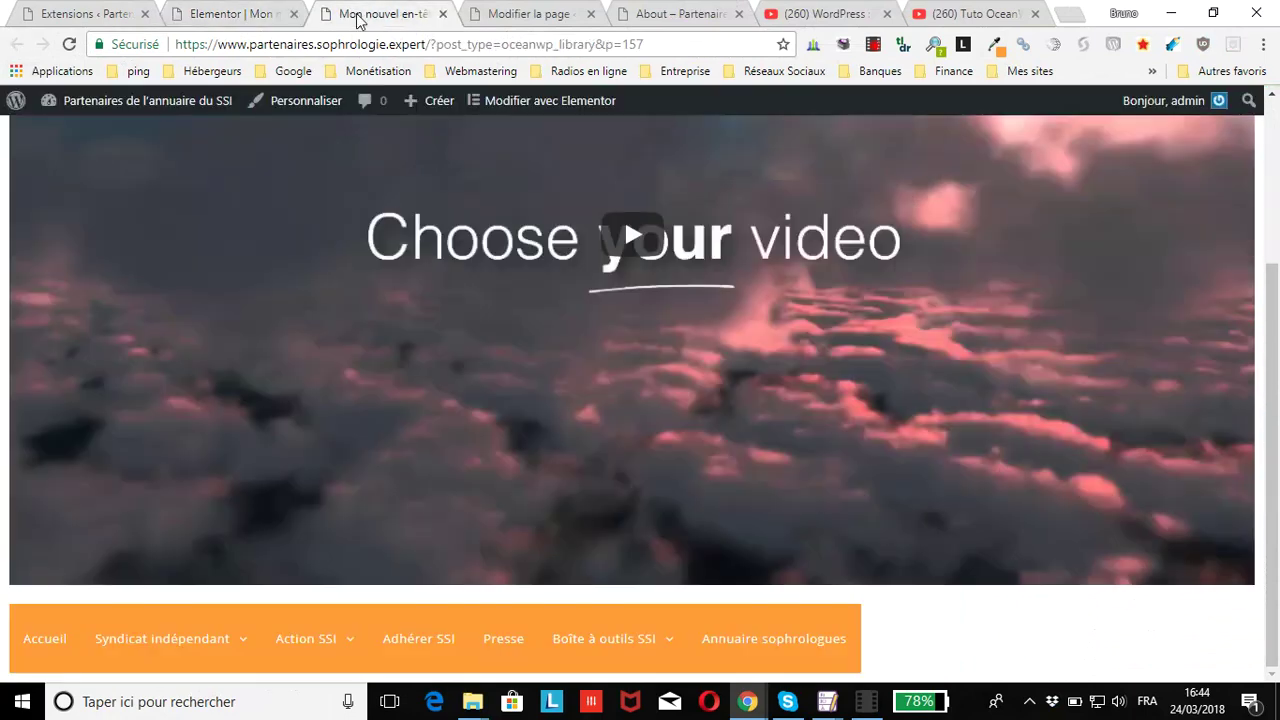
{"action": "left_click", "coordinate": [68, 45]}
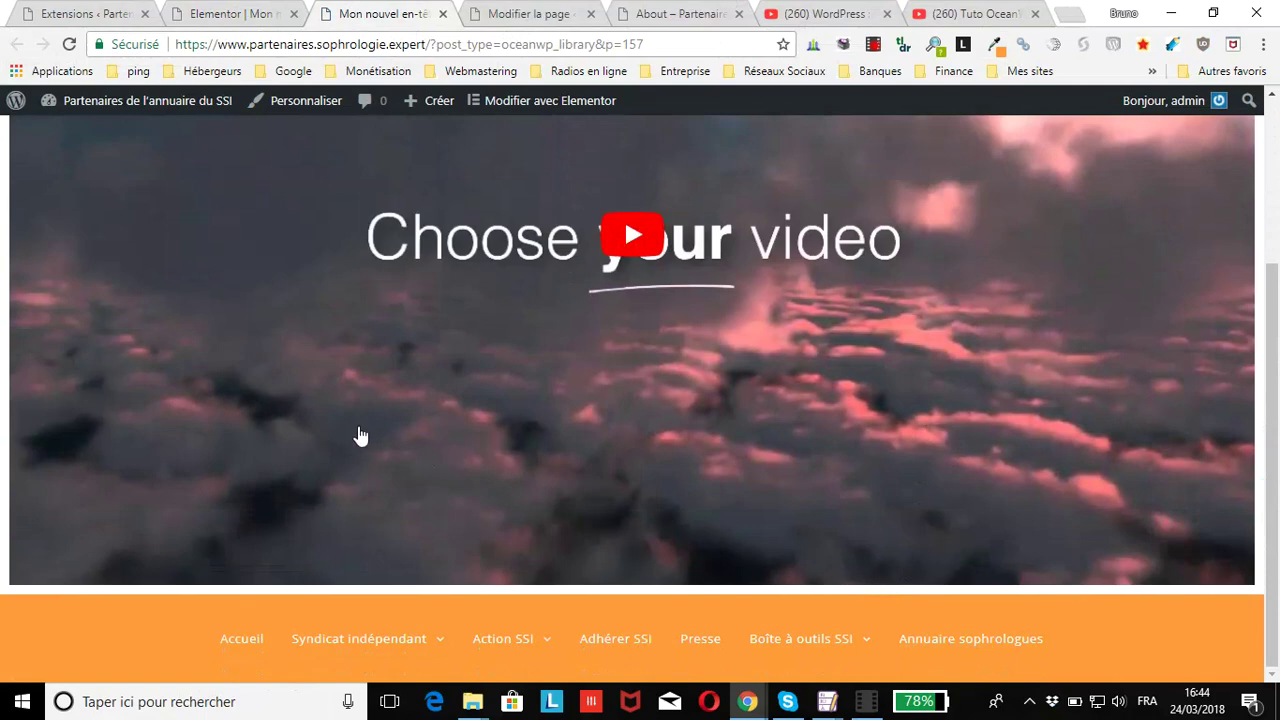
{"action": "scroll", "coordinate": [848, 298], "scroll_direction": "up", "scroll_amount": 3}
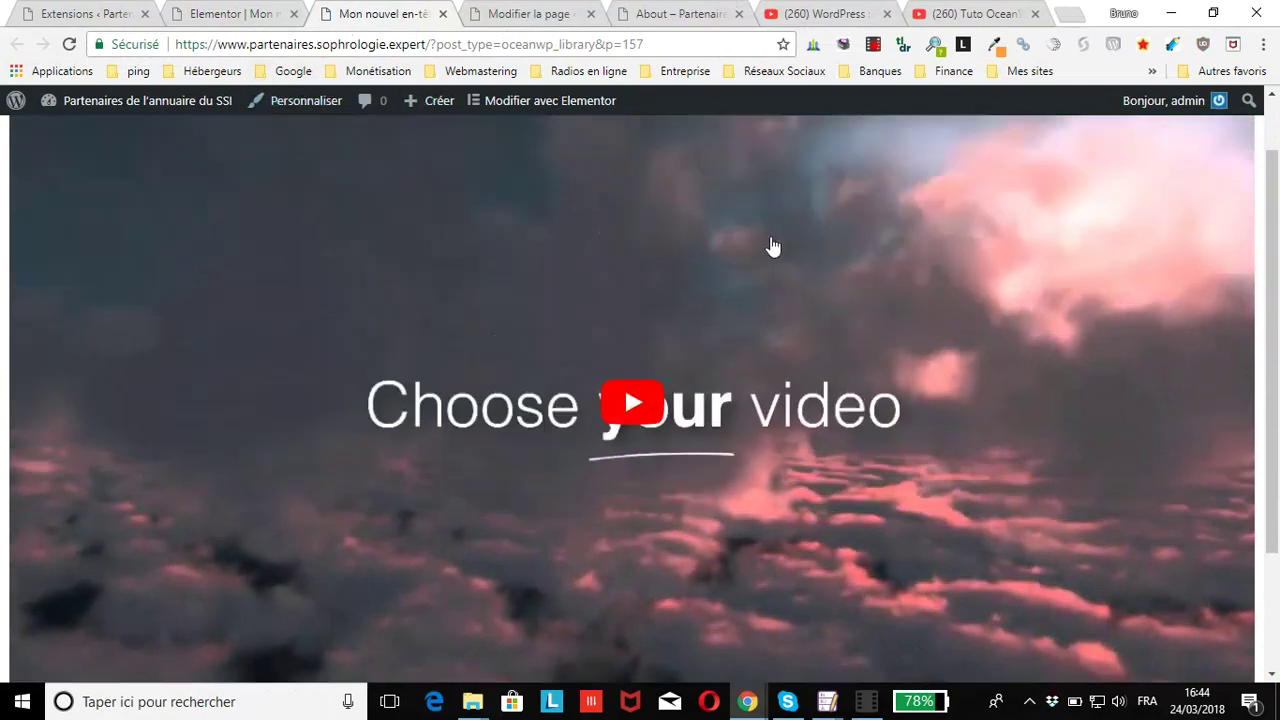
{"action": "scroll", "coordinate": [287, 280], "scroll_direction": "down", "scroll_amount": 3}
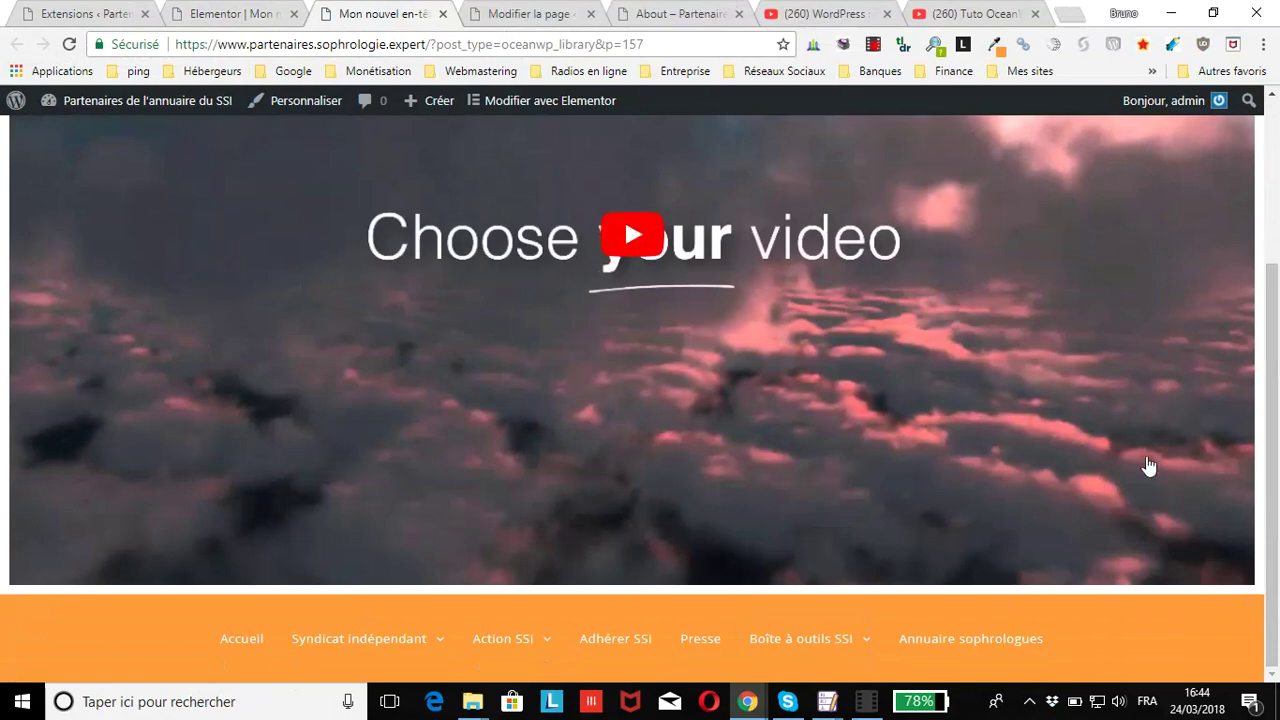
{"action": "scroll", "coordinate": [1146, 468], "scroll_direction": "up", "scroll_amount": 3}
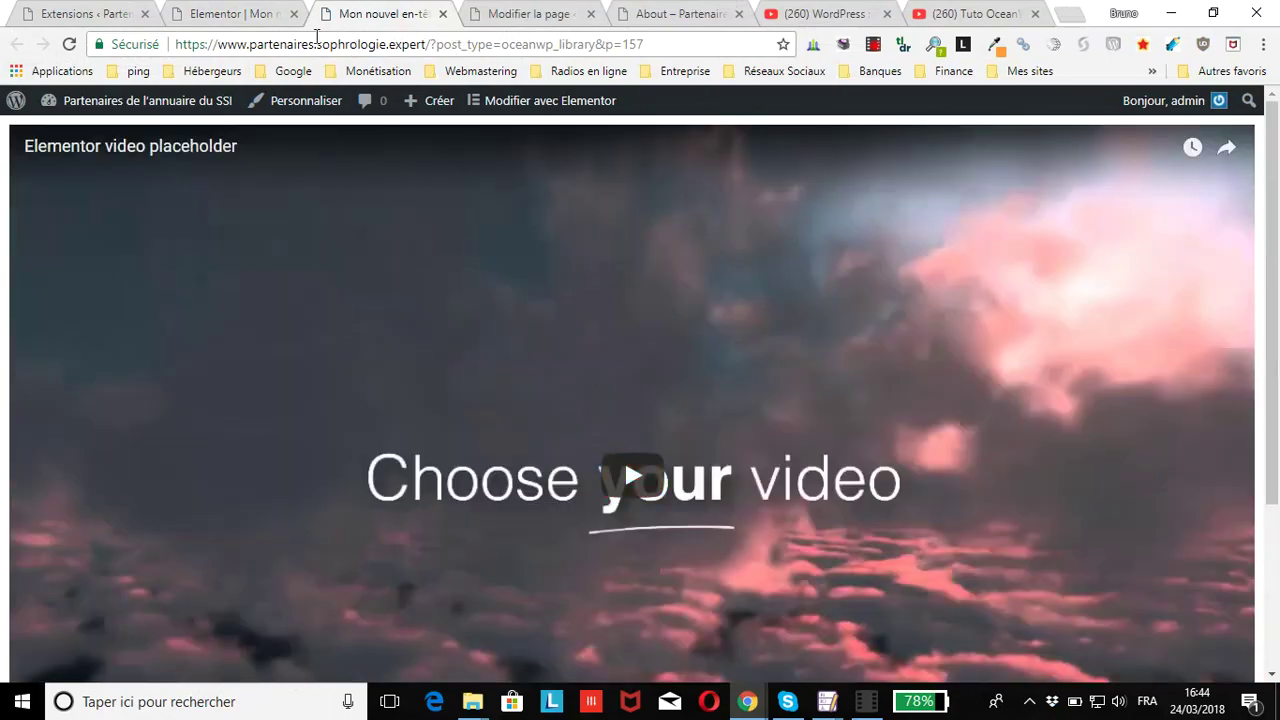
Step: Exit the Elementor editor to the WordPress dashboard and review the template's edit page down to its OceanWP Réglages
{"action": "left_click", "coordinate": [238, 16]}
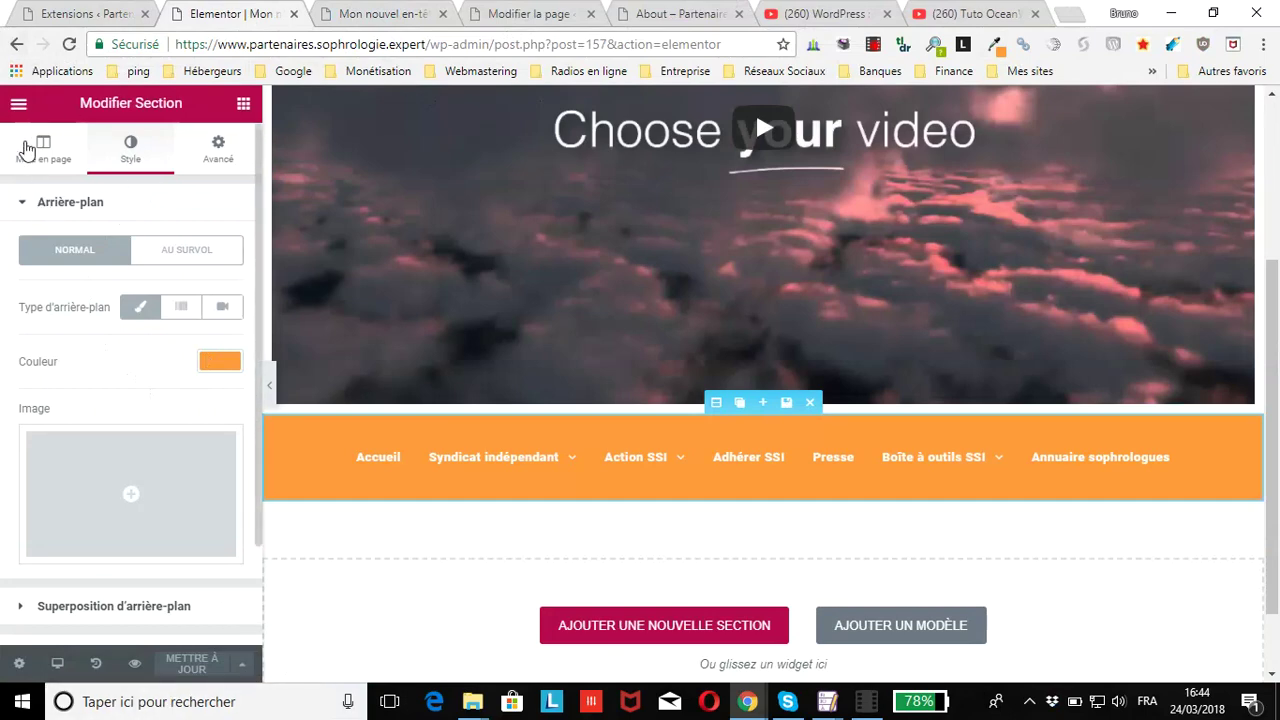
{"action": "left_click", "coordinate": [18, 104]}
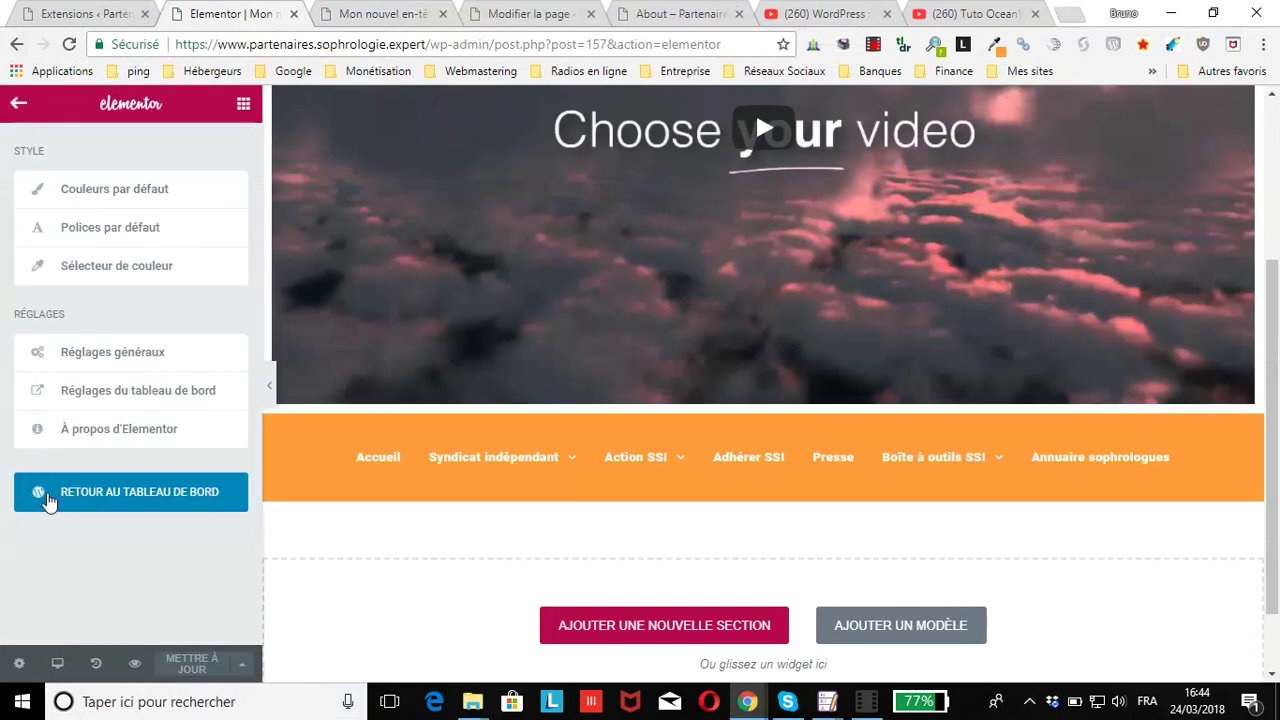
{"action": "left_click", "coordinate": [115, 492]}
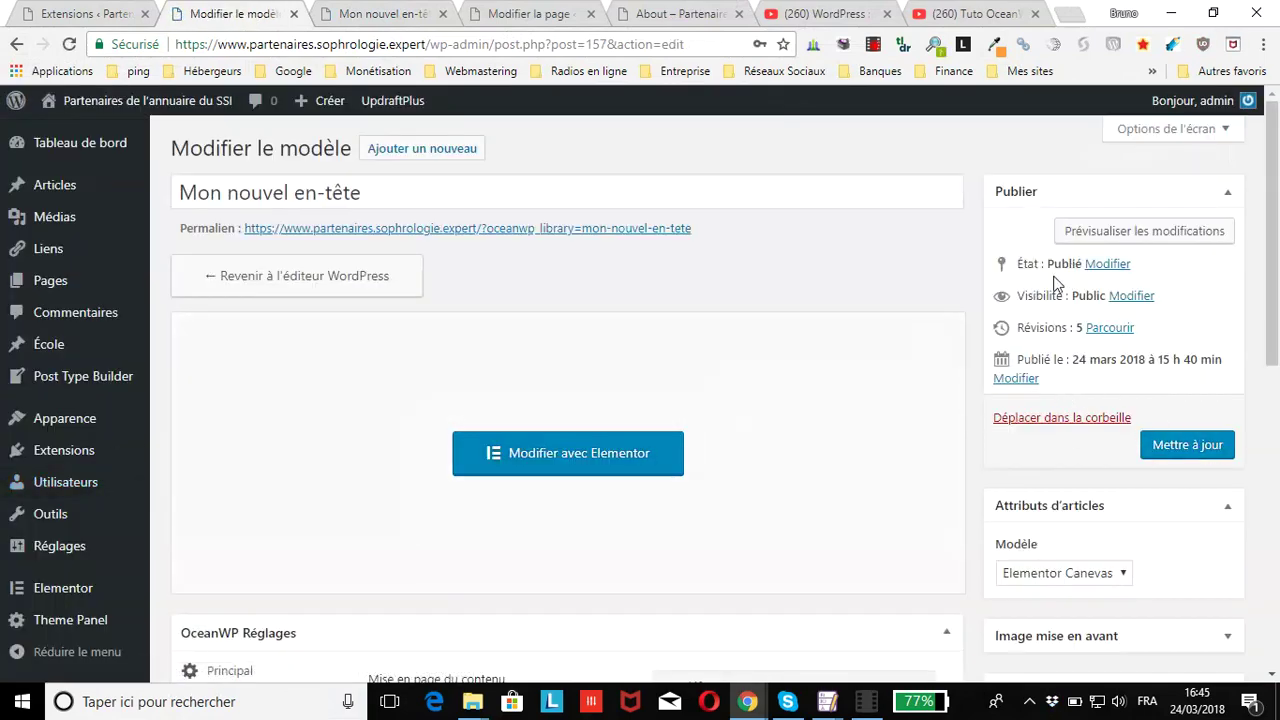
{"action": "scroll", "coordinate": [1003, 482], "scroll_direction": "down", "scroll_amount": 3}
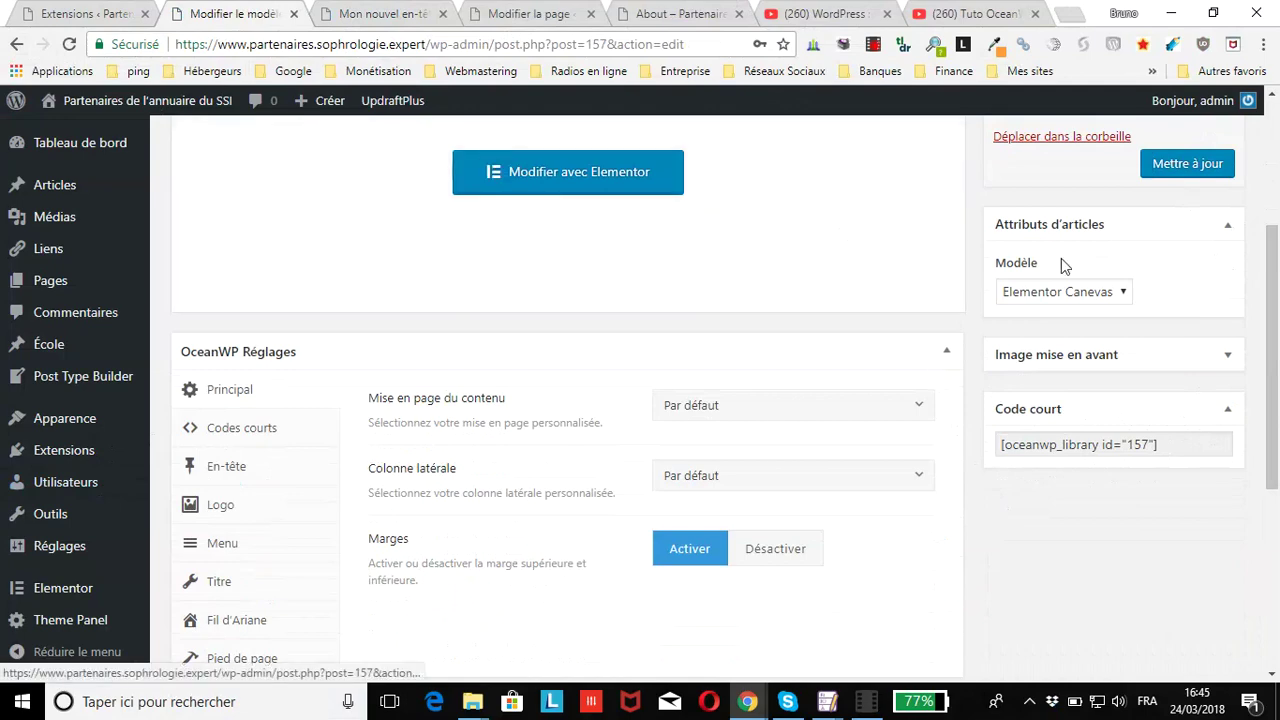
{"action": "scroll", "coordinate": [1123, 323], "scroll_direction": "up", "scroll_amount": 3}
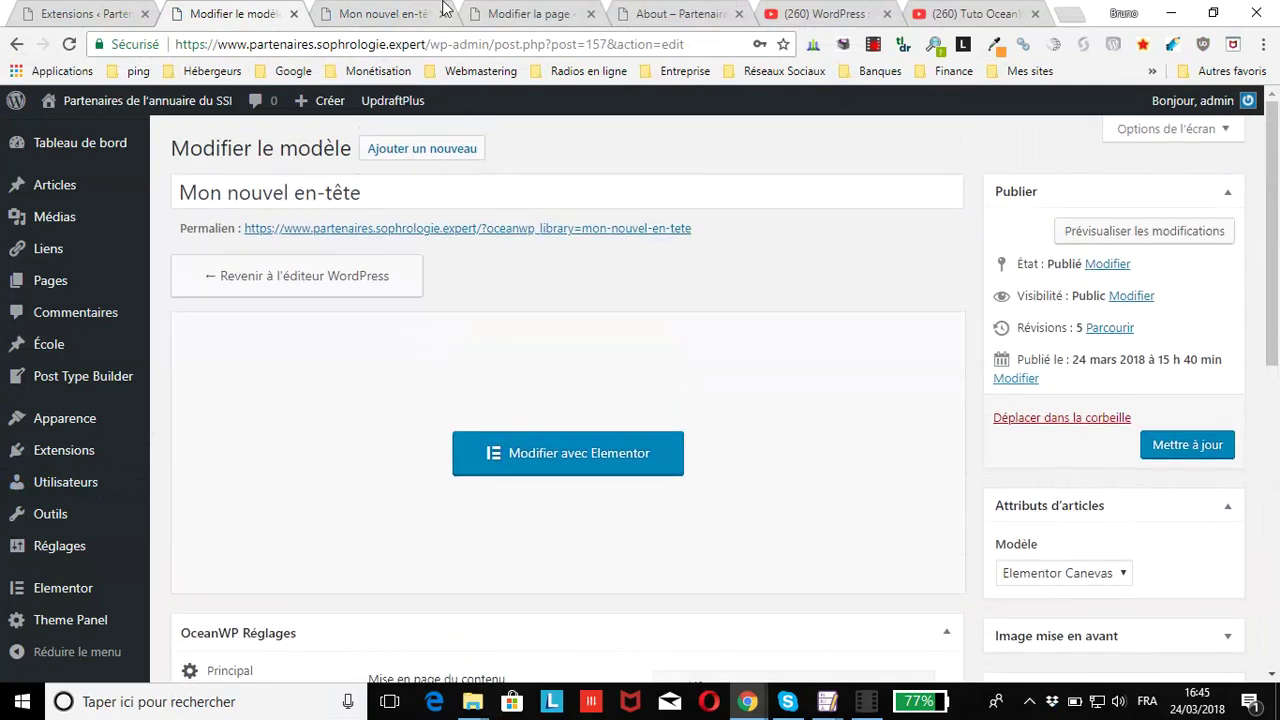
Step: Reload the live About page and examine its header and content
{"action": "left_click", "coordinate": [382, 14]}
{"action": "left_click", "coordinate": [510, 14]}
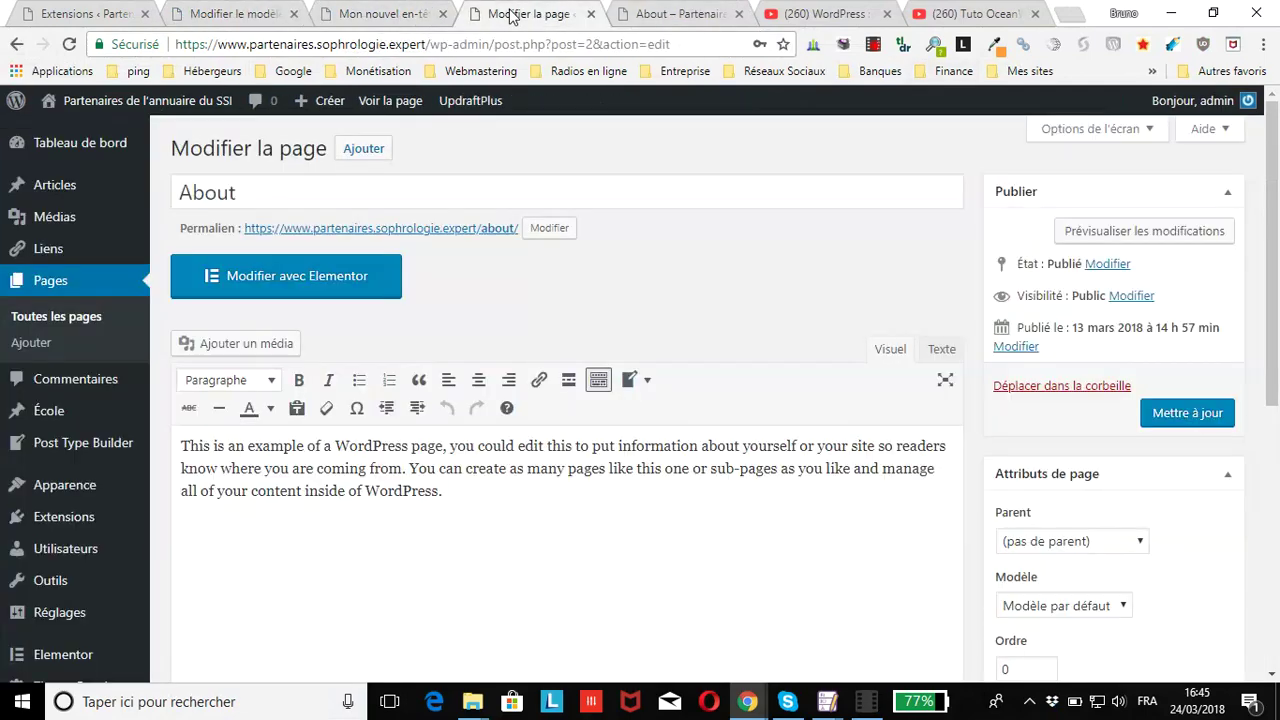
{"action": "left_click", "coordinate": [668, 14]}
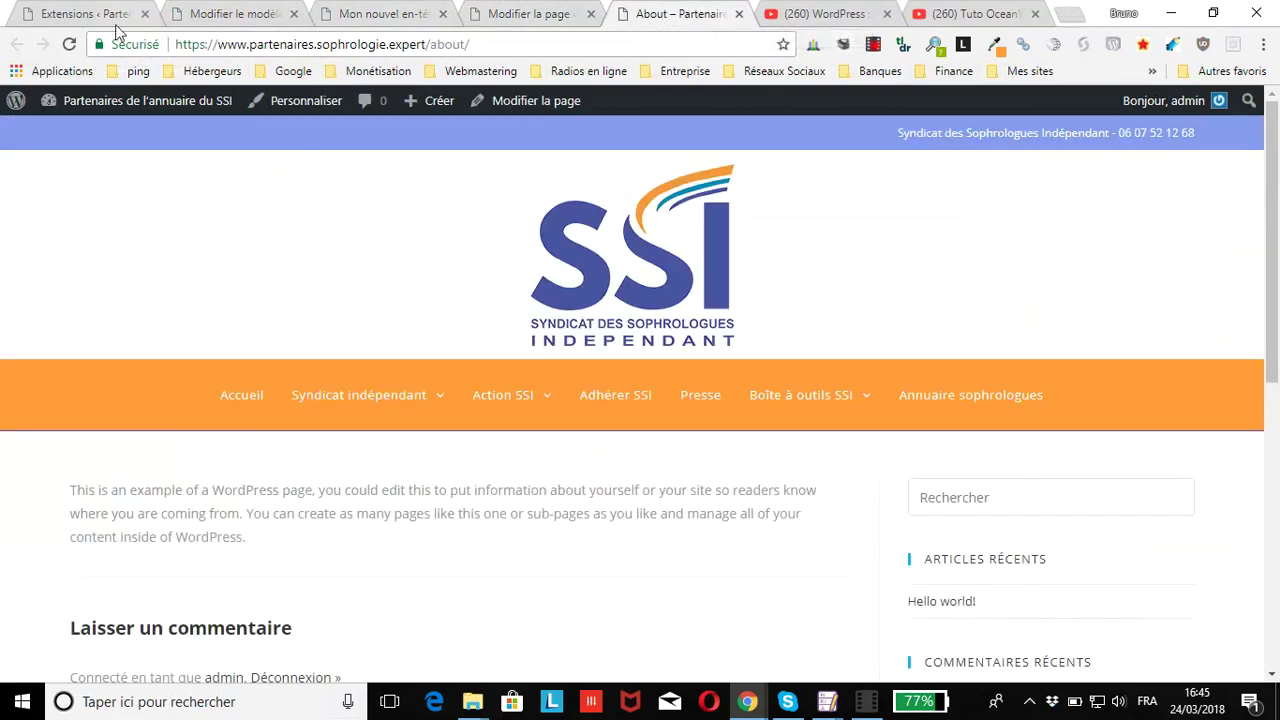
{"action": "left_click", "coordinate": [69, 44]}
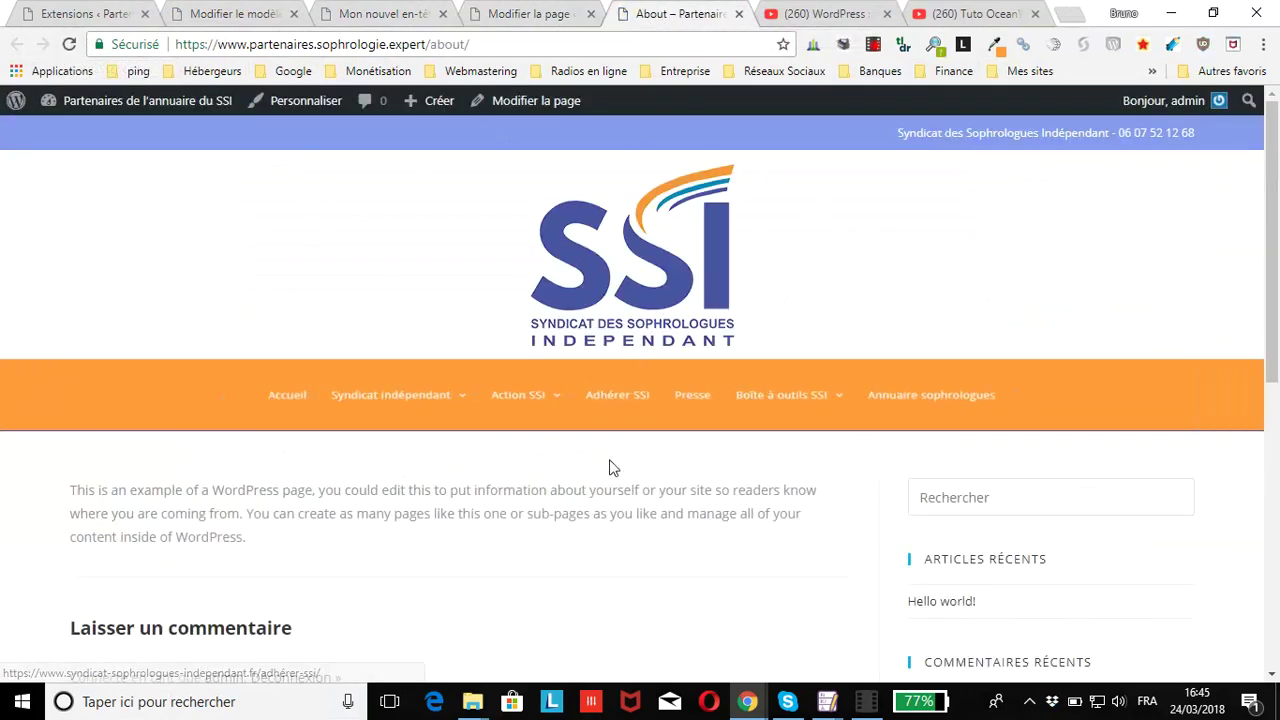
{"action": "scroll", "coordinate": [609, 466], "scroll_direction": "down", "scroll_amount": 3}
{"action": "scroll", "coordinate": [631, 480], "scroll_direction": "up", "scroll_amount": 3}
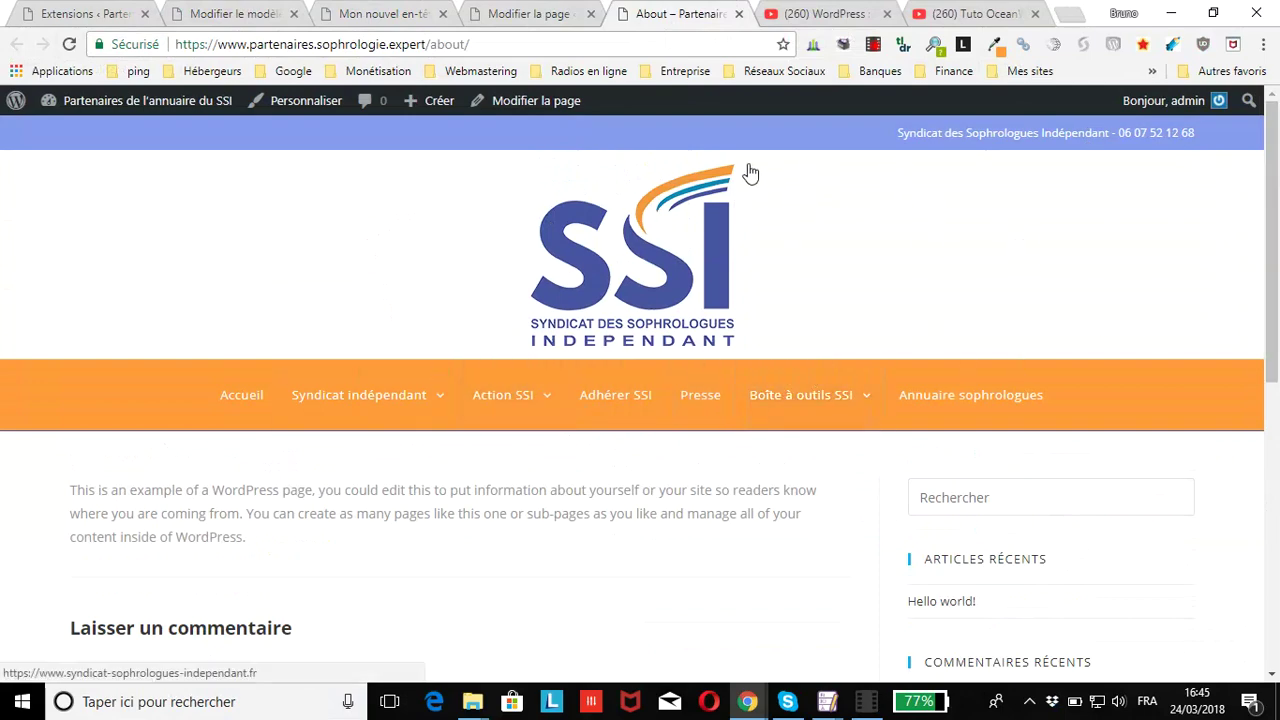
Step: In the About page's OceanWP header settings, set the header style to En-tête personnalisé
{"action": "left_click", "coordinate": [506, 16]}
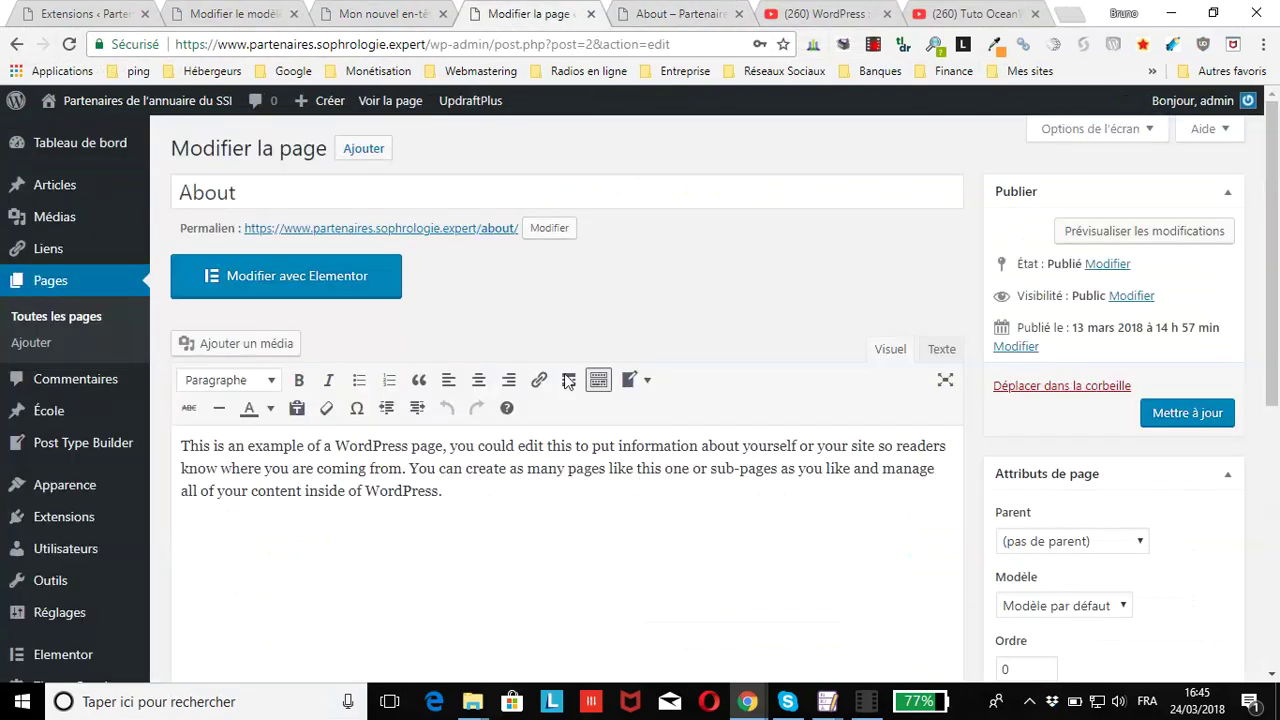
{"action": "scroll", "coordinate": [585, 455], "scroll_direction": "down", "scroll_amount": 5}
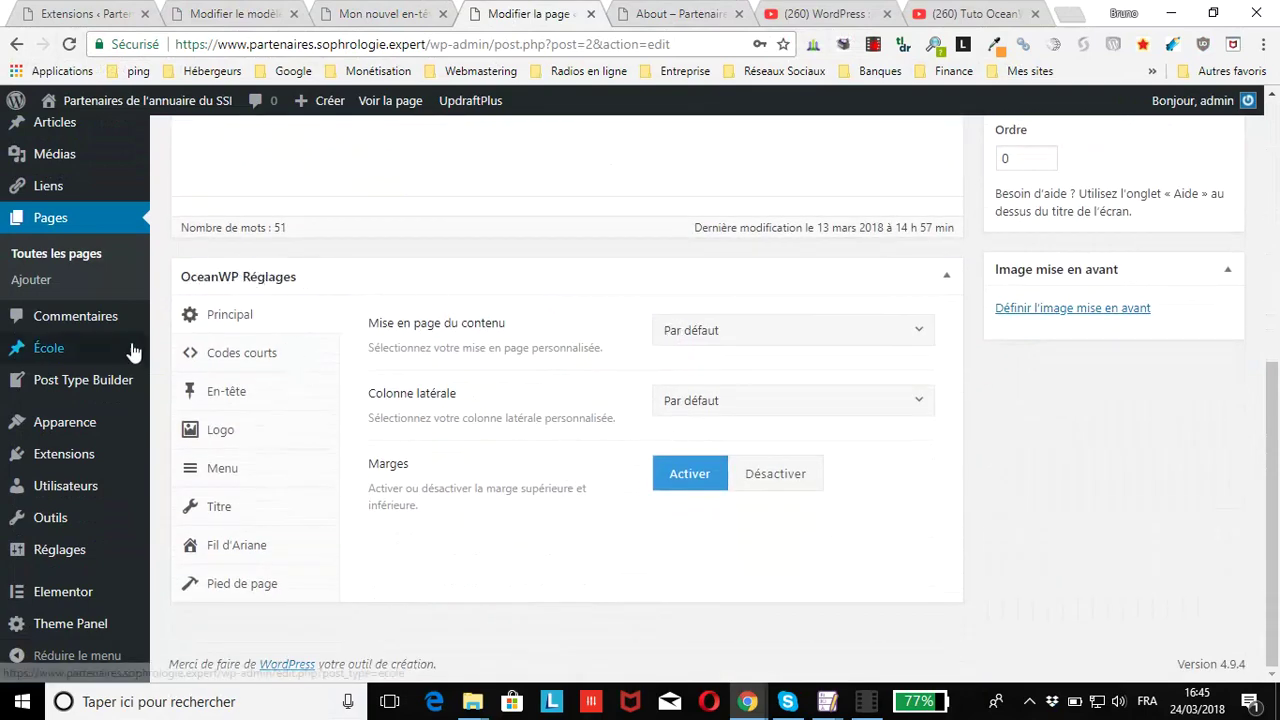
{"action": "left_click", "coordinate": [230, 395]}
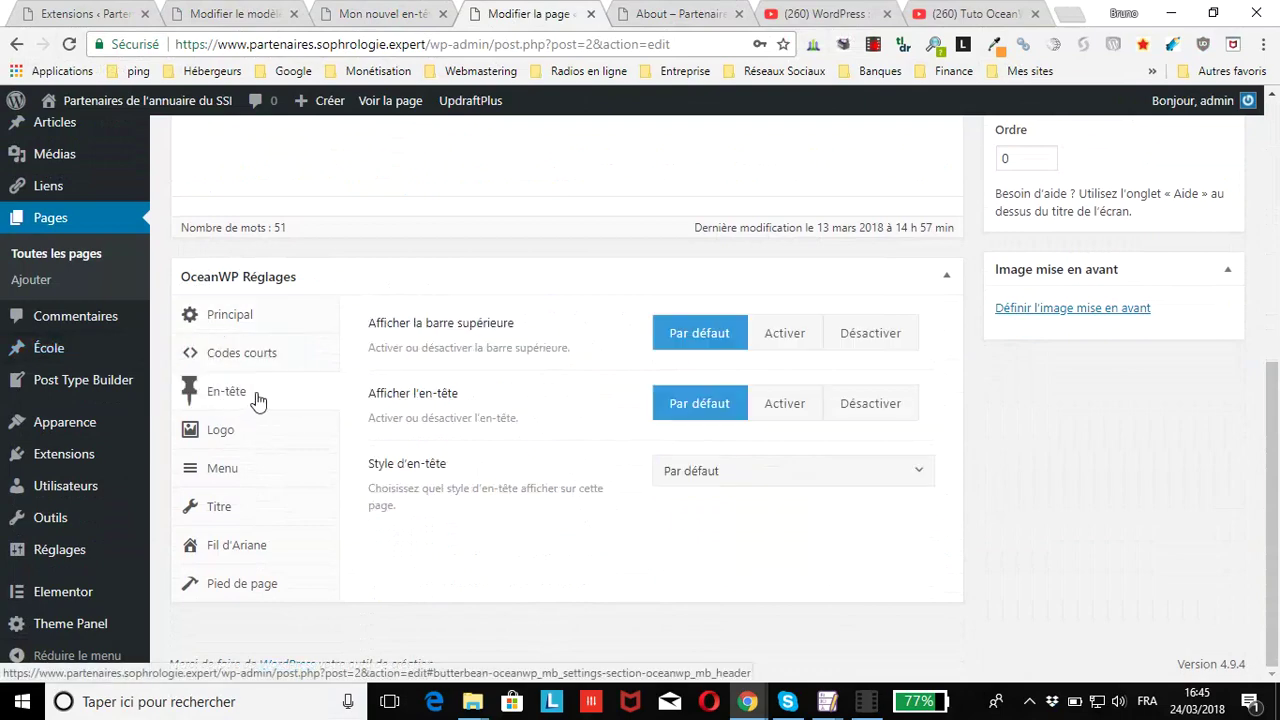
{"action": "left_click", "coordinate": [807, 484]}
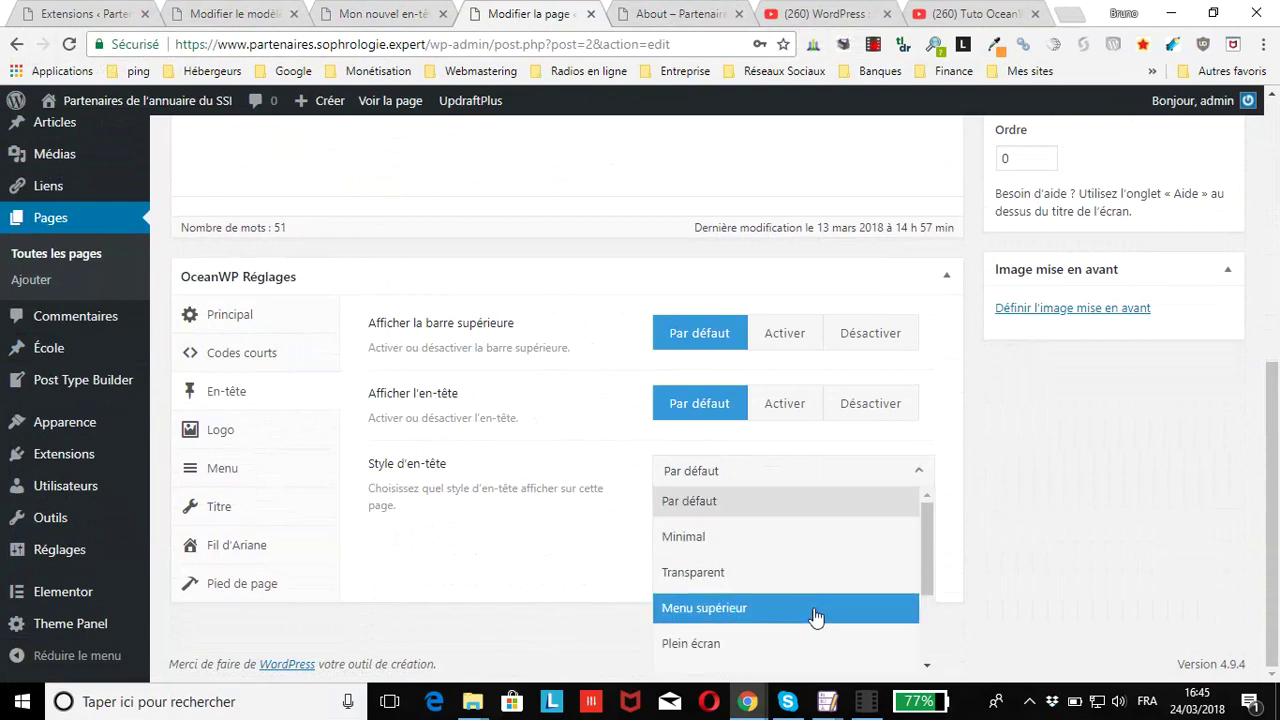
{"action": "scroll", "coordinate": [812, 618], "scroll_direction": "down", "scroll_amount": 3}
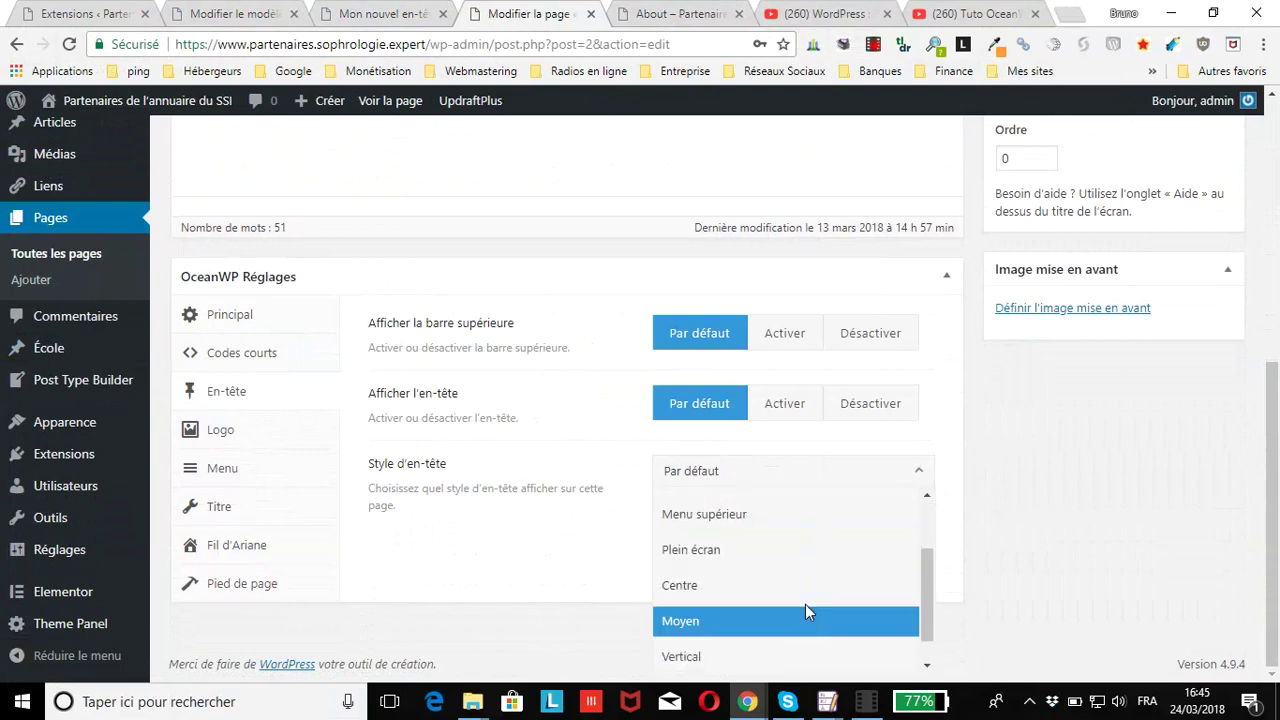
{"action": "scroll", "coordinate": [805, 608], "scroll_direction": "down", "scroll_amount": 1}
{"action": "left_click", "coordinate": [787, 657]}
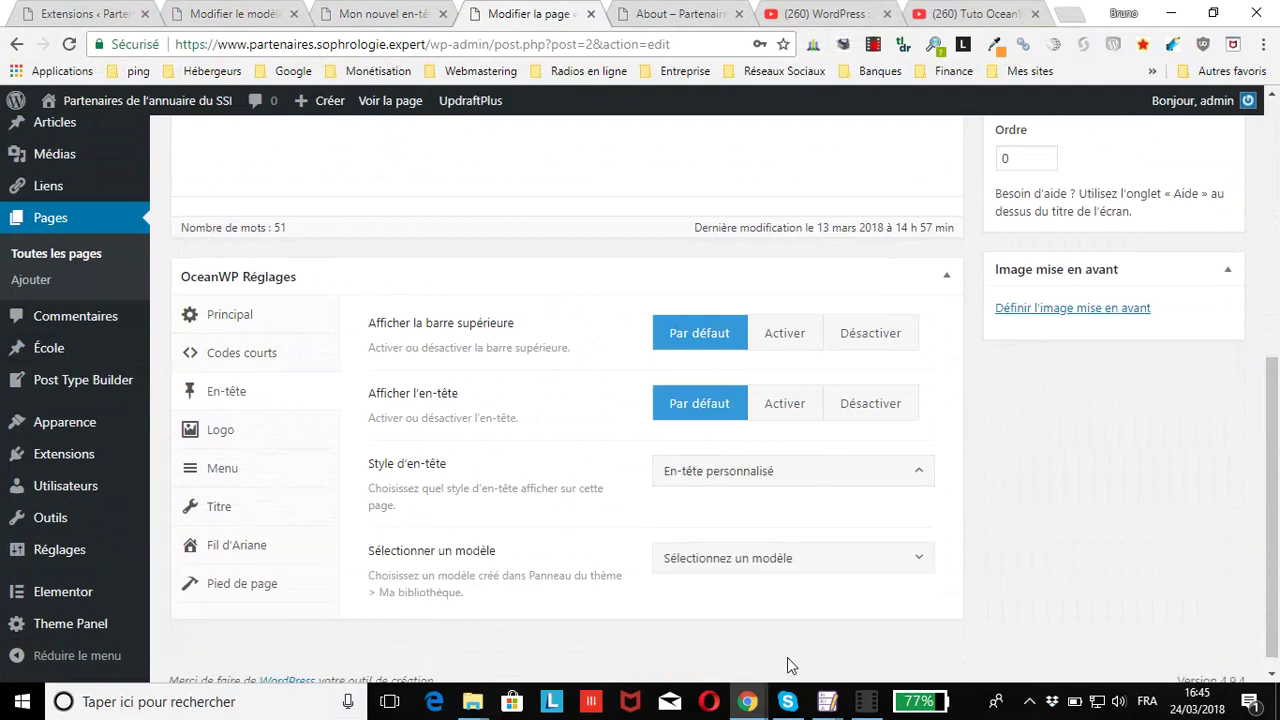
Step: Check the list of templates available for the About page's custom header, leaving it on Sélectionnez un modèle
{"action": "scroll", "coordinate": [660, 565], "scroll_direction": "down", "scroll_amount": 1}
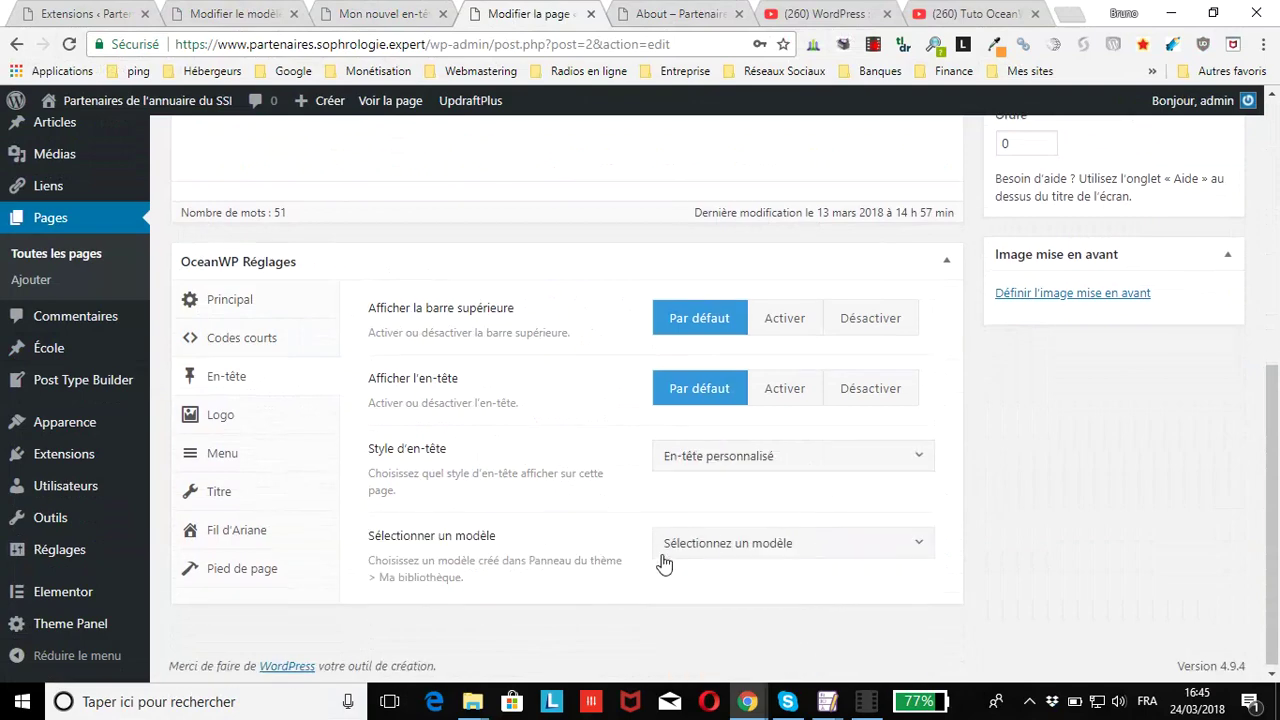
{"action": "left_click", "coordinate": [864, 546]}
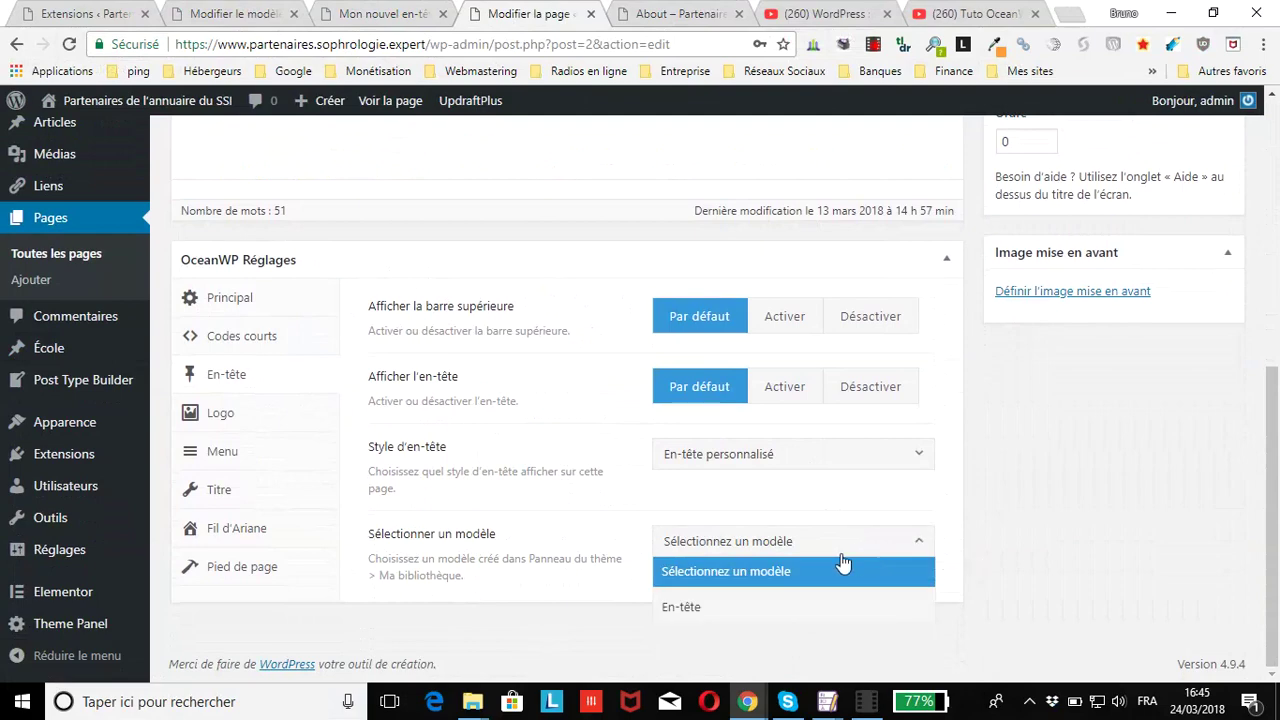
{"action": "left_click", "coordinate": [800, 583]}
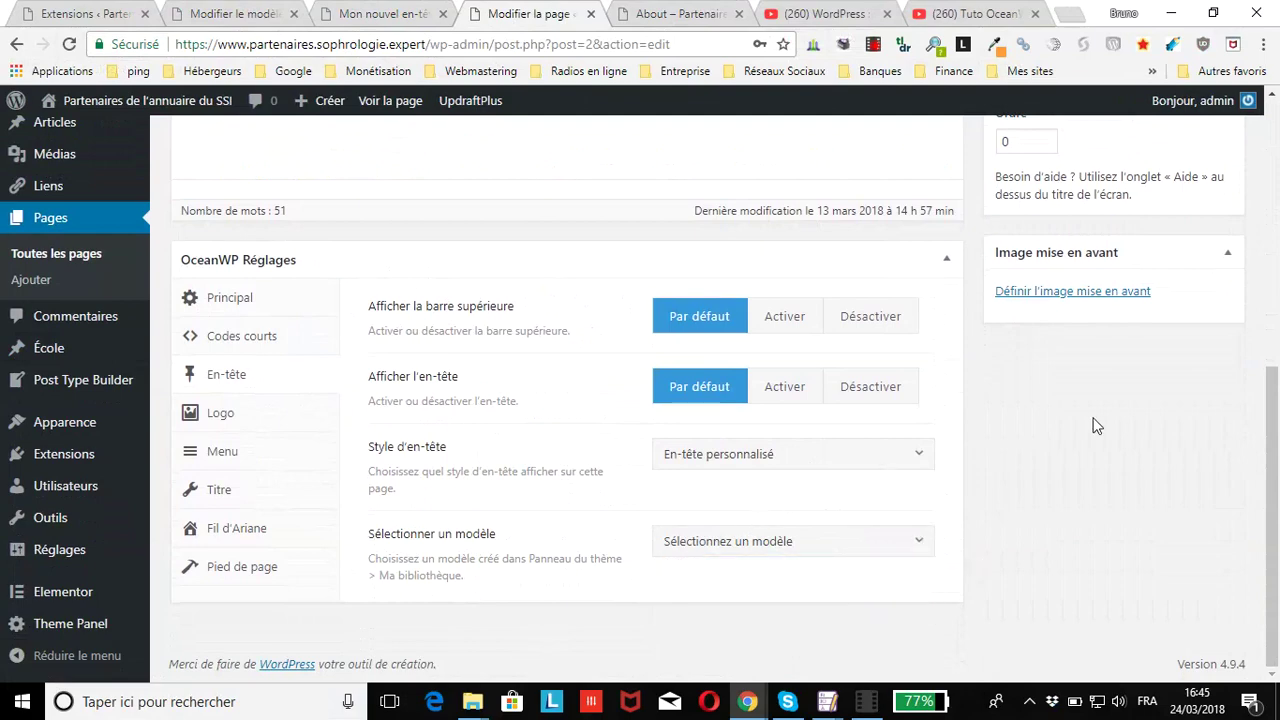
Step: Reload the About page's edit screen and set its OceanWP header style to En-tête personnalisé
{"action": "scroll", "coordinate": [1132, 390], "scroll_direction": "up", "scroll_amount": 10}
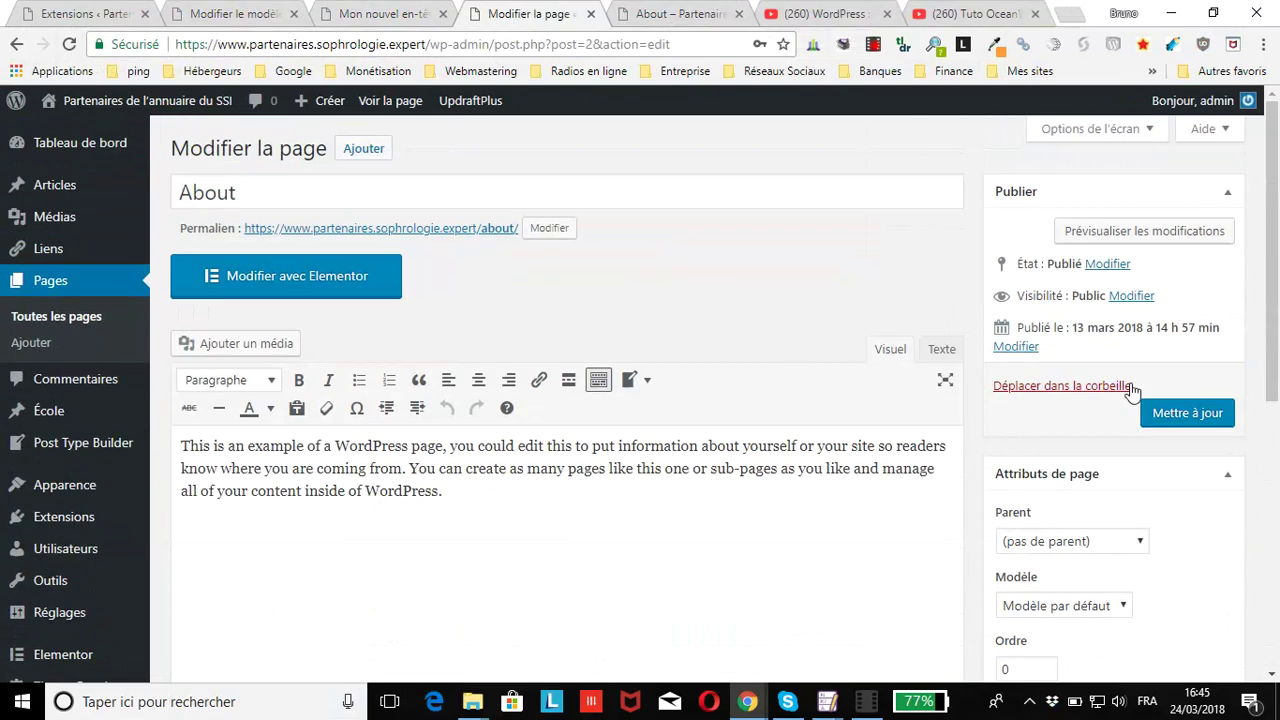
{"action": "left_click", "coordinate": [69, 44]}
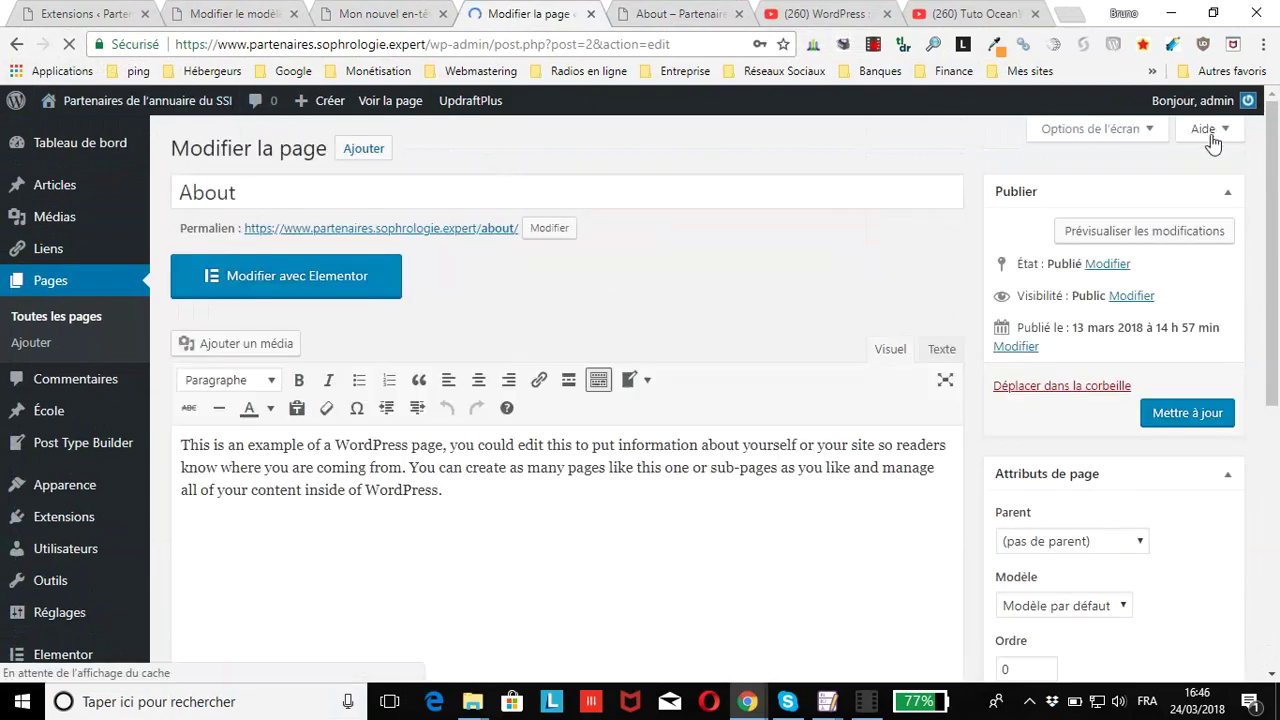
{"action": "scroll", "coordinate": [1180, 455], "scroll_direction": "down", "scroll_amount": 5}
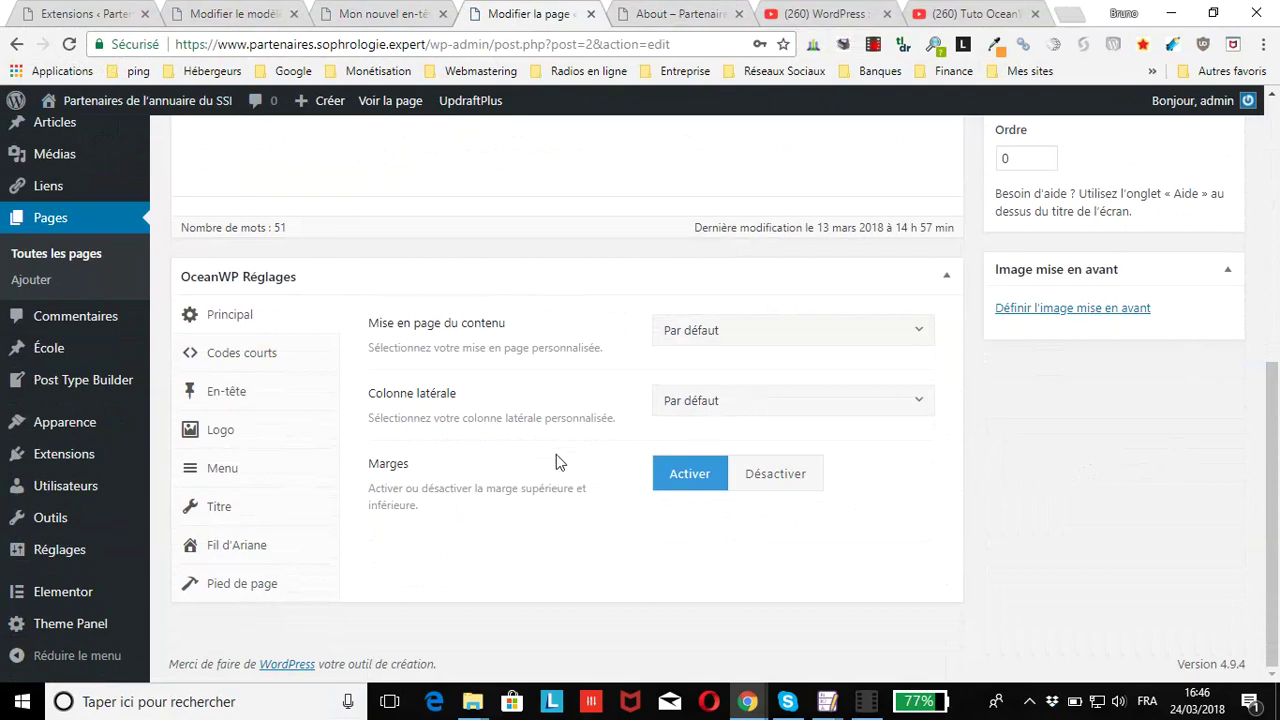
{"action": "left_click", "coordinate": [220, 398]}
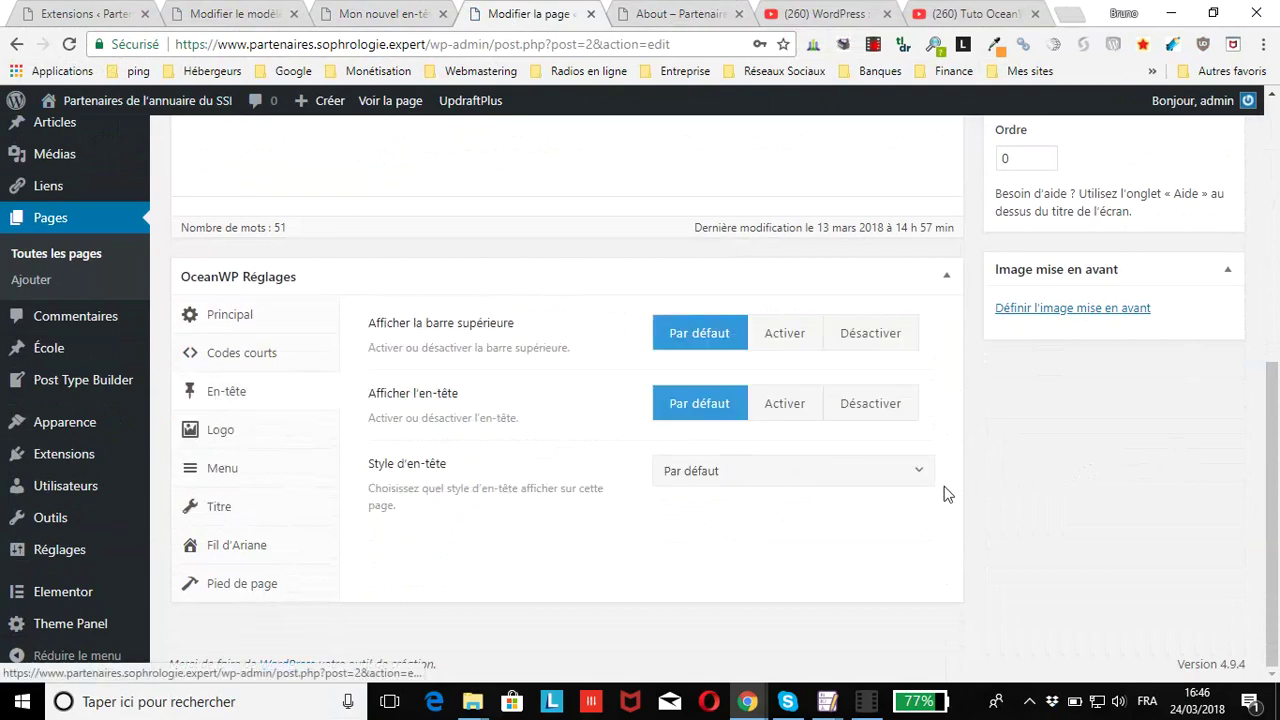
{"action": "left_click", "coordinate": [894, 480]}
{"action": "scroll", "coordinate": [831, 586], "scroll_direction": "down", "scroll_amount": 3}
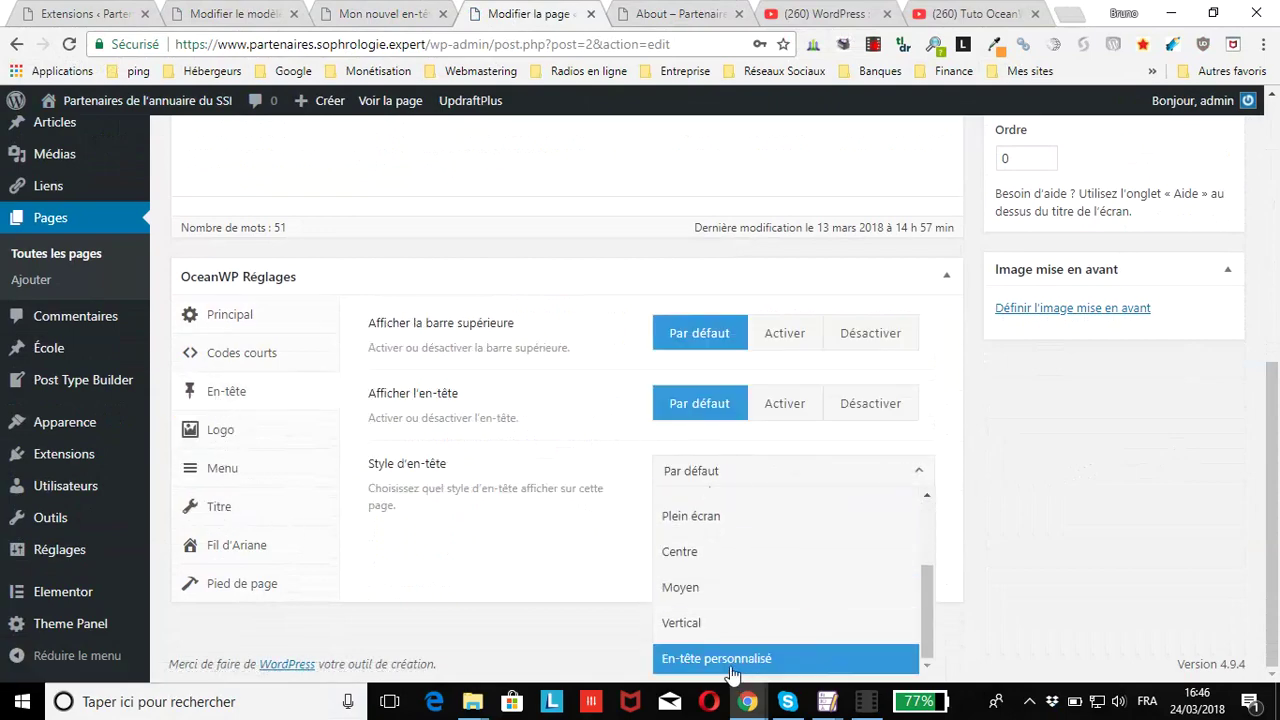
{"action": "left_click", "coordinate": [731, 668]}
Step: Choose Mon nouvel en-tête as the About page's custom header template and update the page
{"action": "scroll", "coordinate": [723, 557], "scroll_direction": "down", "scroll_amount": 1}
{"action": "left_click", "coordinate": [751, 541]}
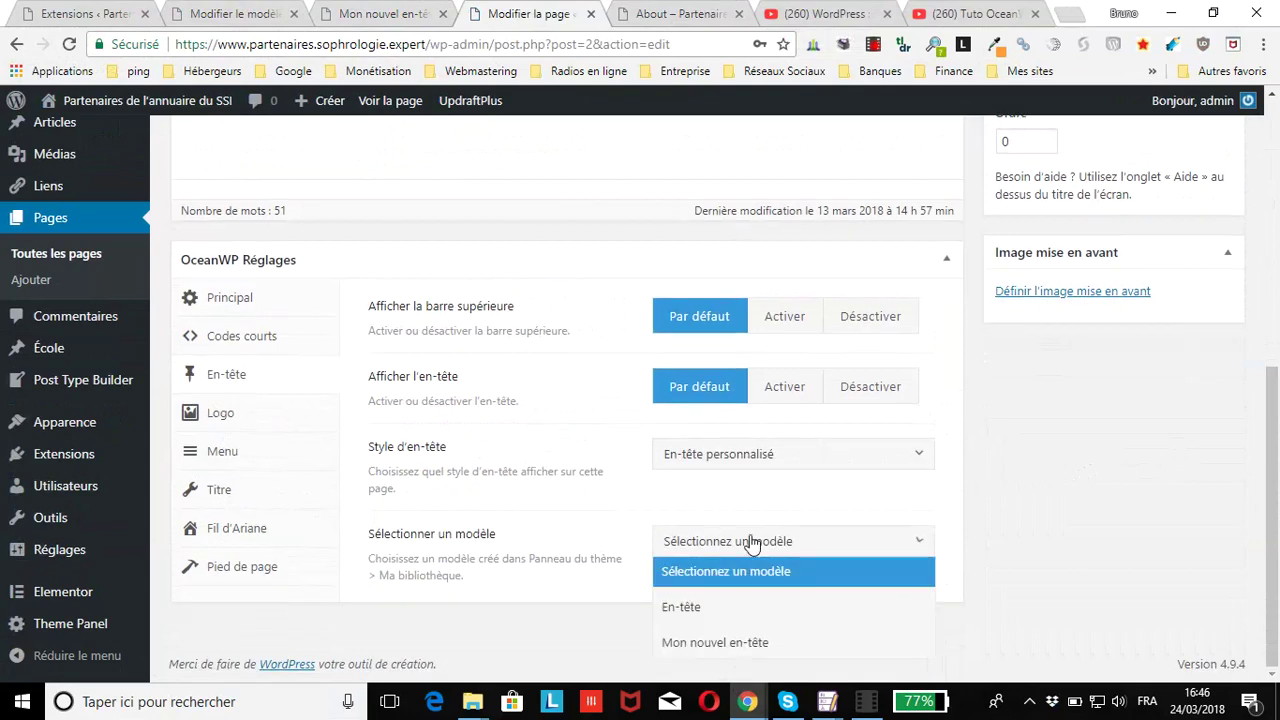
{"action": "left_click", "coordinate": [781, 642]}
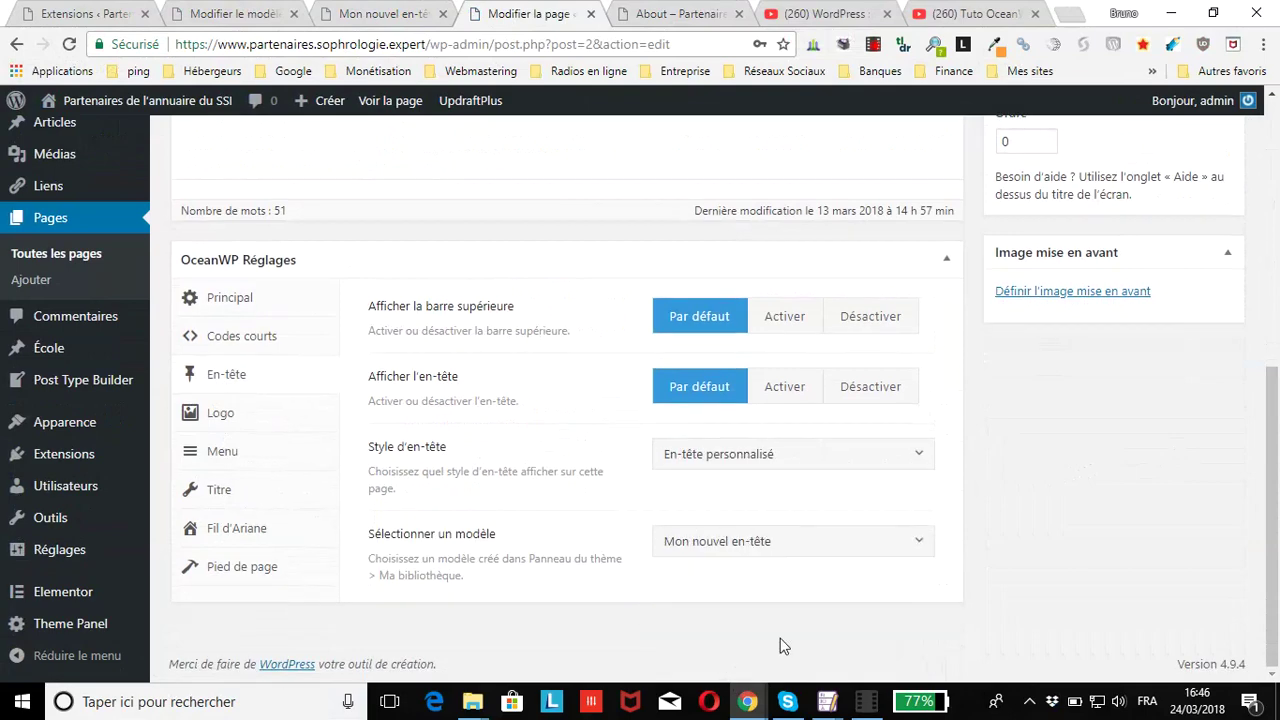
{"action": "scroll", "coordinate": [1041, 590], "scroll_direction": "up", "scroll_amount": 6}
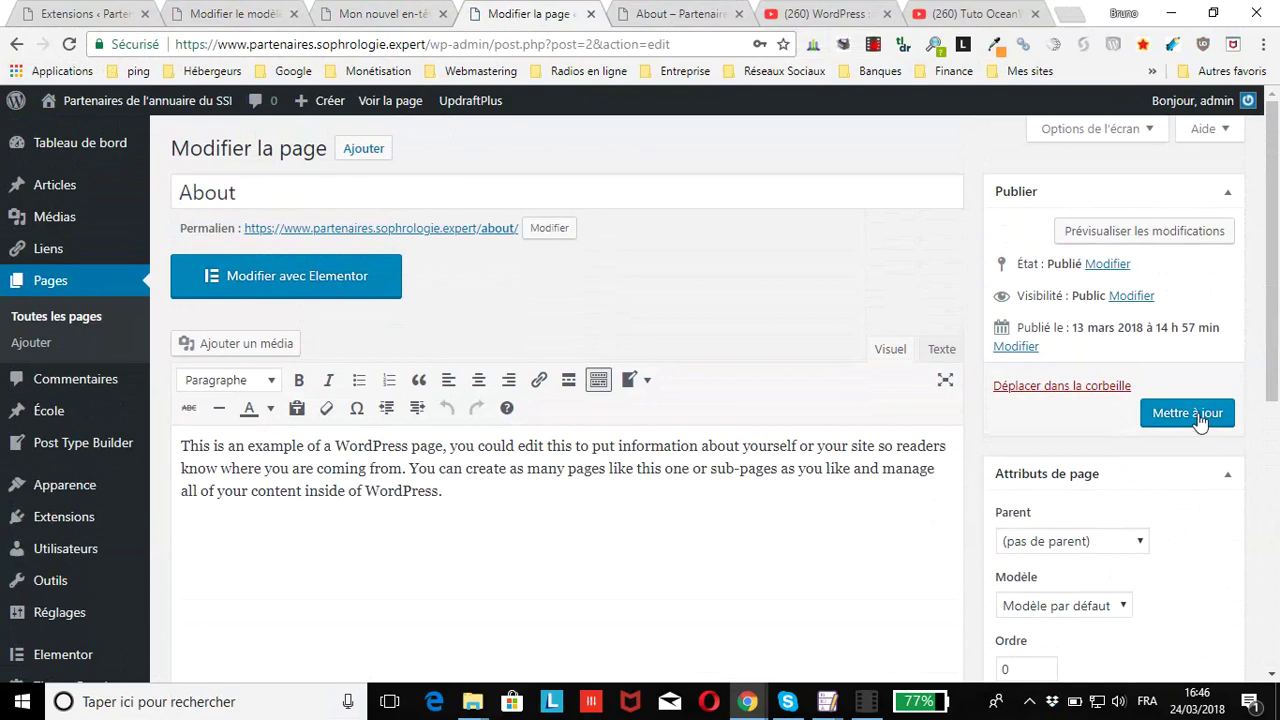
{"action": "left_click", "coordinate": [1190, 414]}
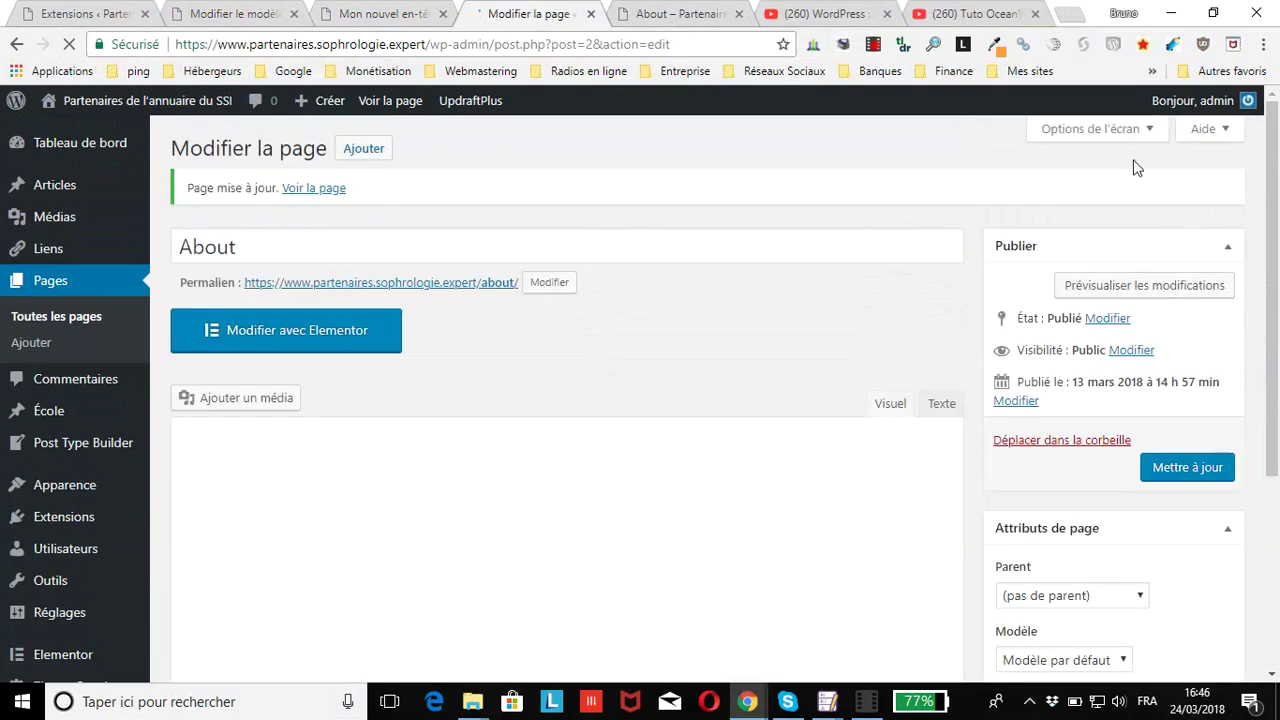
Step: Reload the live About page and examine the header video, the navigation menu and the content below
{"action": "left_click", "coordinate": [670, 14]}
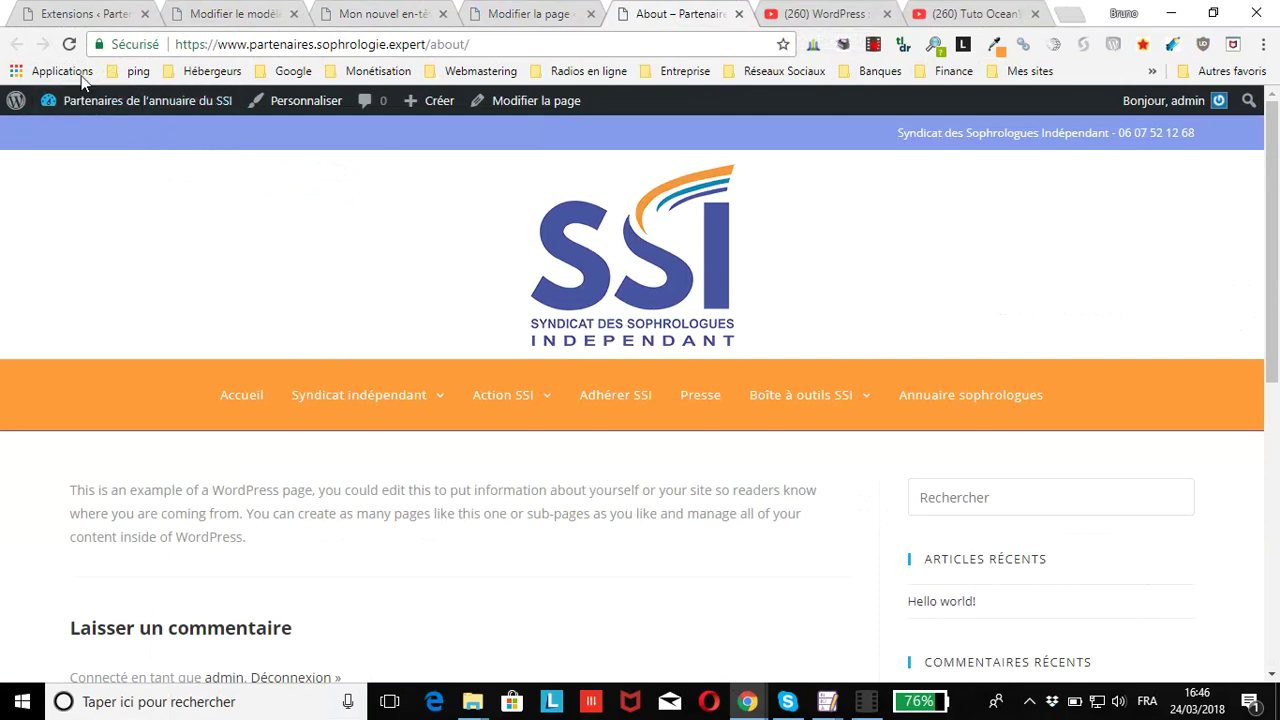
{"action": "left_click", "coordinate": [69, 44]}
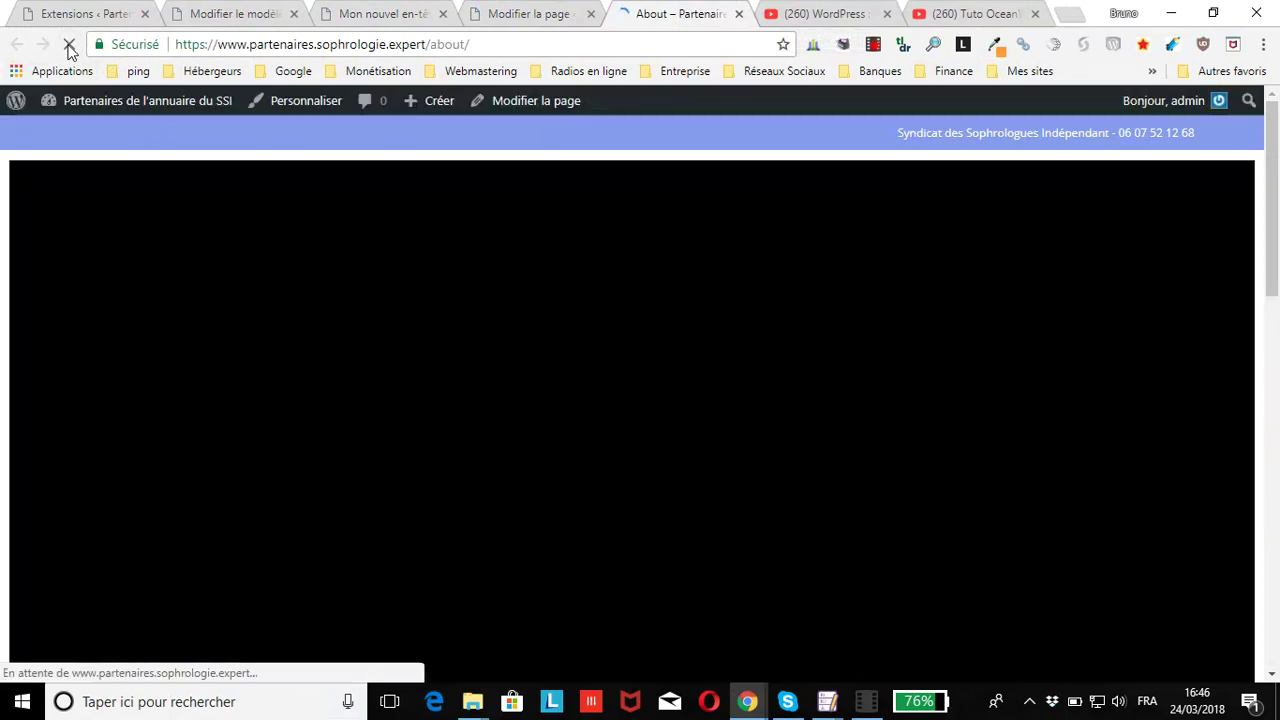
{"action": "scroll", "coordinate": [612, 298], "scroll_direction": "down", "scroll_amount": 2}
{"action": "scroll", "coordinate": [612, 298], "scroll_direction": "down", "scroll_amount": 5}
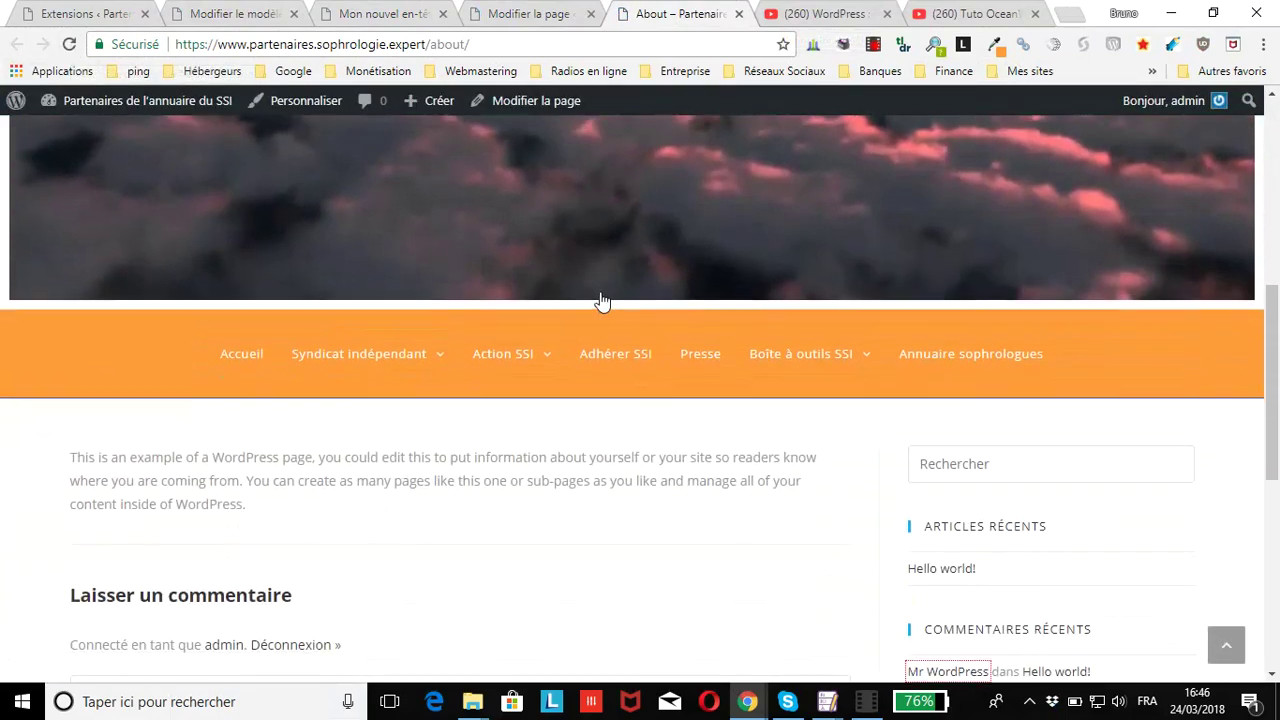
{"action": "scroll", "coordinate": [417, 474], "scroll_direction": "down", "scroll_amount": 1}
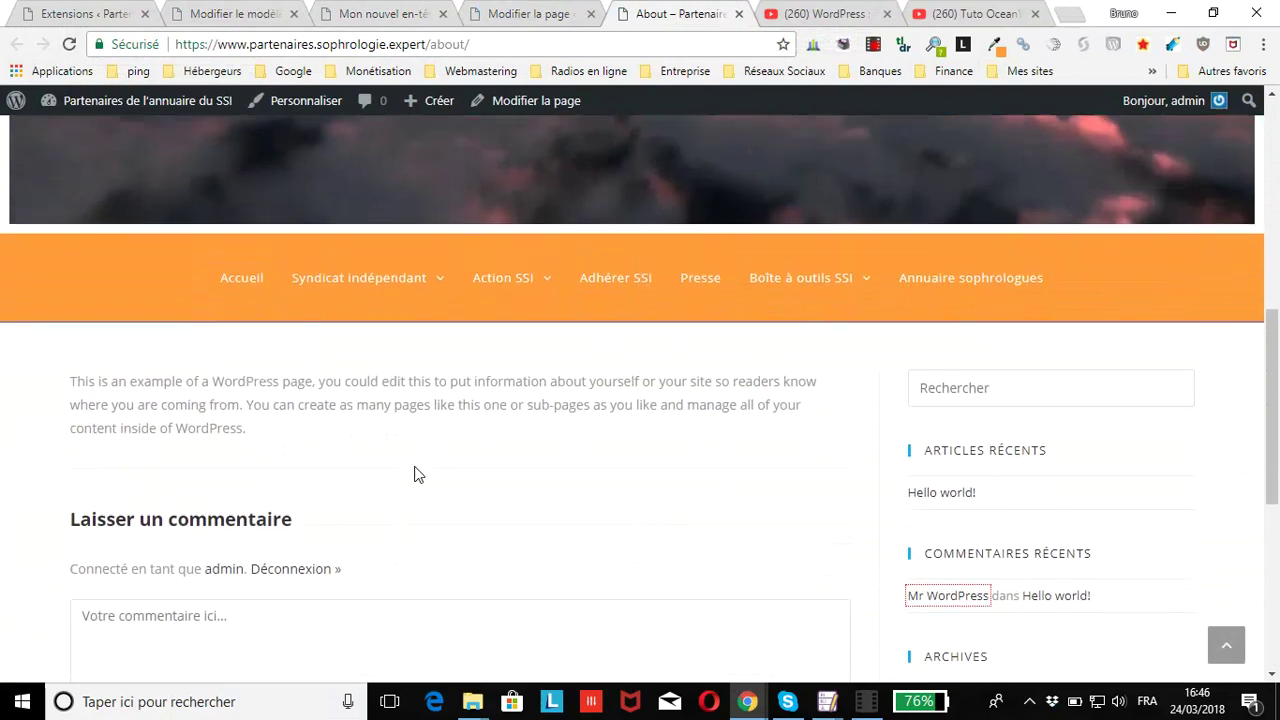
{"action": "scroll", "coordinate": [391, 460], "scroll_direction": "up", "scroll_amount": 1}
{"action": "scroll", "coordinate": [383, 460], "scroll_direction": "down", "scroll_amount": 5}
{"action": "scroll", "coordinate": [381, 468], "scroll_direction": "up", "scroll_amount": 4}
{"action": "scroll", "coordinate": [383, 468], "scroll_direction": "up", "scroll_amount": 5}
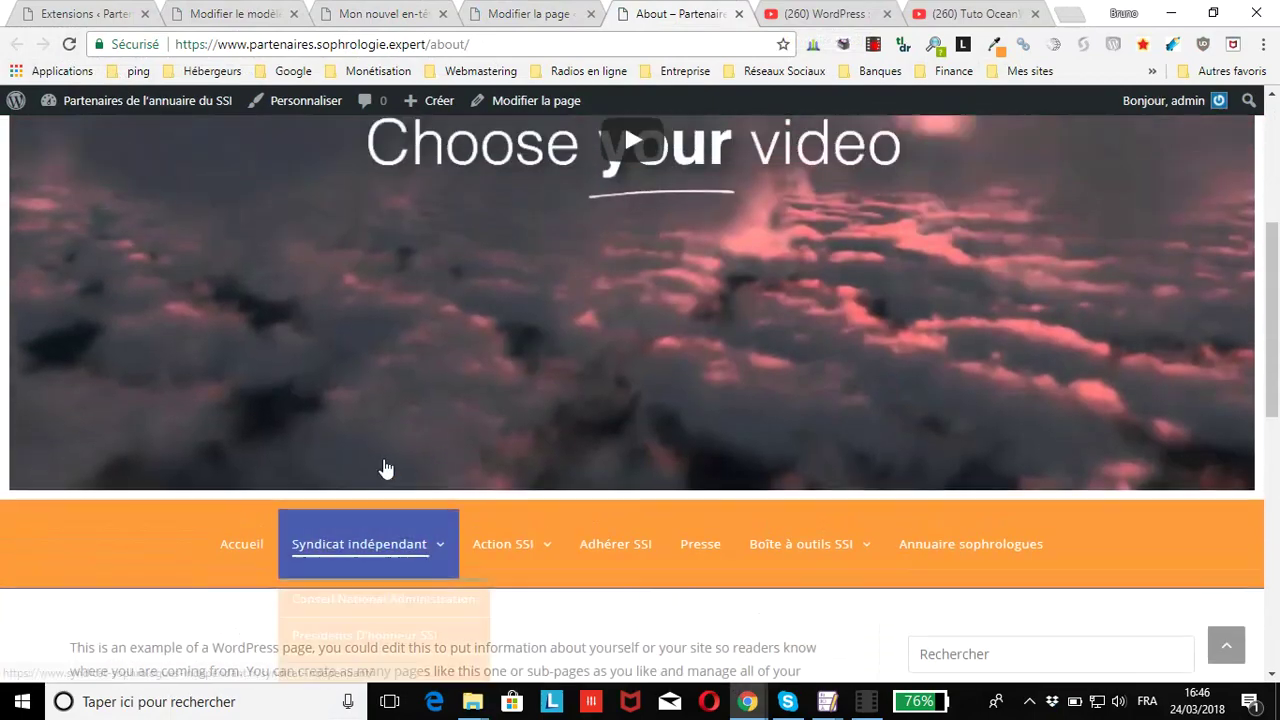
Step: In the About page's OceanWP header settings, set Afficher la barre supérieure to Désactiver and update the page
{"action": "left_click", "coordinate": [503, 21]}
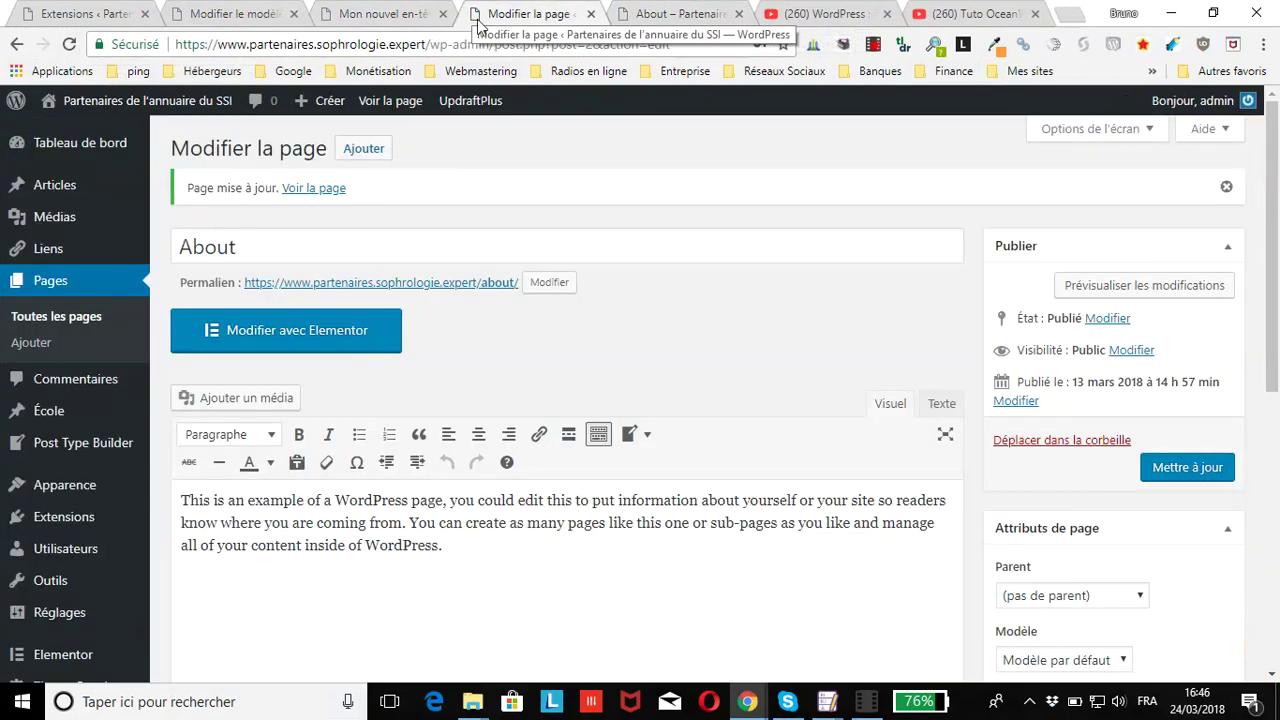
{"action": "scroll", "coordinate": [533, 263], "scroll_direction": "down", "scroll_amount": 10}
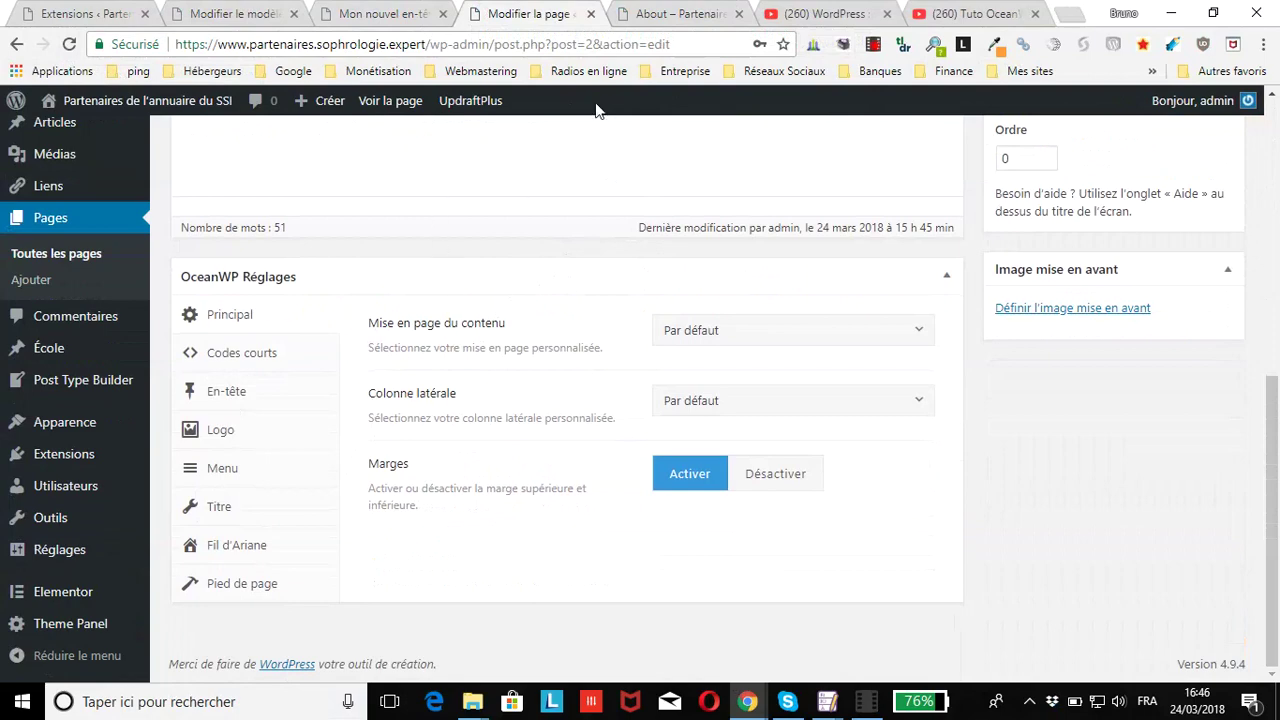
{"action": "left_click", "coordinate": [226, 395]}
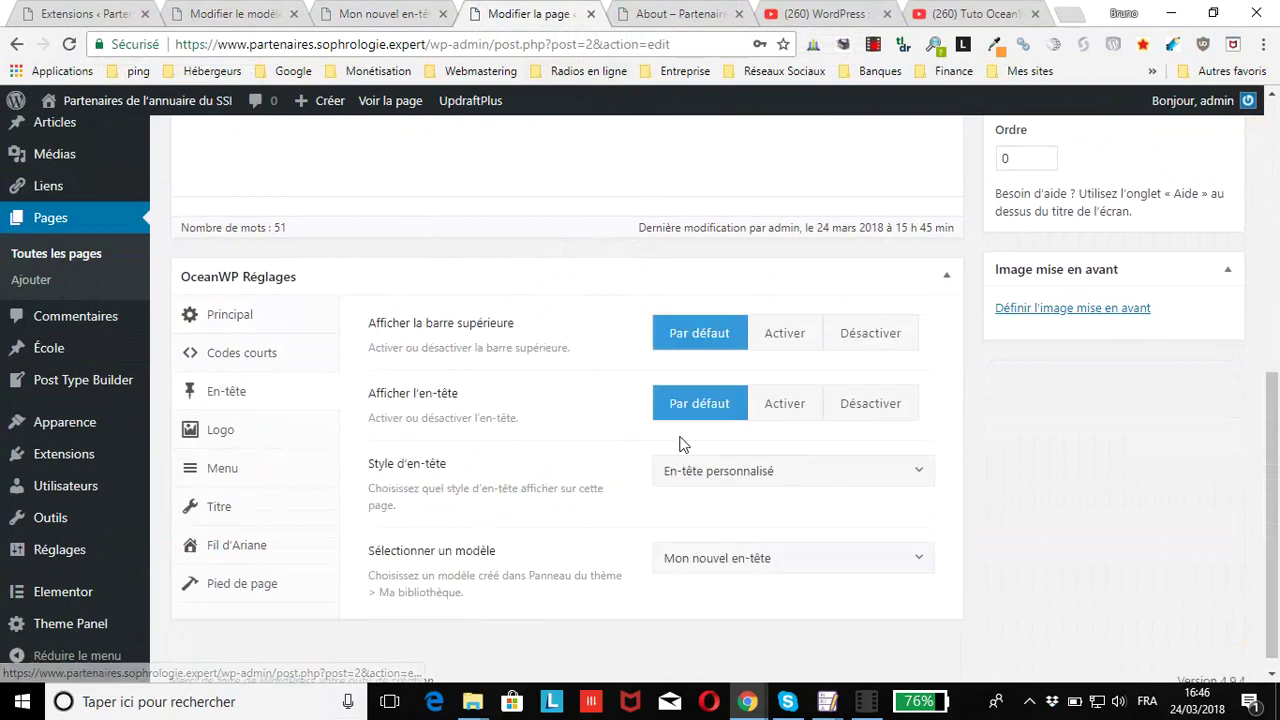
{"action": "left_click", "coordinate": [670, 12]}
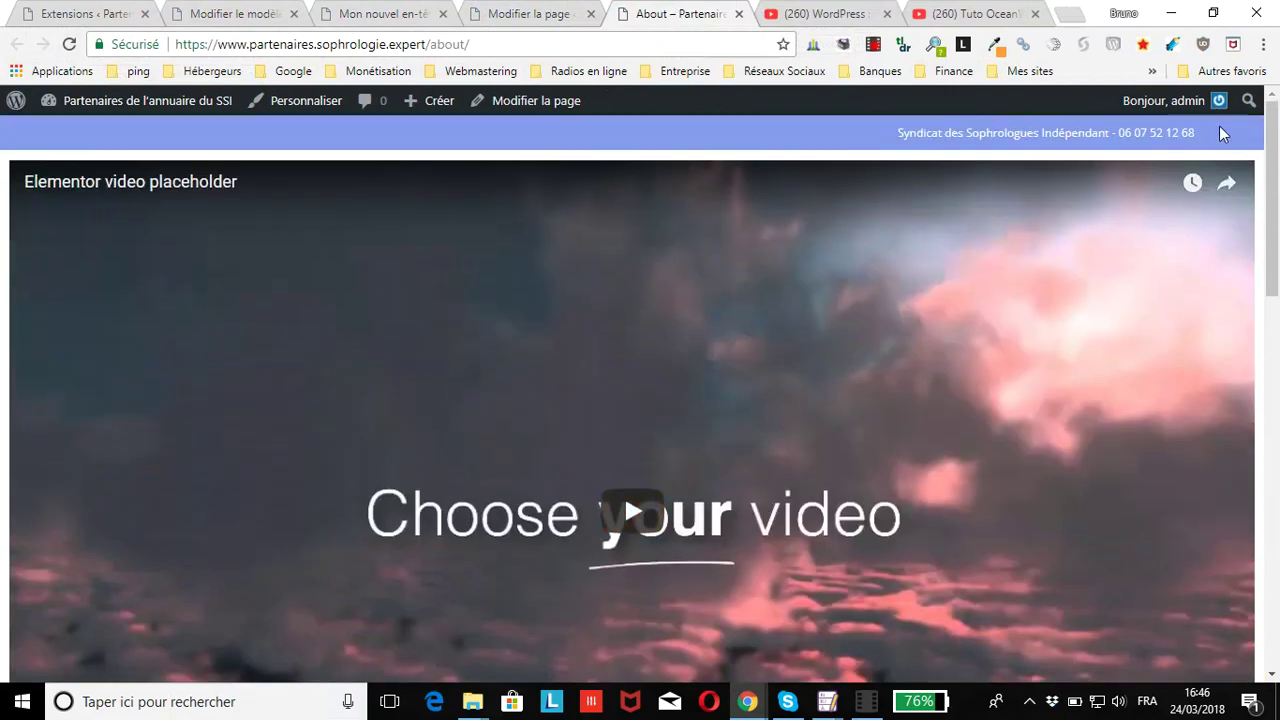
{"action": "left_click", "coordinate": [514, 12]}
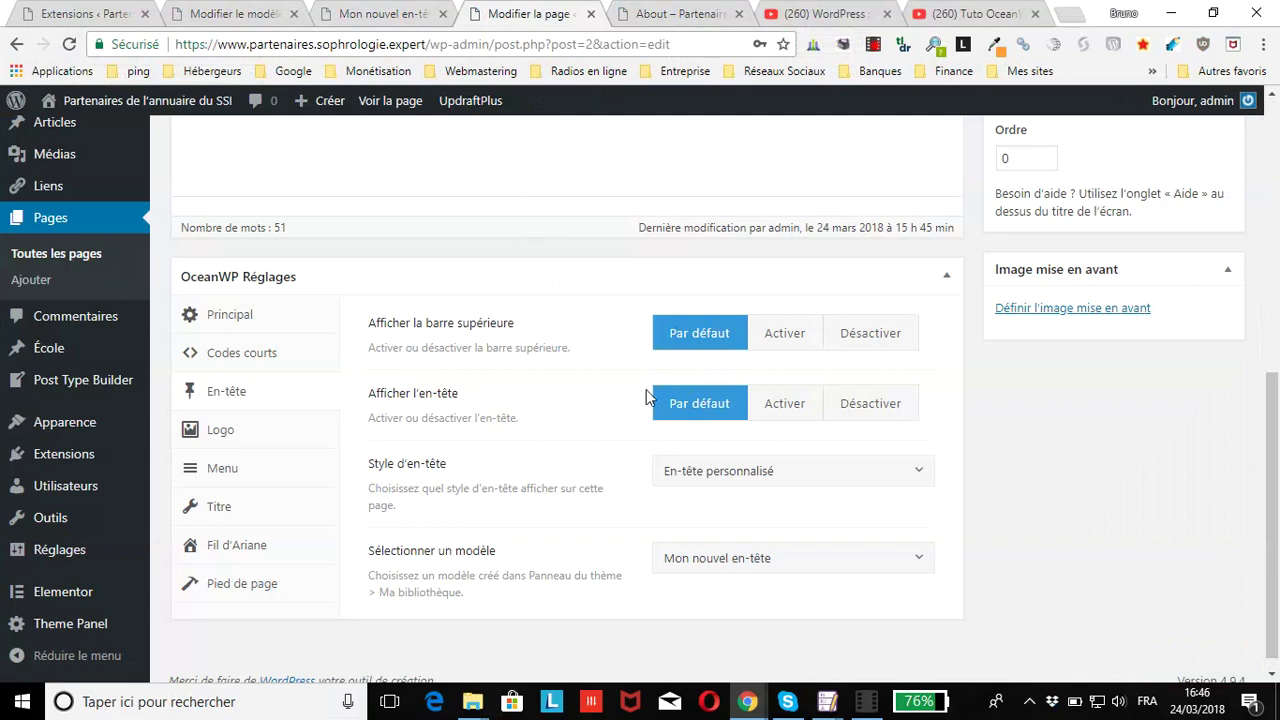
{"action": "left_click", "coordinate": [879, 340]}
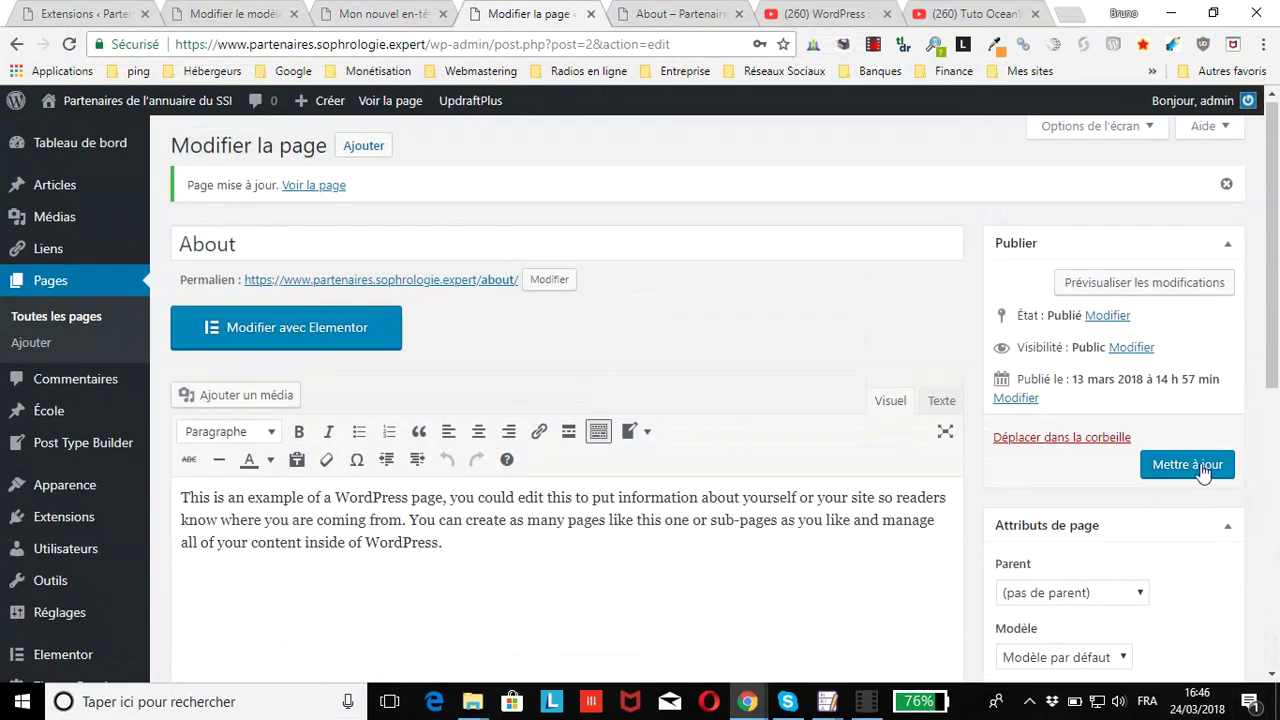
{"action": "left_click", "coordinate": [1190, 466]}
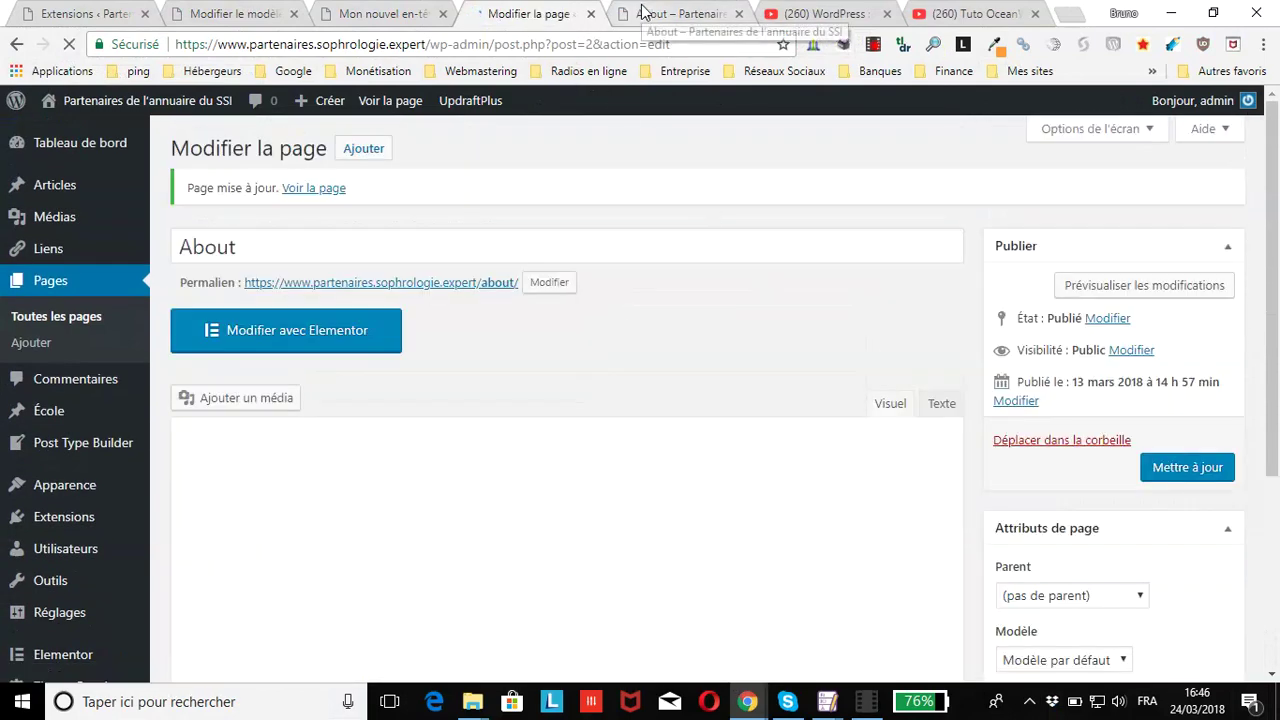
Step: Reload the live About page and check the area above the header video and the menu with its submenus
{"action": "left_click", "coordinate": [646, 13]}
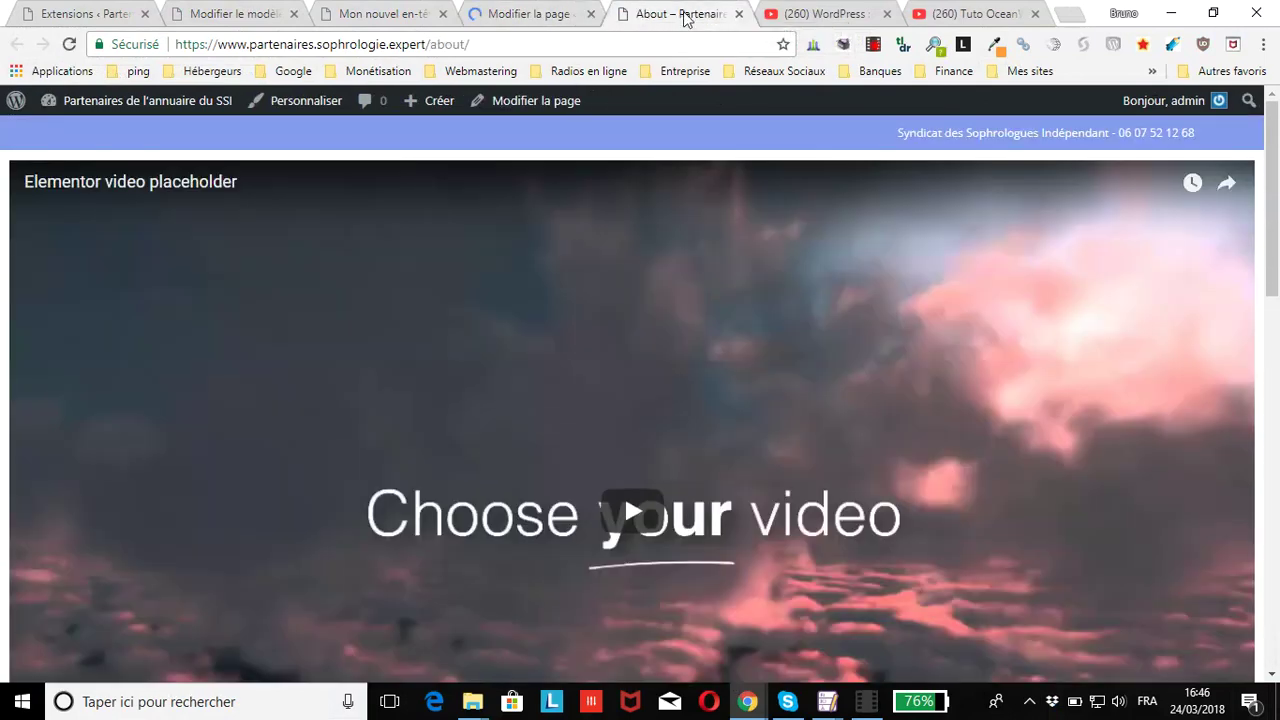
{"action": "left_click", "coordinate": [75, 47]}
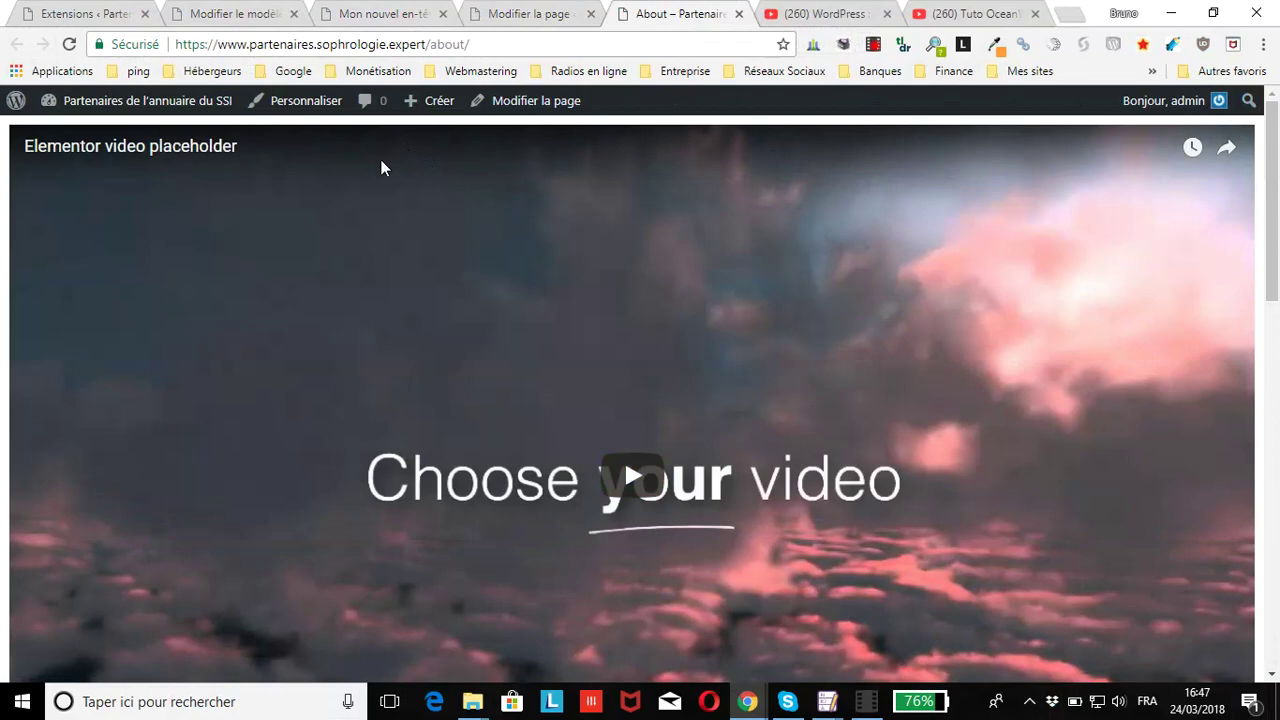
{"action": "scroll", "coordinate": [363, 290], "scroll_direction": "down", "scroll_amount": 5}
{"action": "scroll", "coordinate": [363, 290], "scroll_direction": "down", "scroll_amount": 3}
{"action": "scroll", "coordinate": [343, 286], "scroll_direction": "up", "scroll_amount": 5}
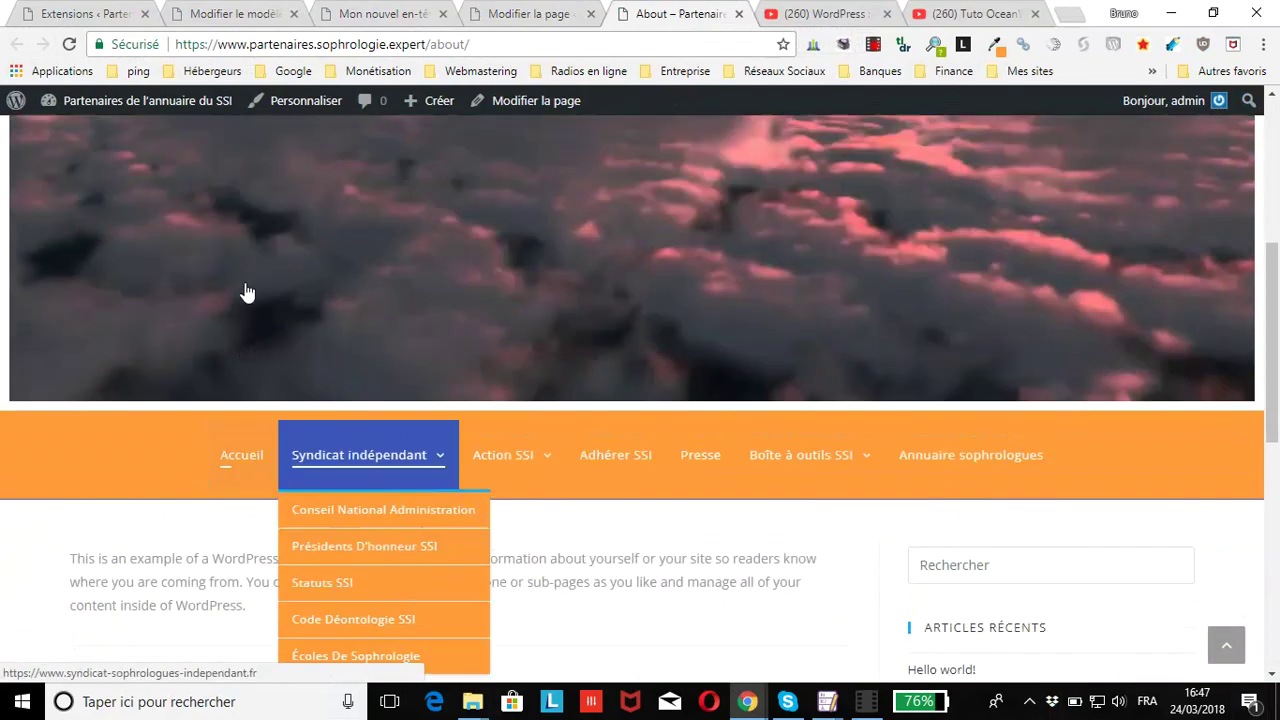
{"action": "scroll", "coordinate": [624, 267], "scroll_direction": "up", "scroll_amount": 1}
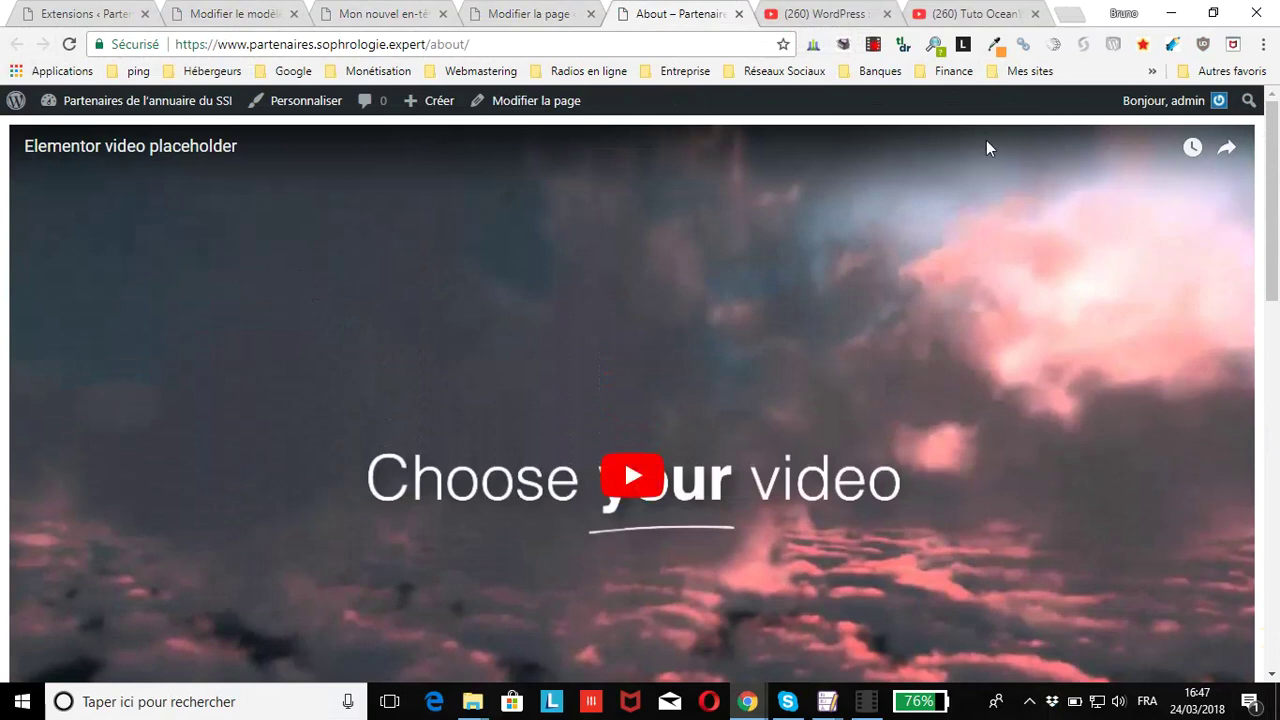
{"action": "left_click", "coordinate": [878, 708]}
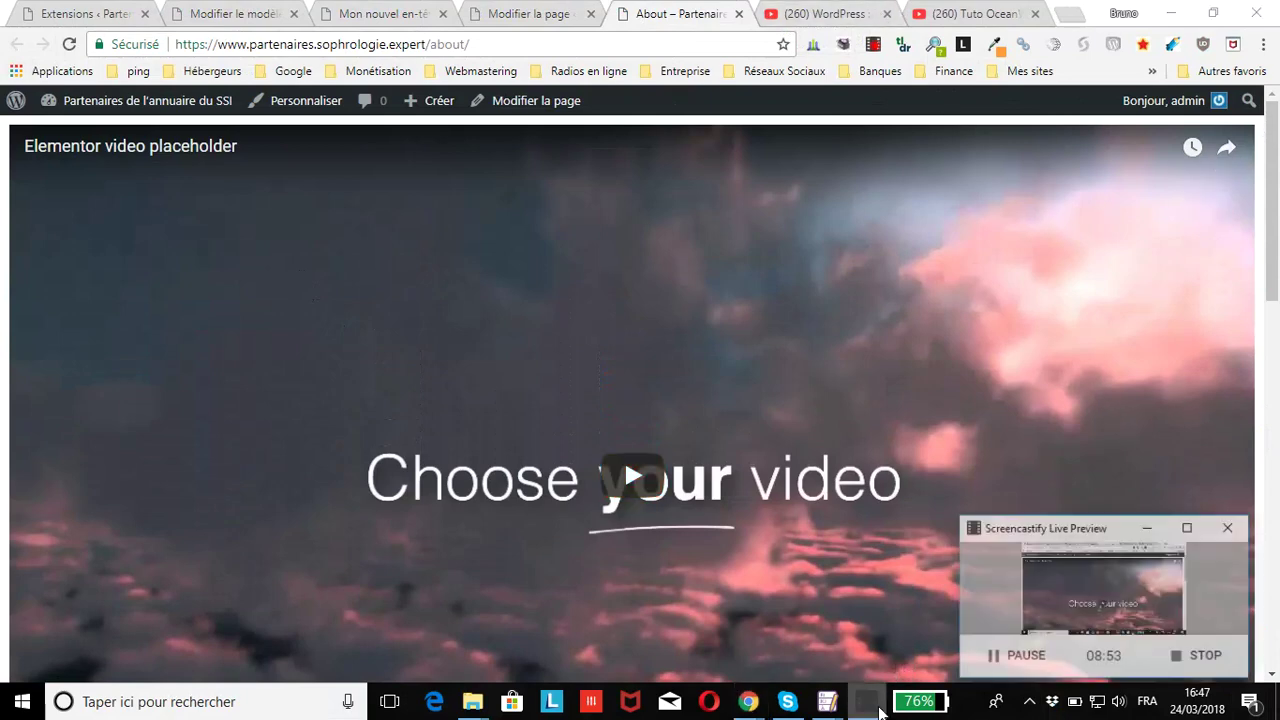